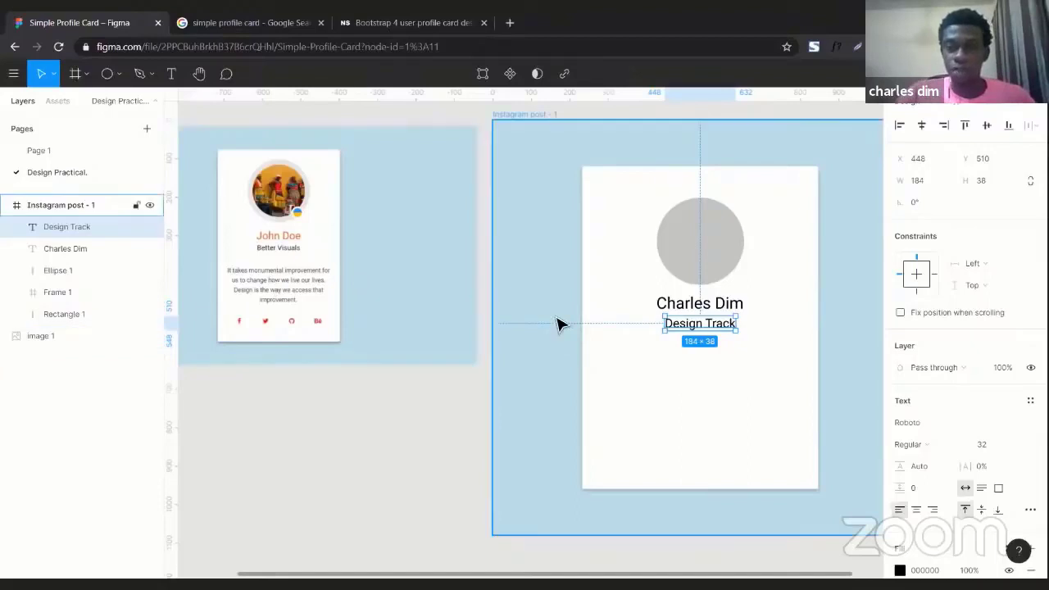
Duplicate the 'Design Track' label and place the copy just below the original
scroll(562, 323, right, 3)
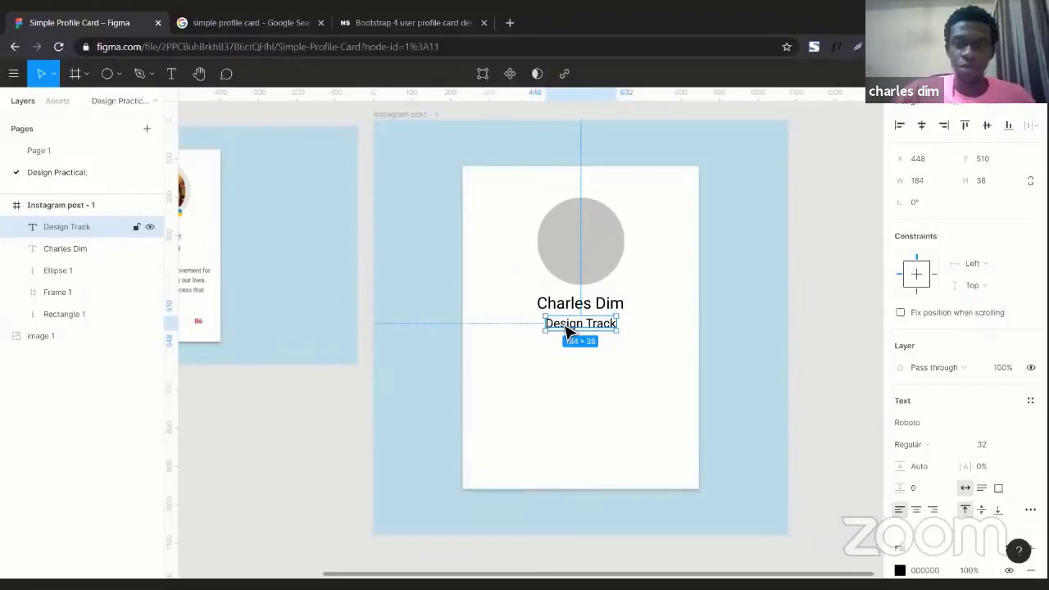
key(ctrl+d)
drag(565, 328, 568, 371)
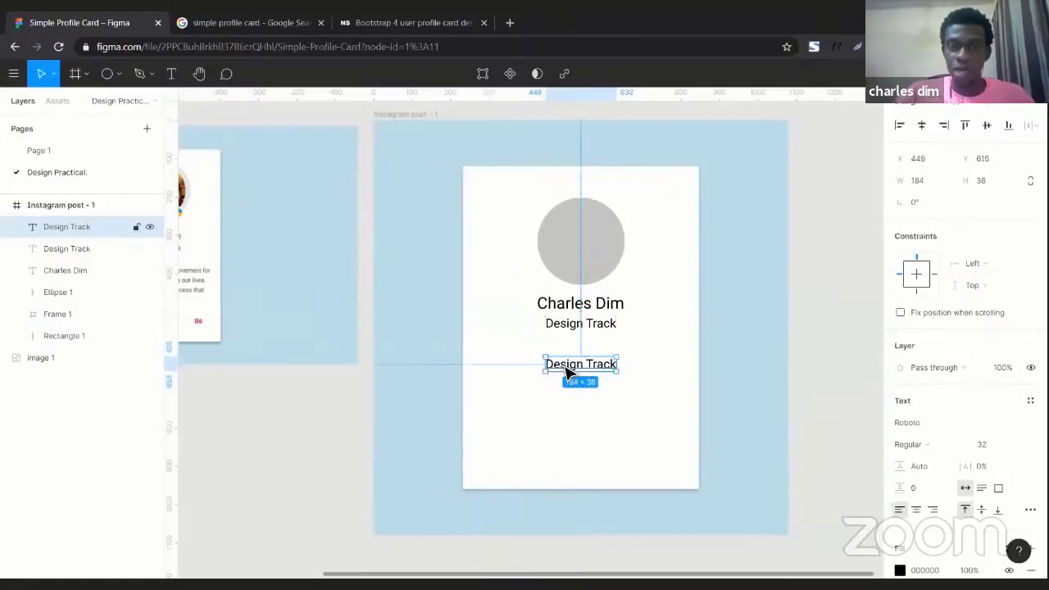
scroll(567, 370, left, 5)
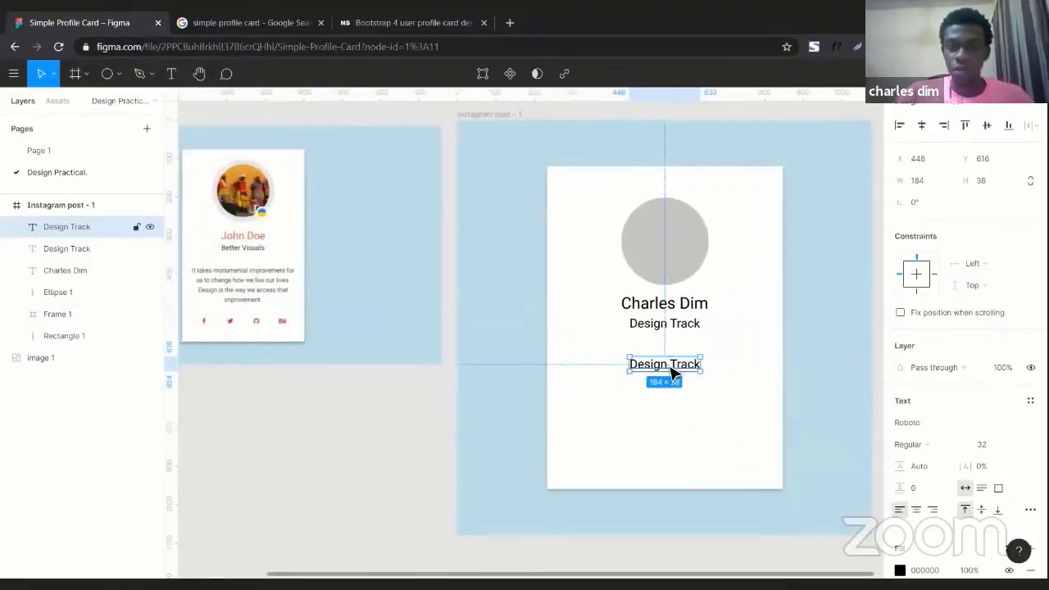
scroll(671, 371, left, 2)
Replace the copied label's text with 'I chose the design track because I enjoy solvin'
double_click(686, 365)
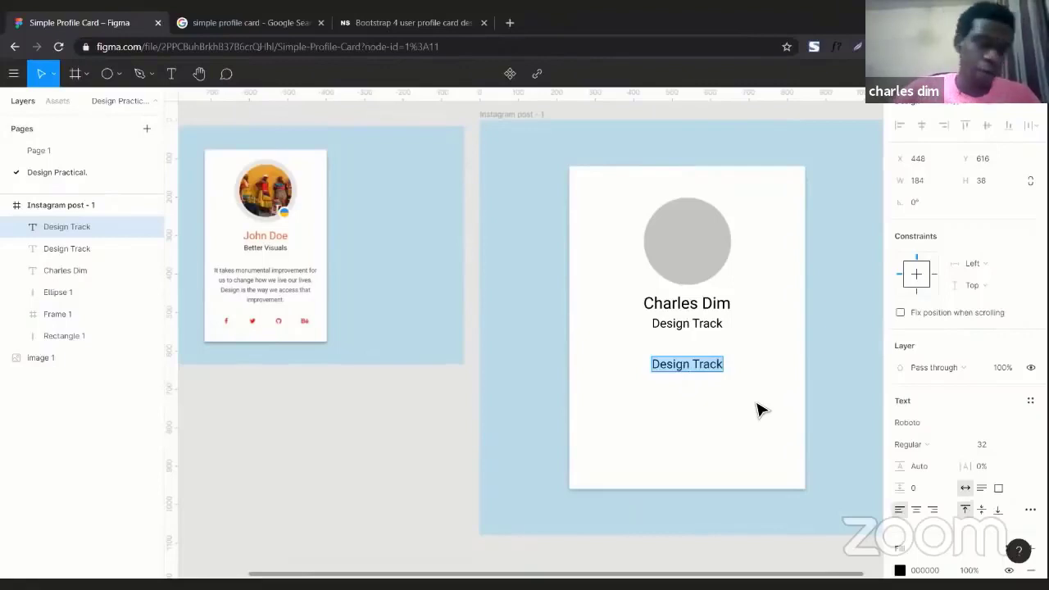
text(I chose)
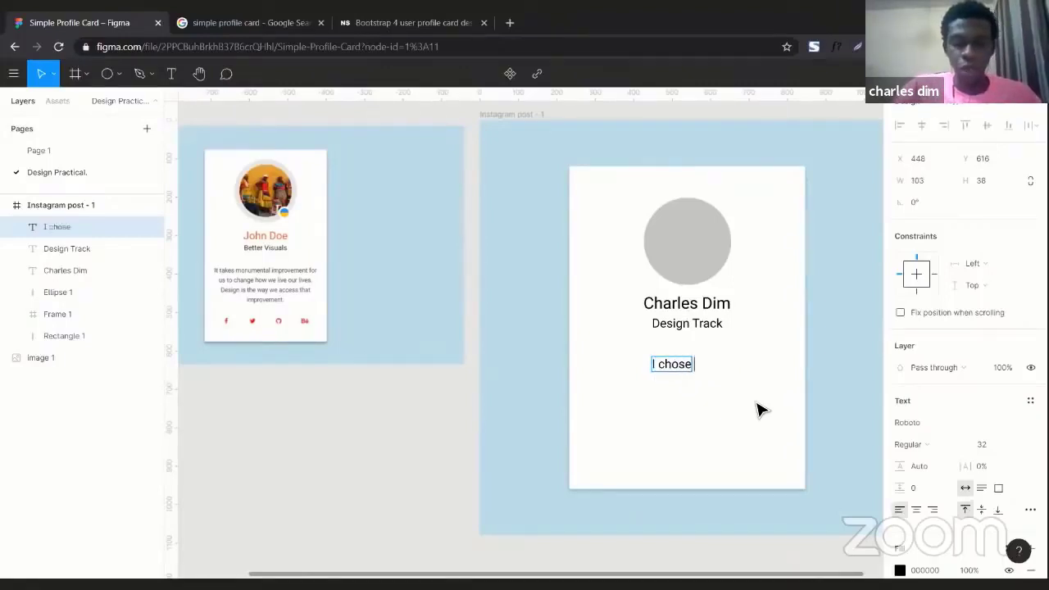
text( the design)
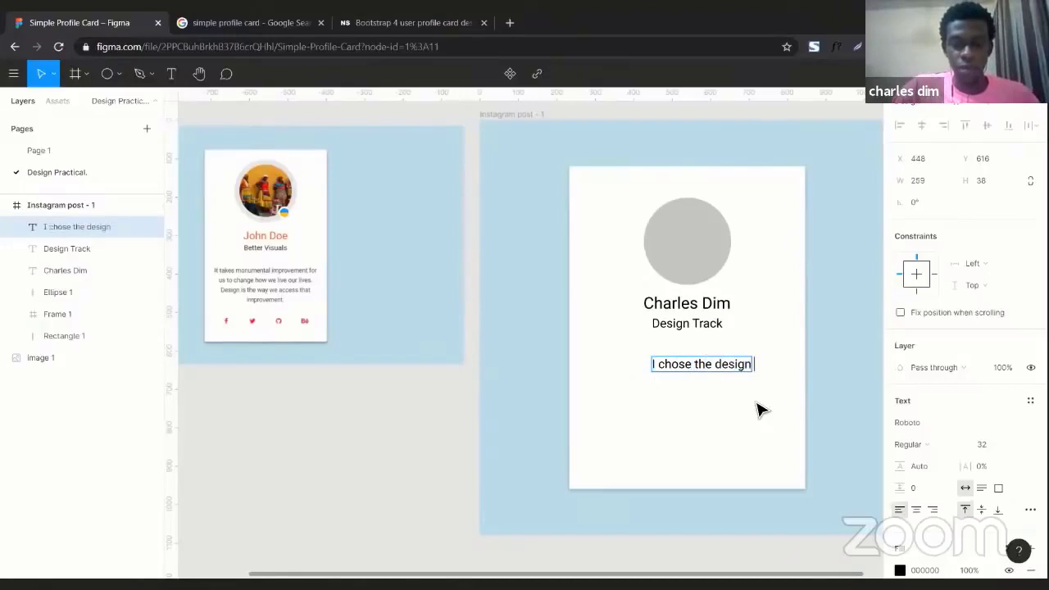
text( track)
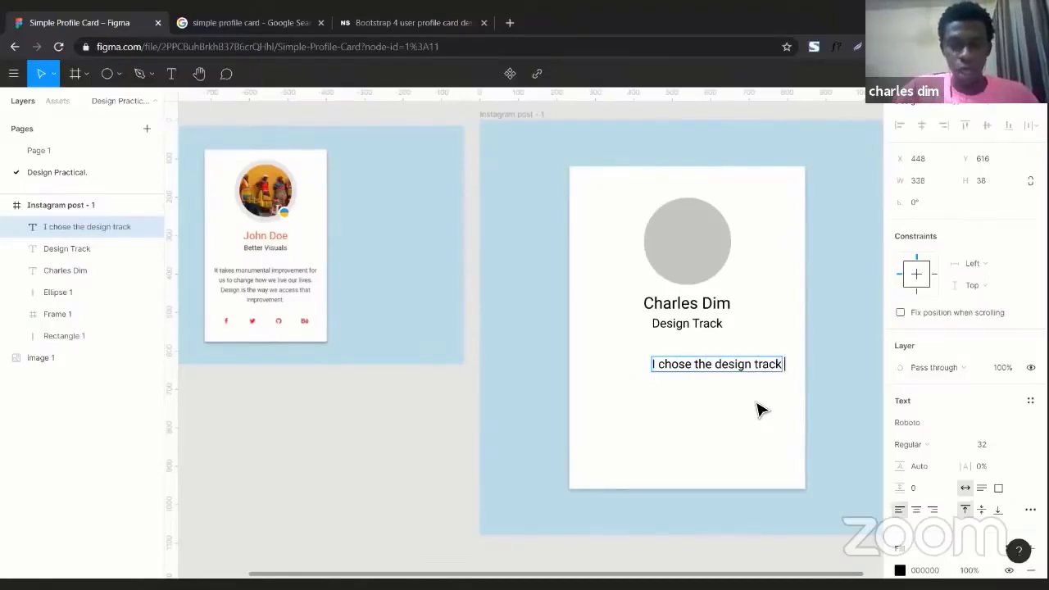
text( becau)
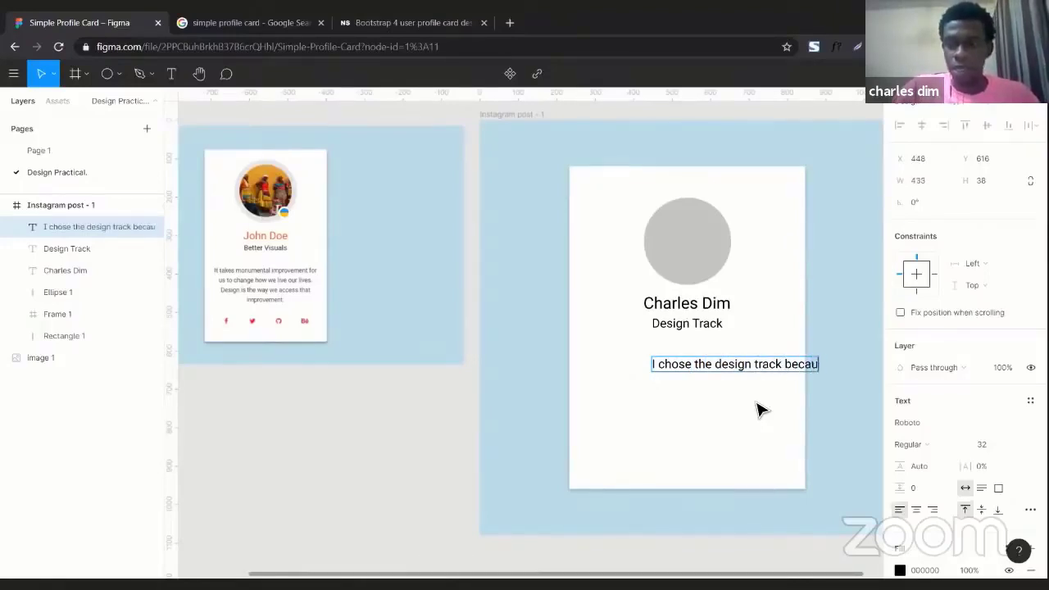
text(se I e)
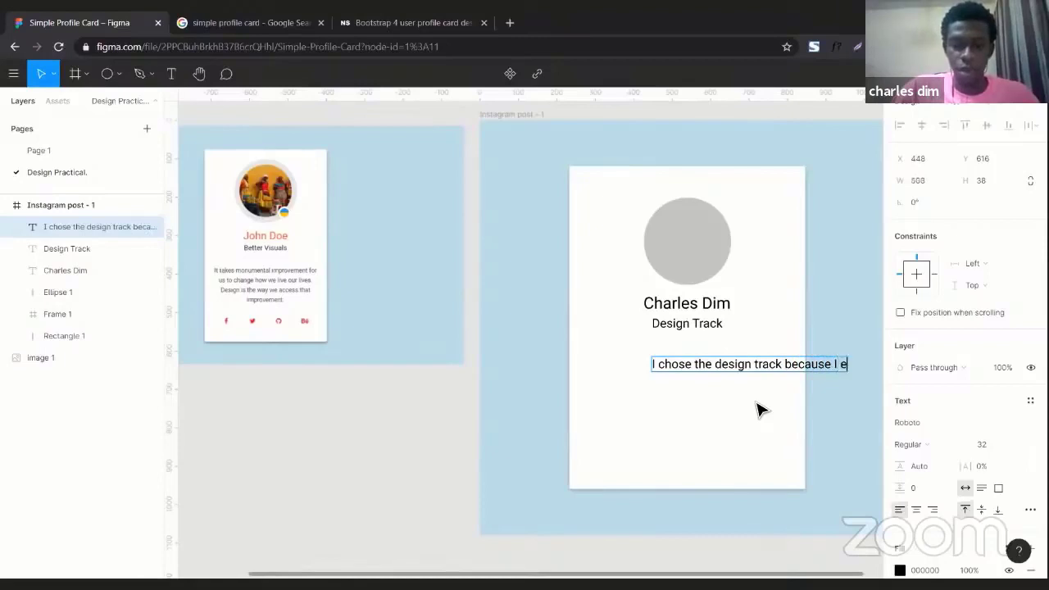
text(njoy s)
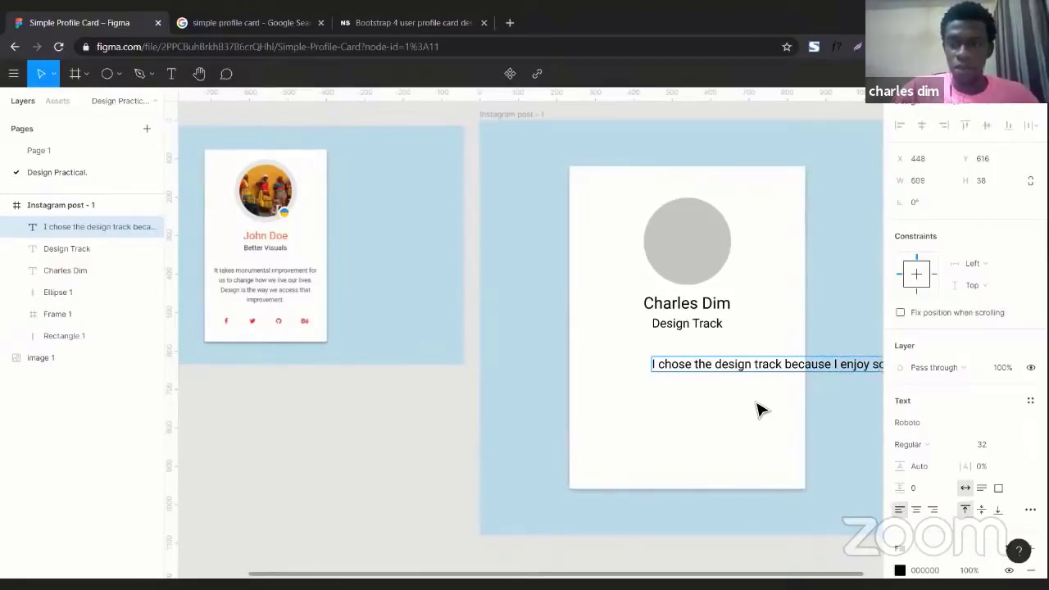
text(ol)
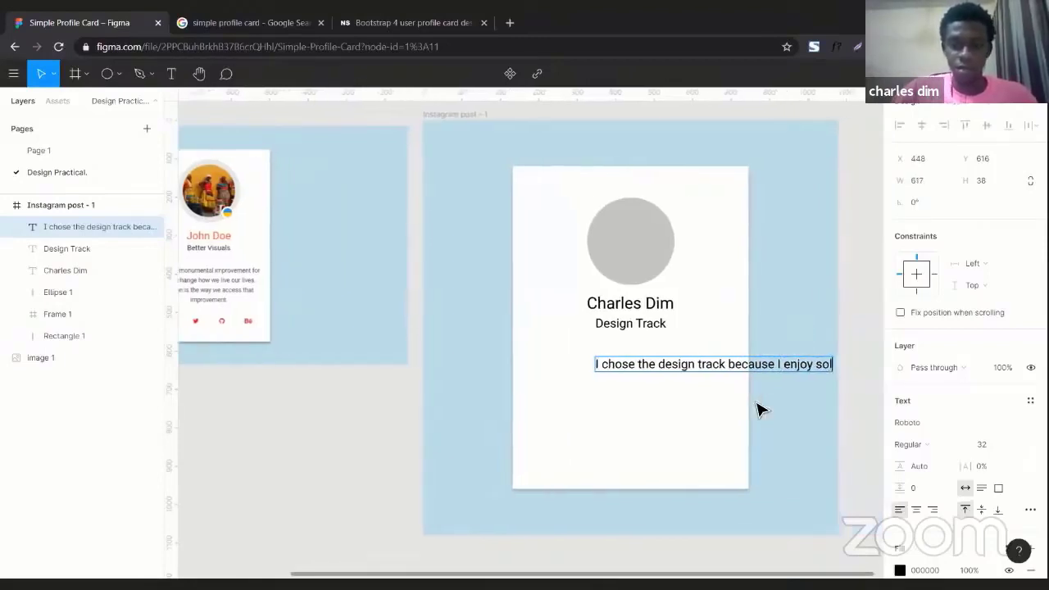
text(vin)
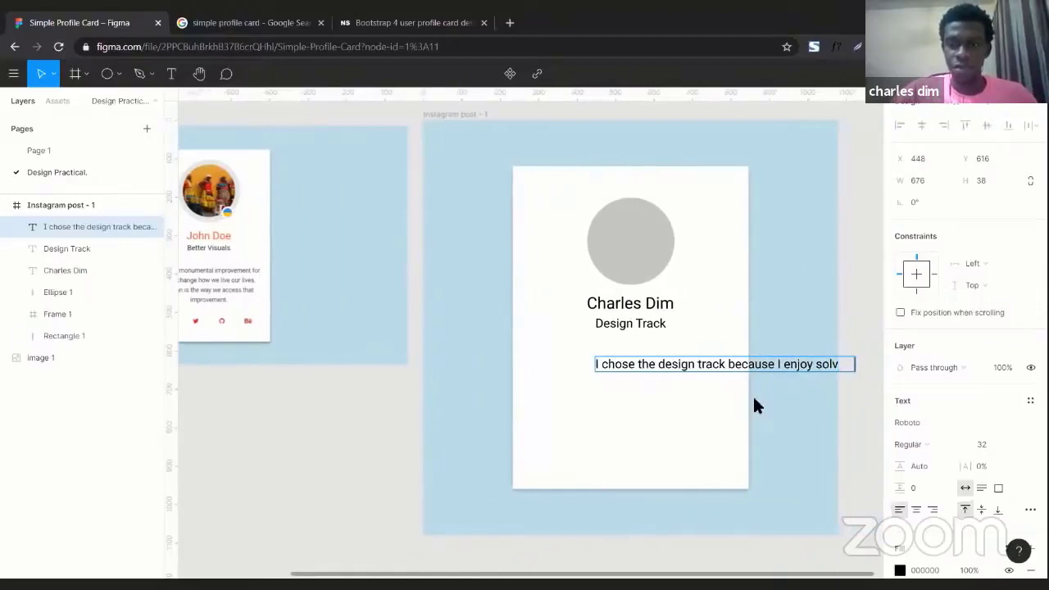
right_click(755, 405)
key(Escape)
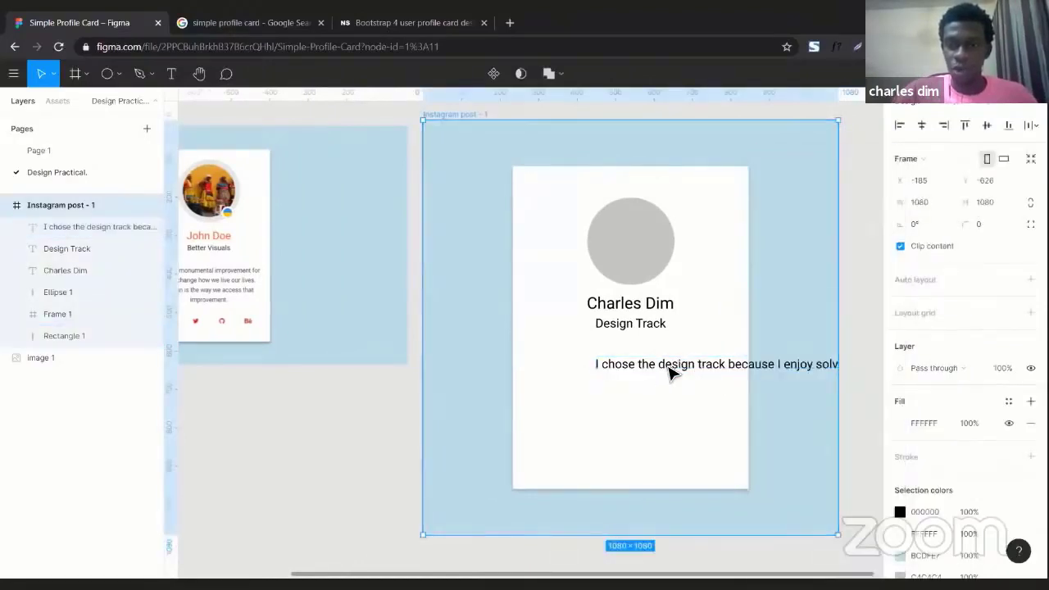
Move the sentence text box left so it starts at the card's edge
scroll(656, 371, right, 2)
click(642, 370)
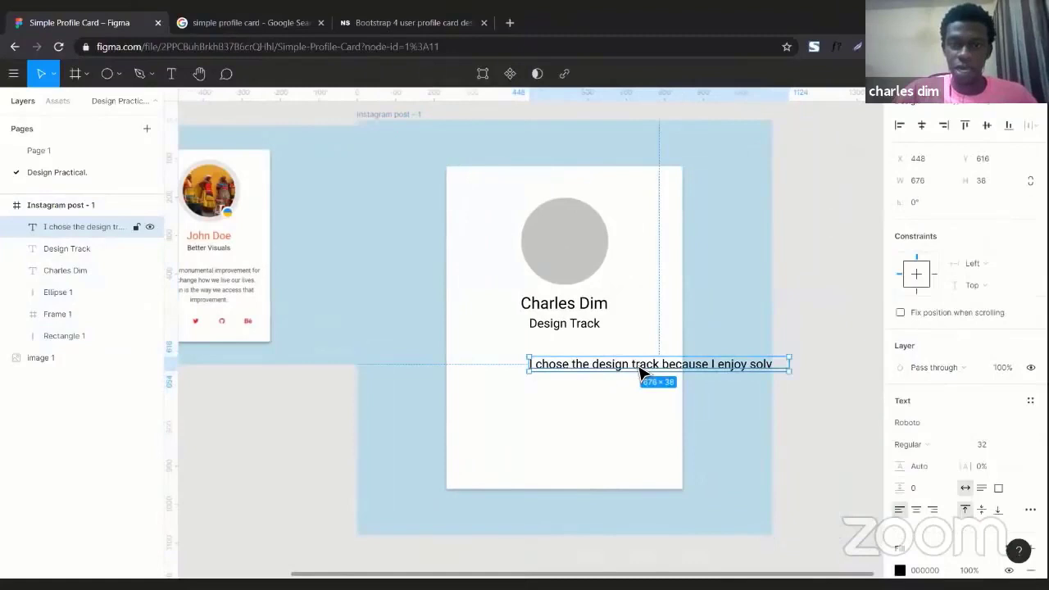
drag(642, 373, 560, 368)
double_click(560, 366)
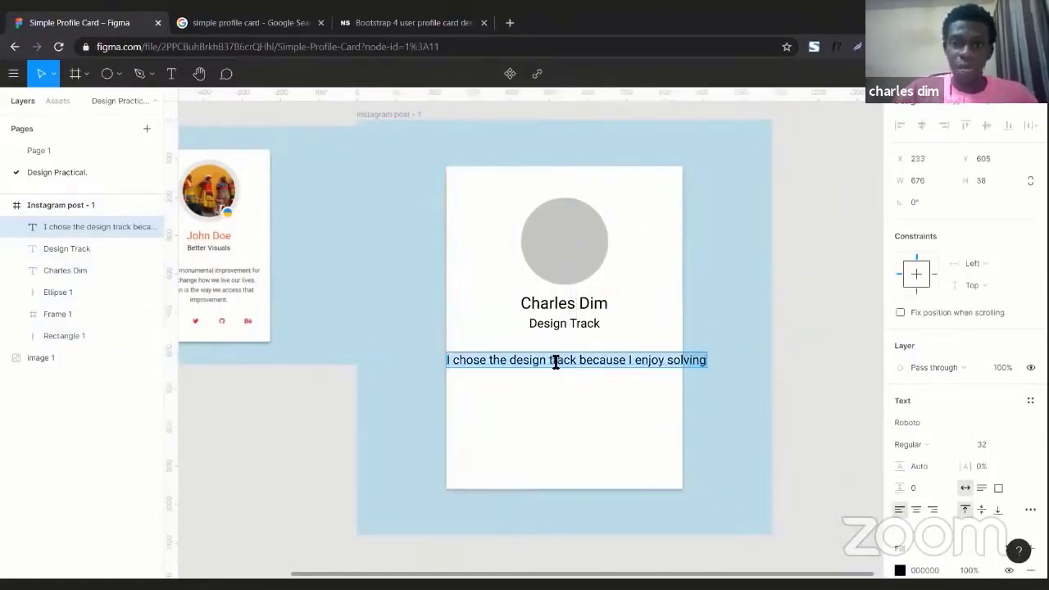
key(Escape)
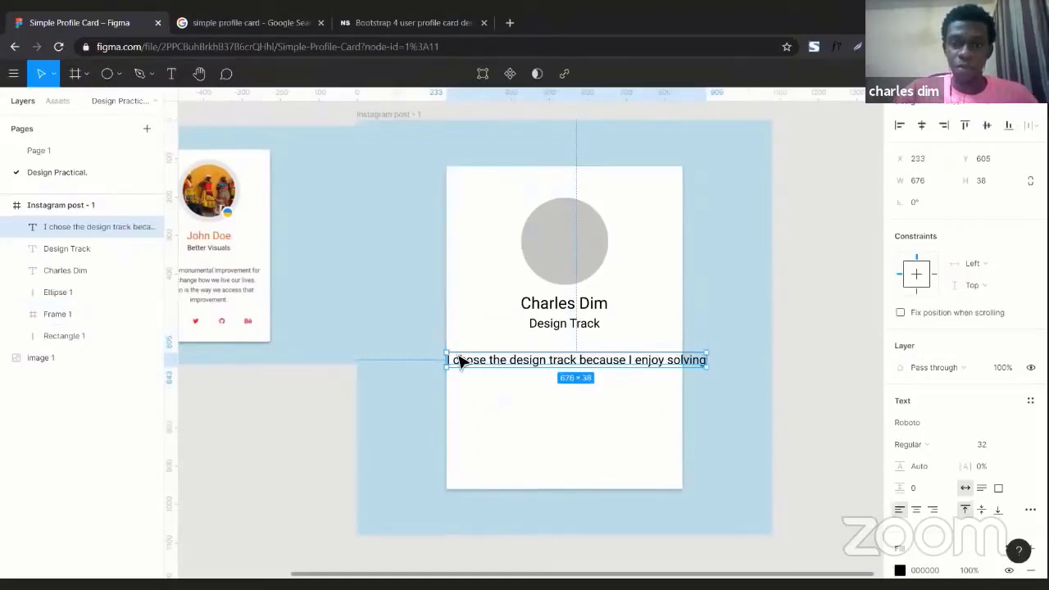
Continue the sentence with 'user's probl' and move the reference image aside
double_click(563, 362)
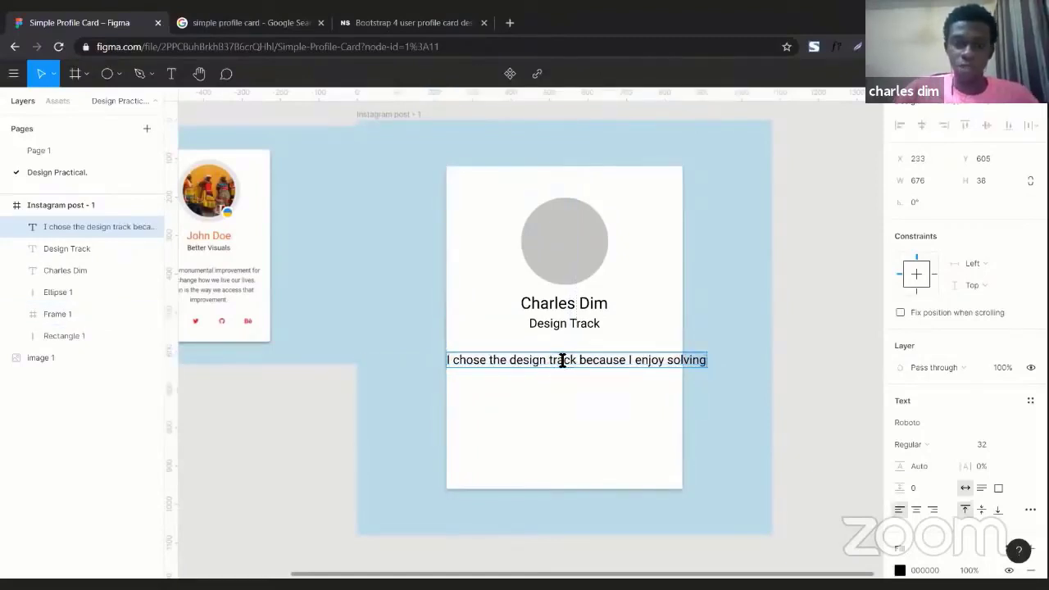
text(us)
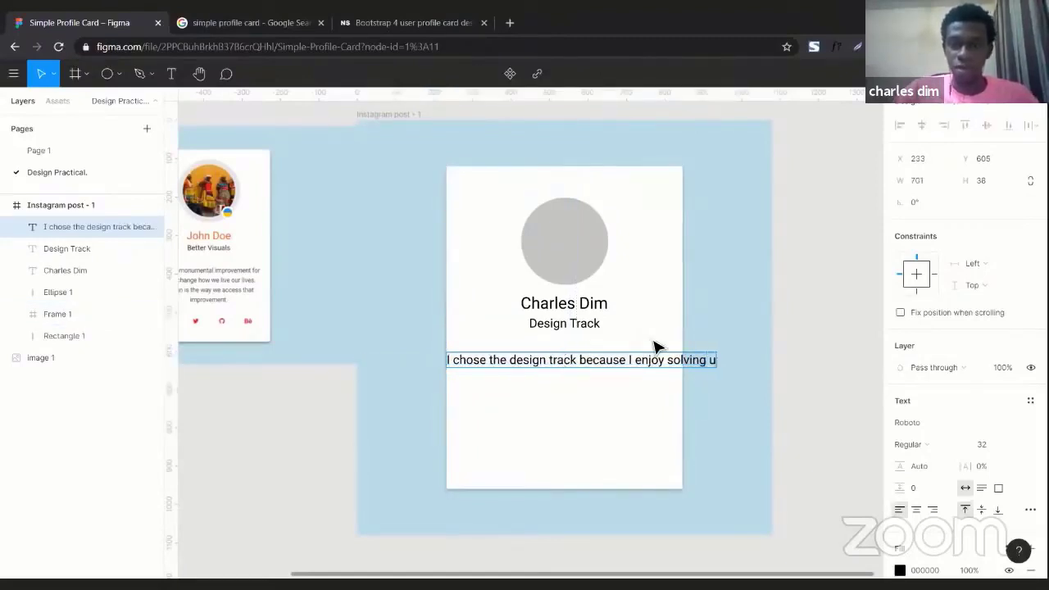
text(er's)
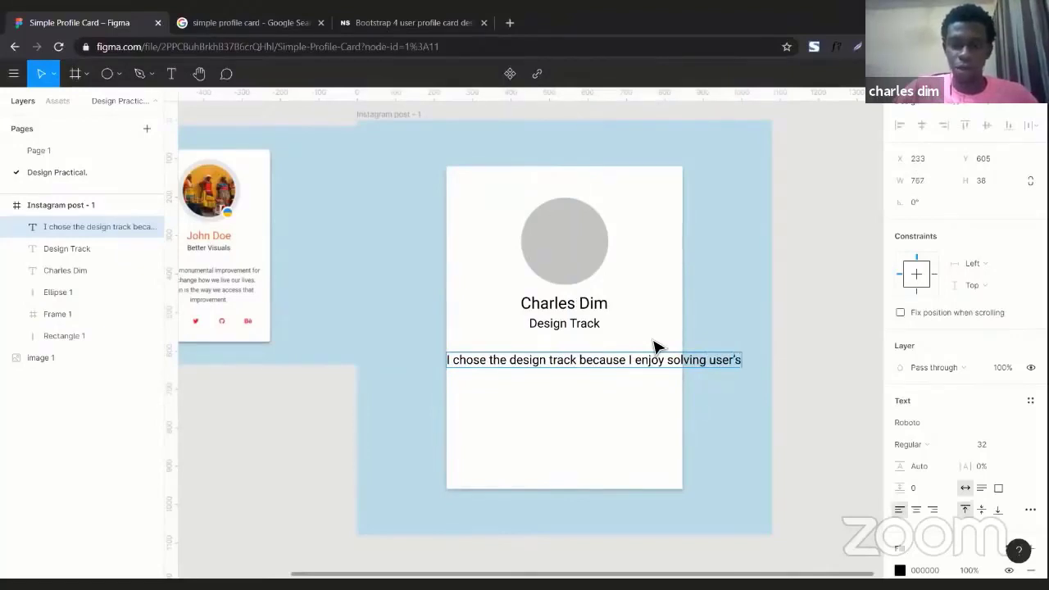
text( probl)
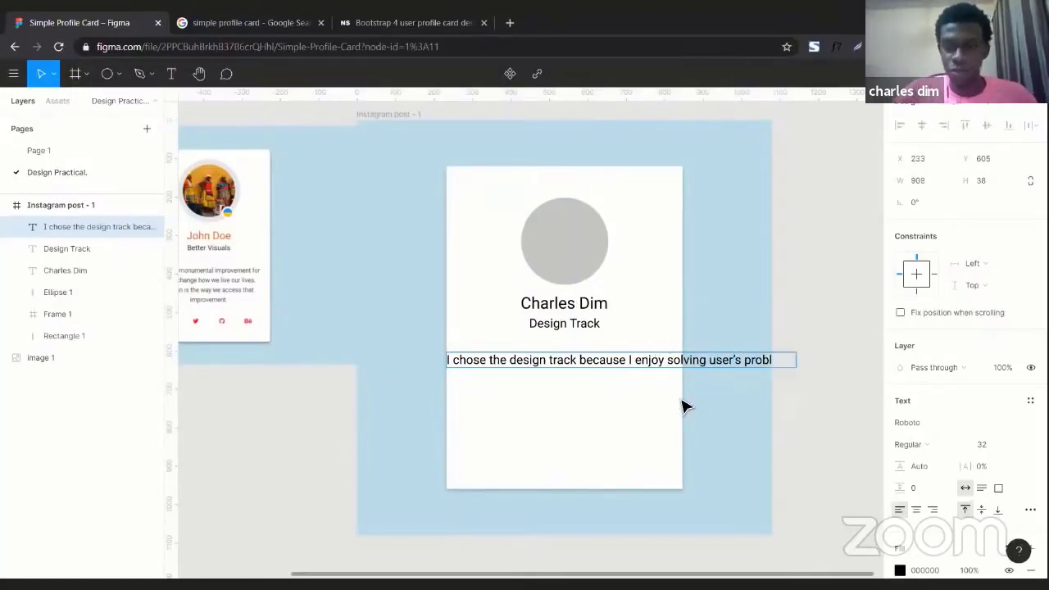
key(Escape)
scroll(687, 418, left, 1)
scroll(687, 418, left, 3)
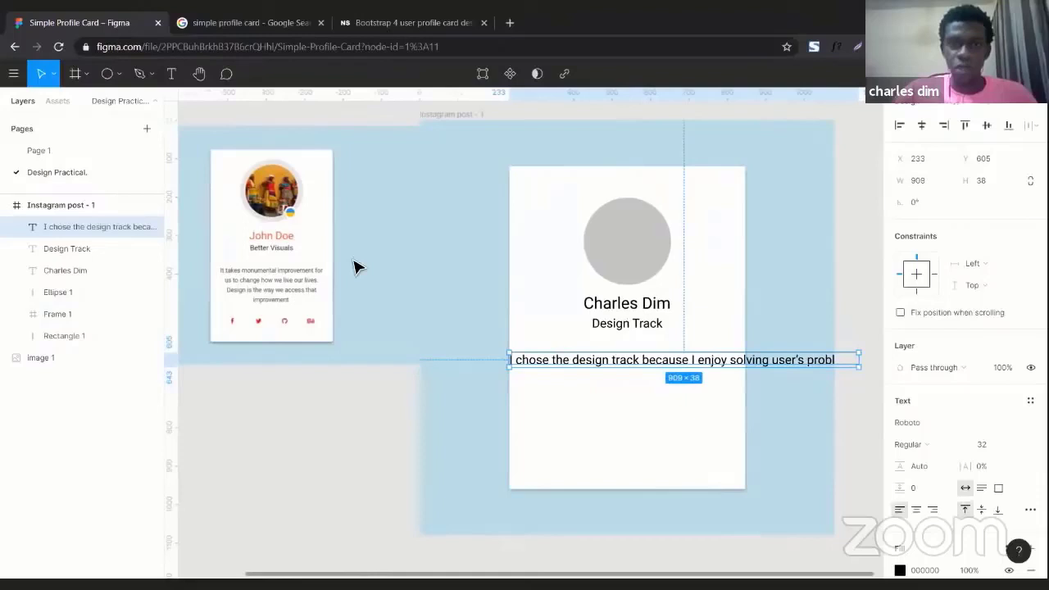
click(258, 225)
drag(257, 225, 178, 211)
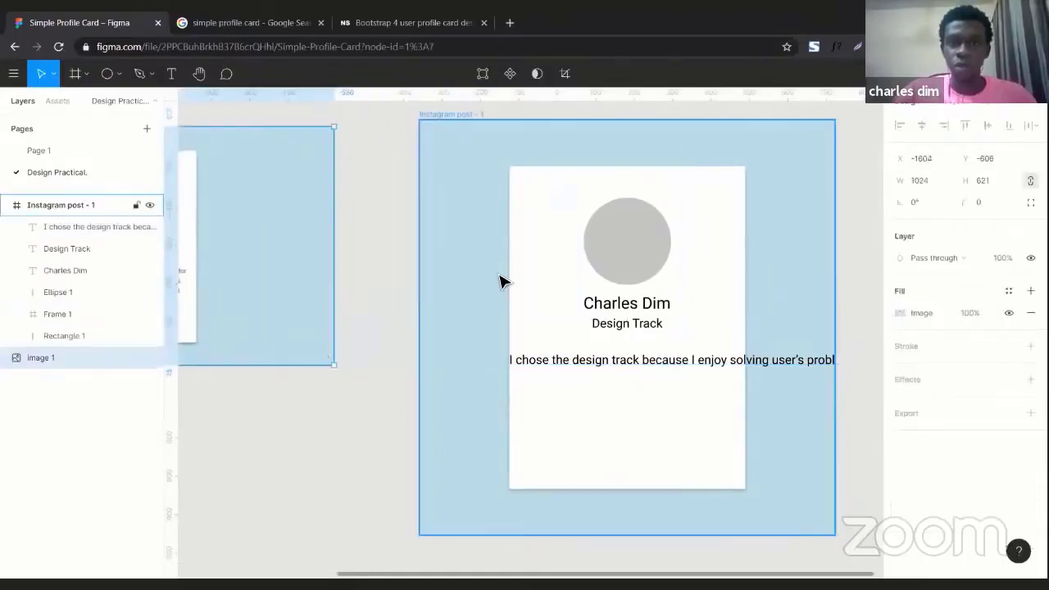
scroll(499, 281, right, 3)
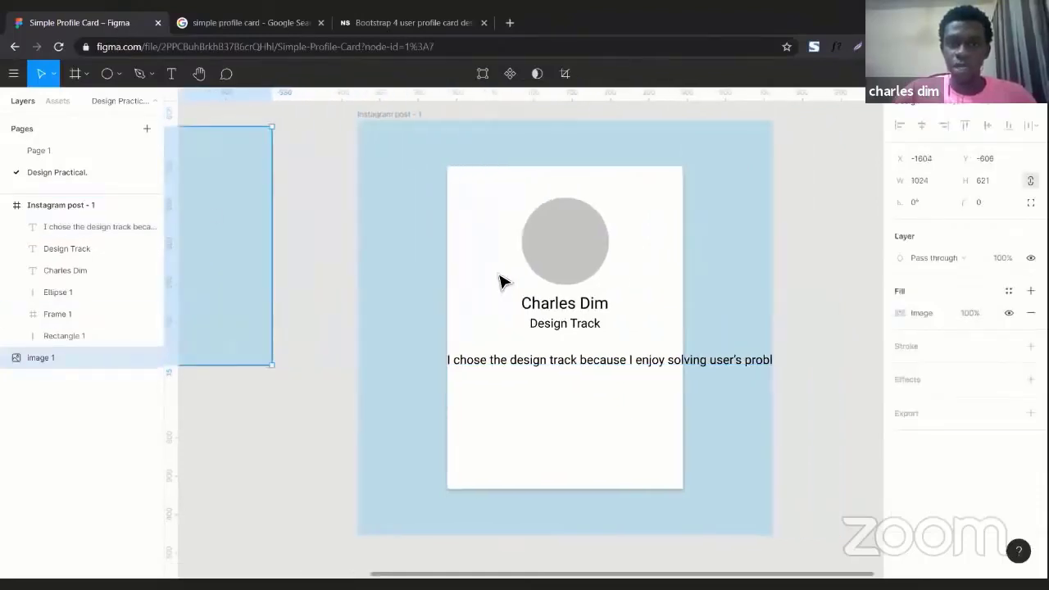
Turn off Clip content on the Instagram post - 1 frame so the whole sentence shows
click(402, 119)
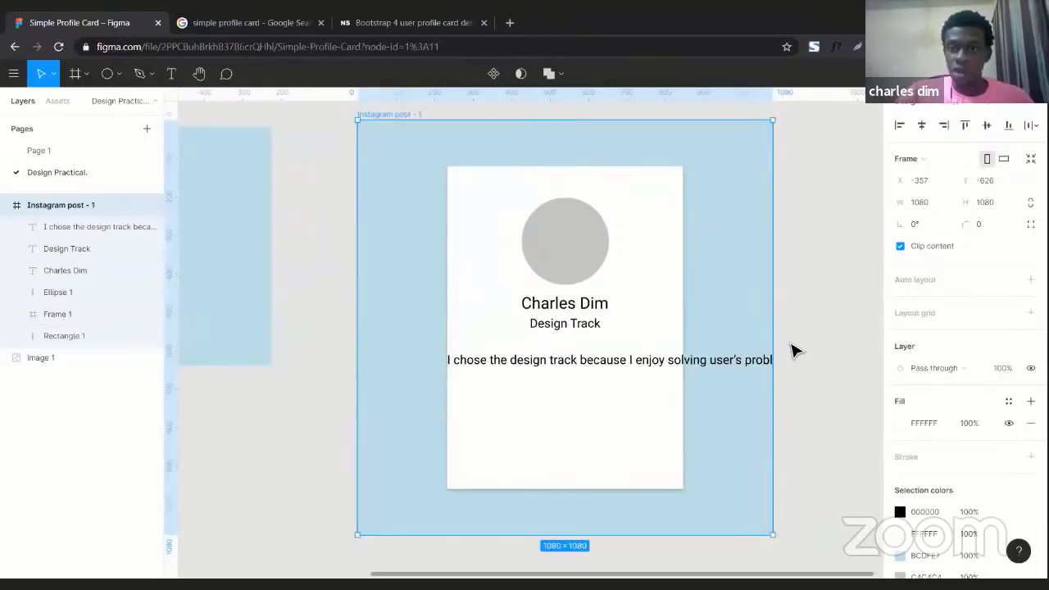
click(717, 373)
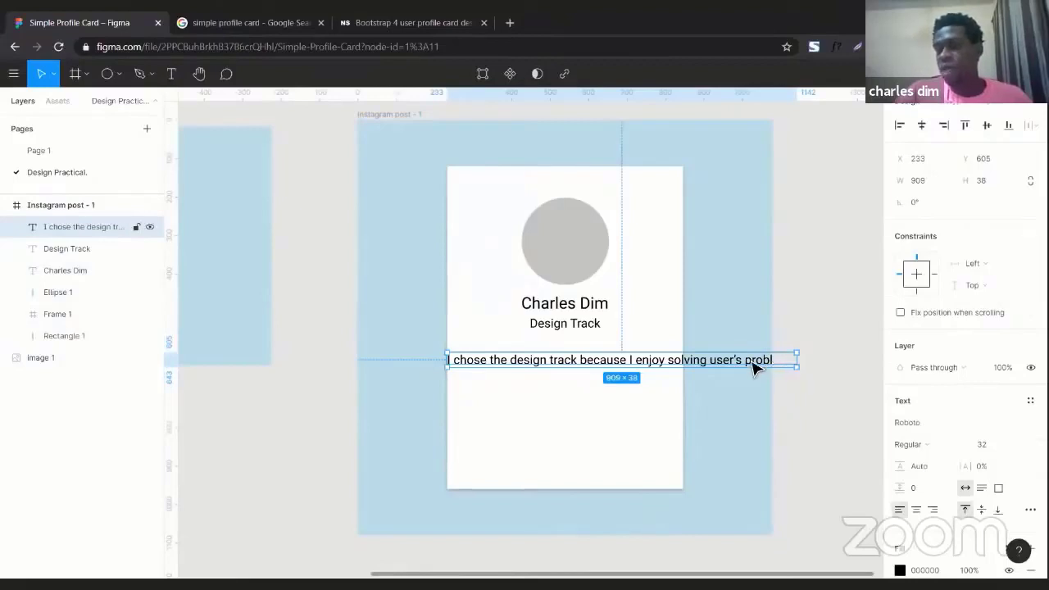
click(392, 119)
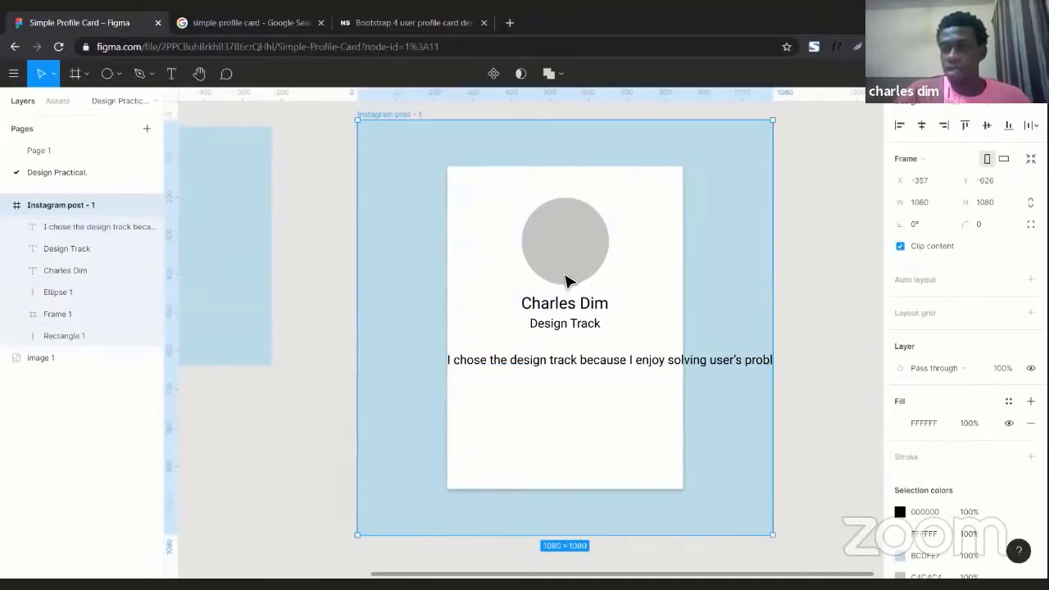
click(625, 369)
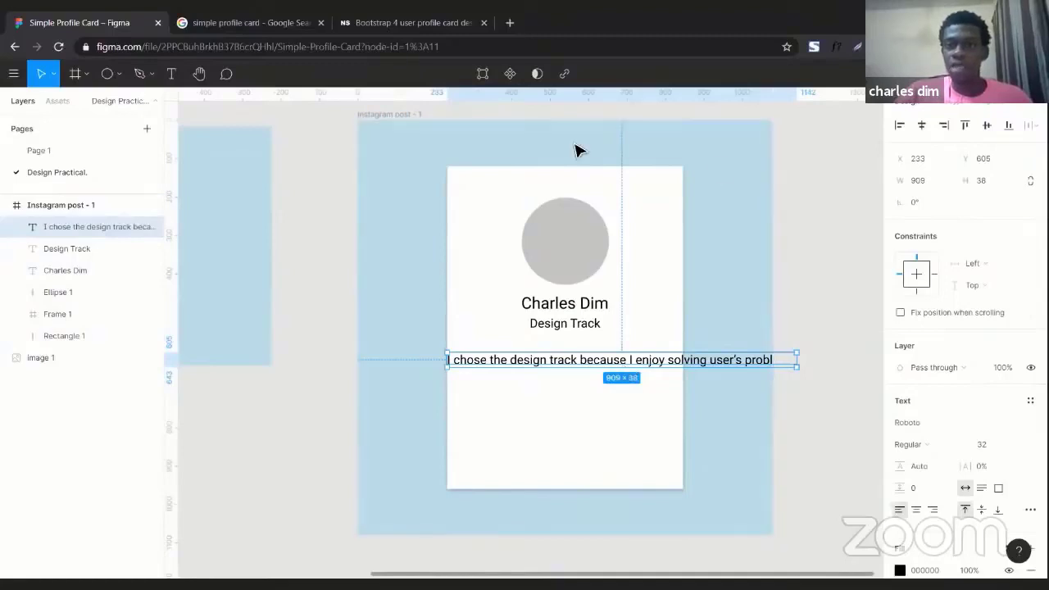
click(424, 117)
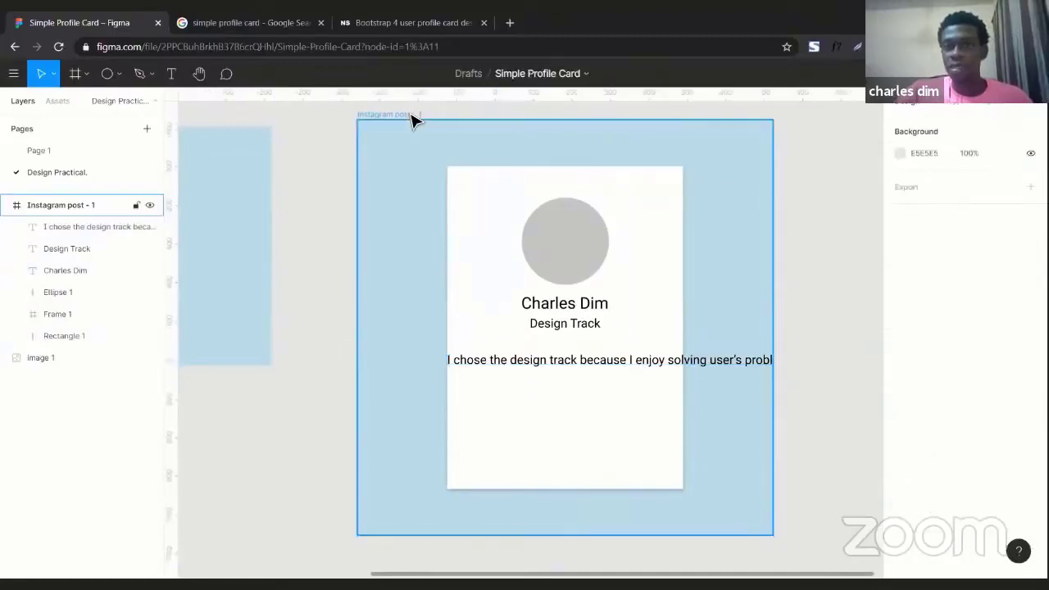
click(413, 117)
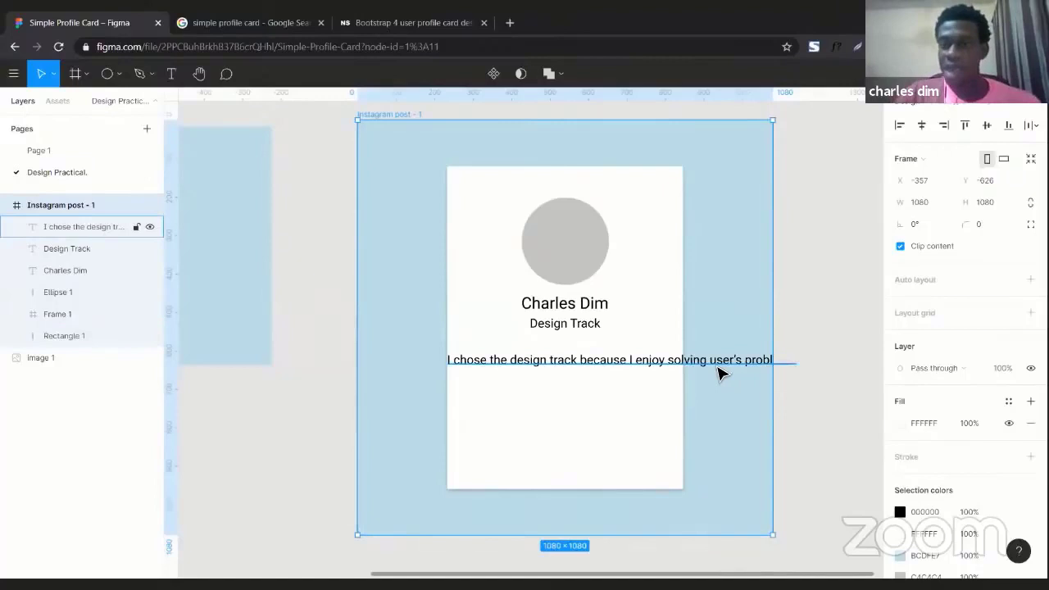
click(900, 248)
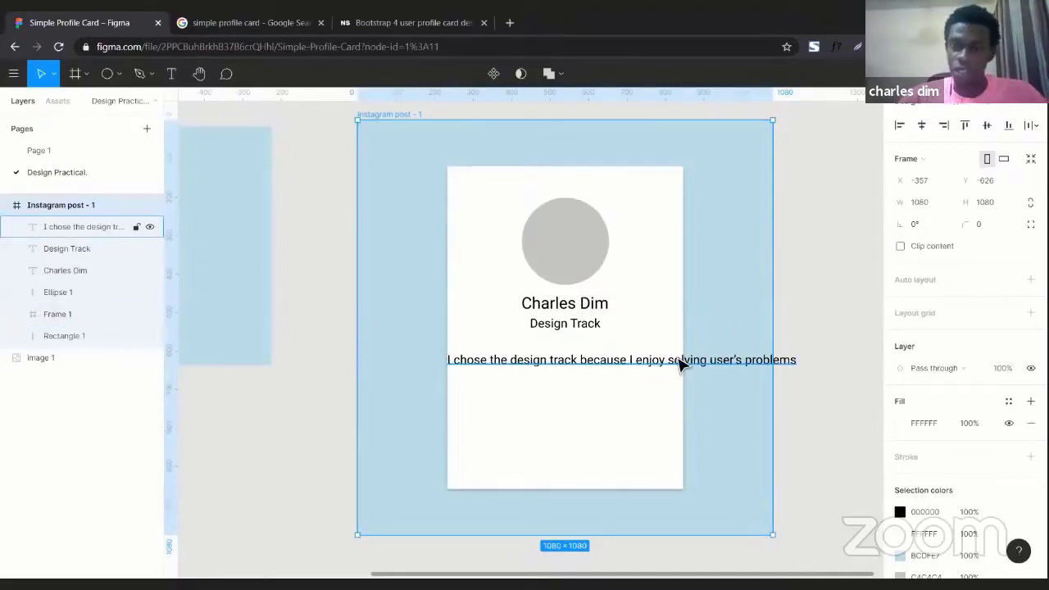
Narrow the sentence box from both sides to about 491 px so it wraps to two lines
click(799, 365)
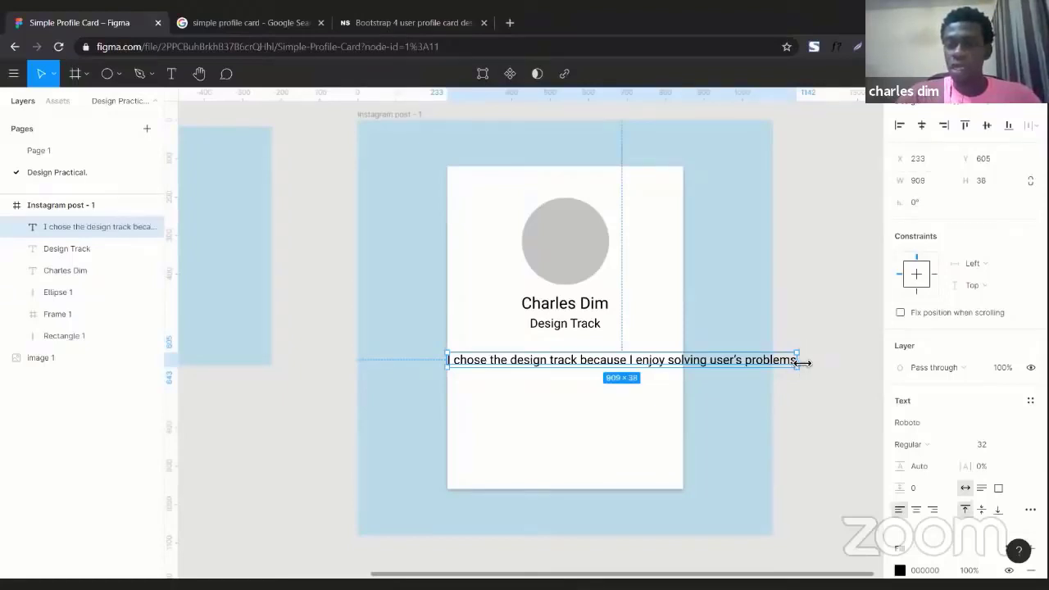
drag(802, 363, 667, 378)
key(Escape)
click(667, 383)
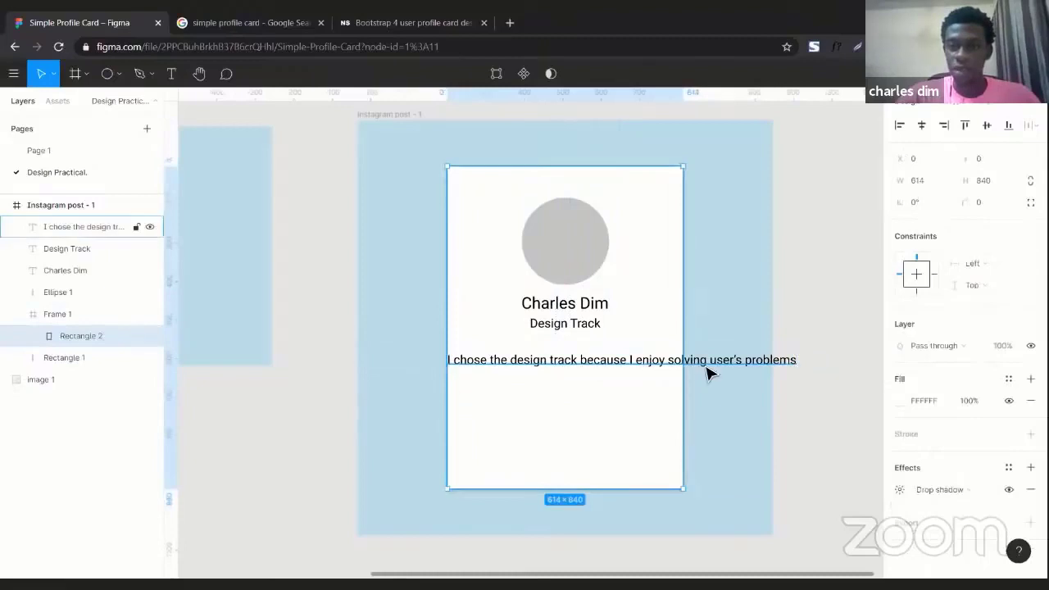
click(709, 368)
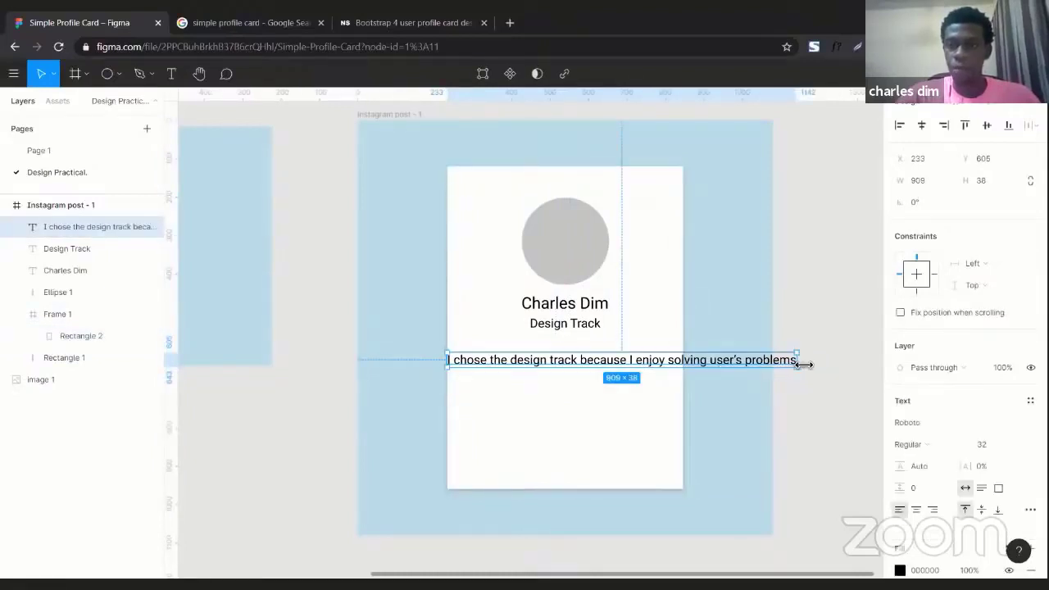
drag(801, 363, 666, 375)
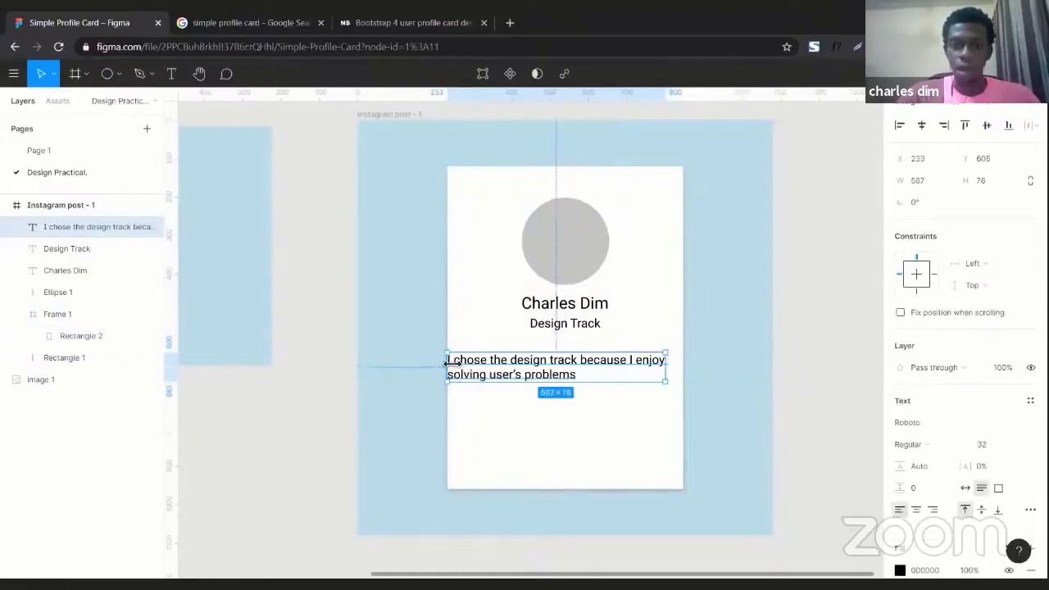
drag(449, 363, 477, 364)
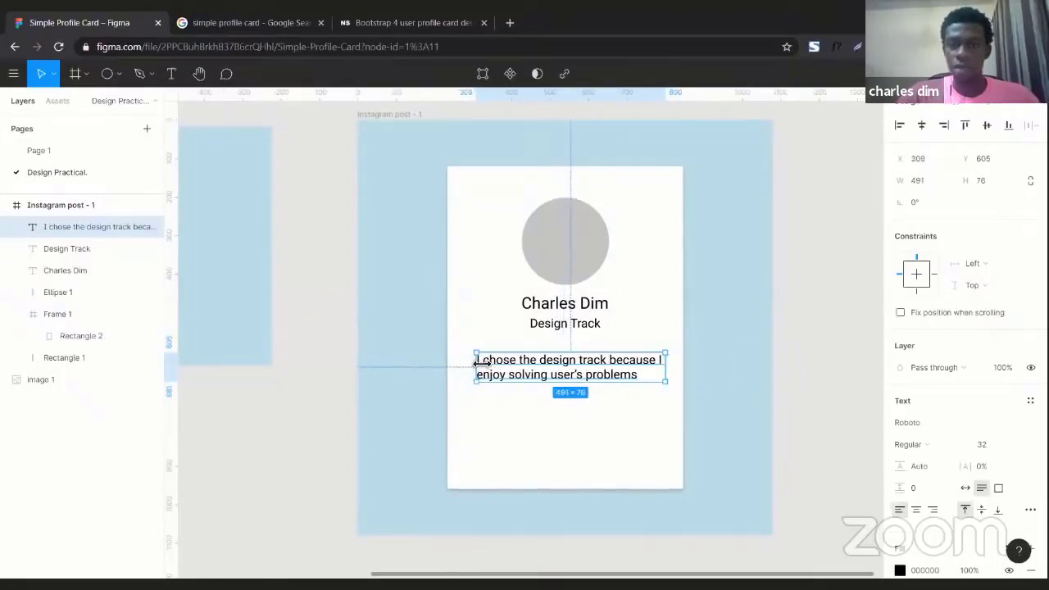
Set the sentence's text alignment to centre after trying left and right
click(916, 510)
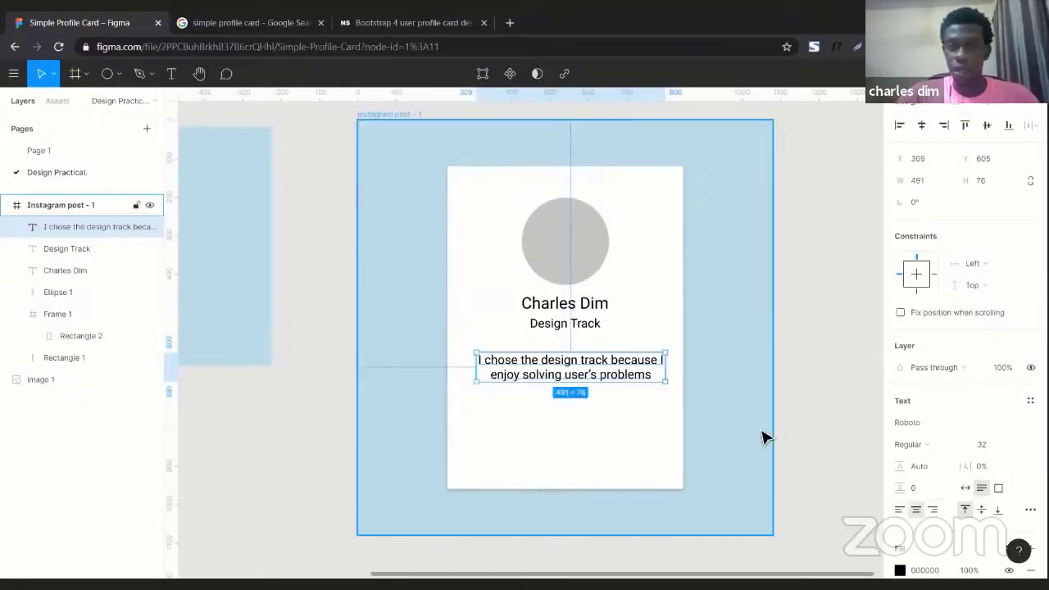
click(894, 509)
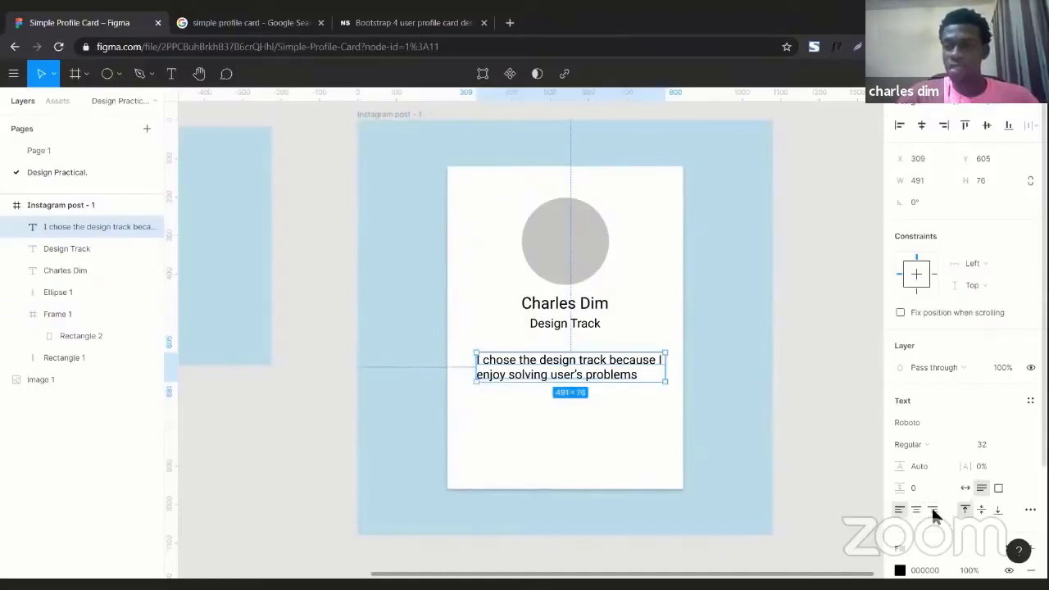
click(932, 508)
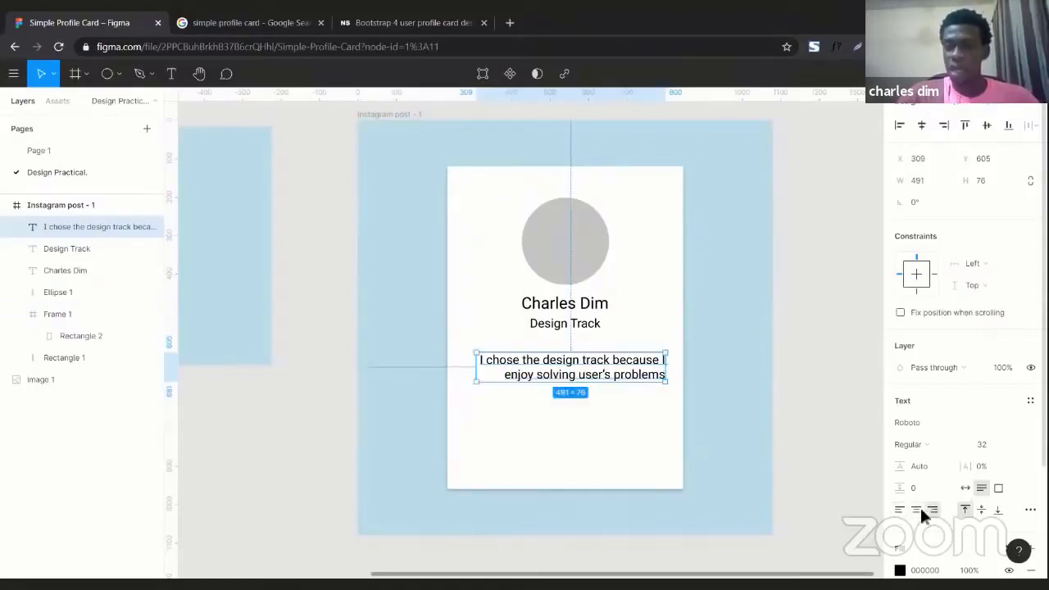
click(917, 509)
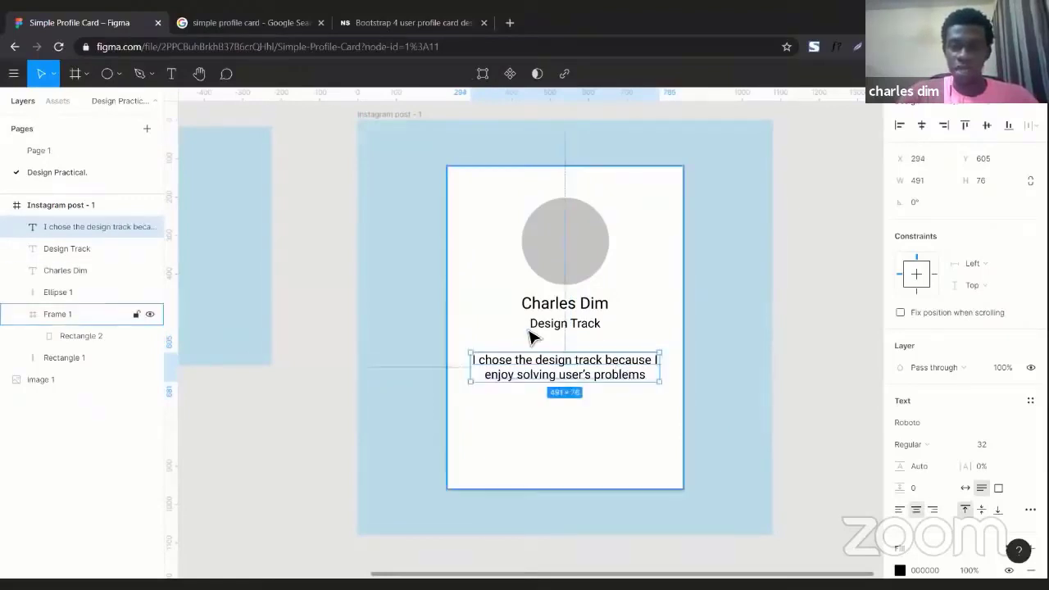
scroll(531, 337, left, 8)
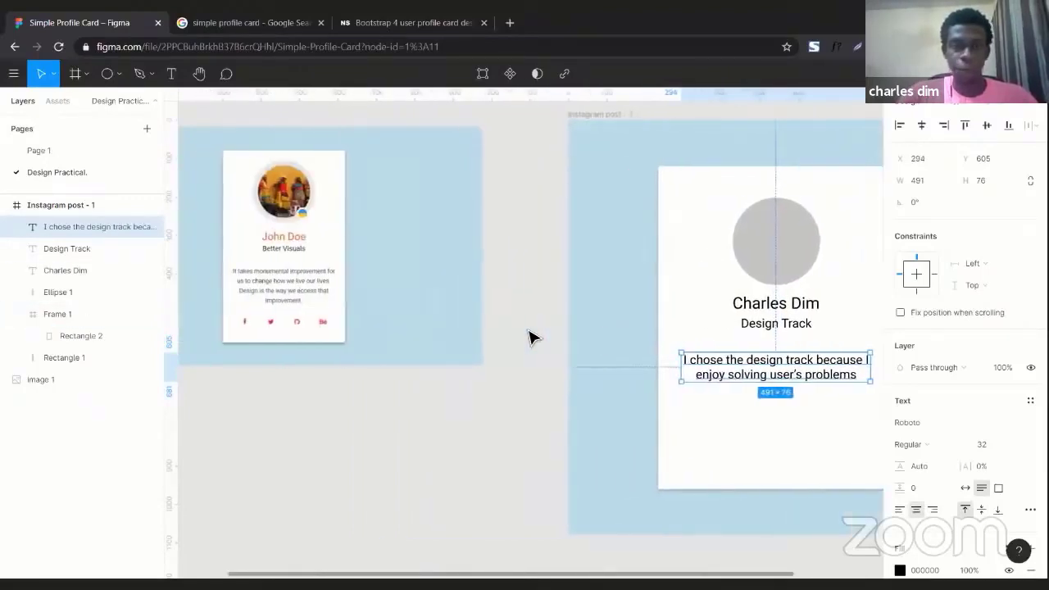
Change the sentence's font size from 32 to 24
scroll(532, 336, left, 2)
scroll(532, 336, right, 3)
scroll(531, 336, left, 2)
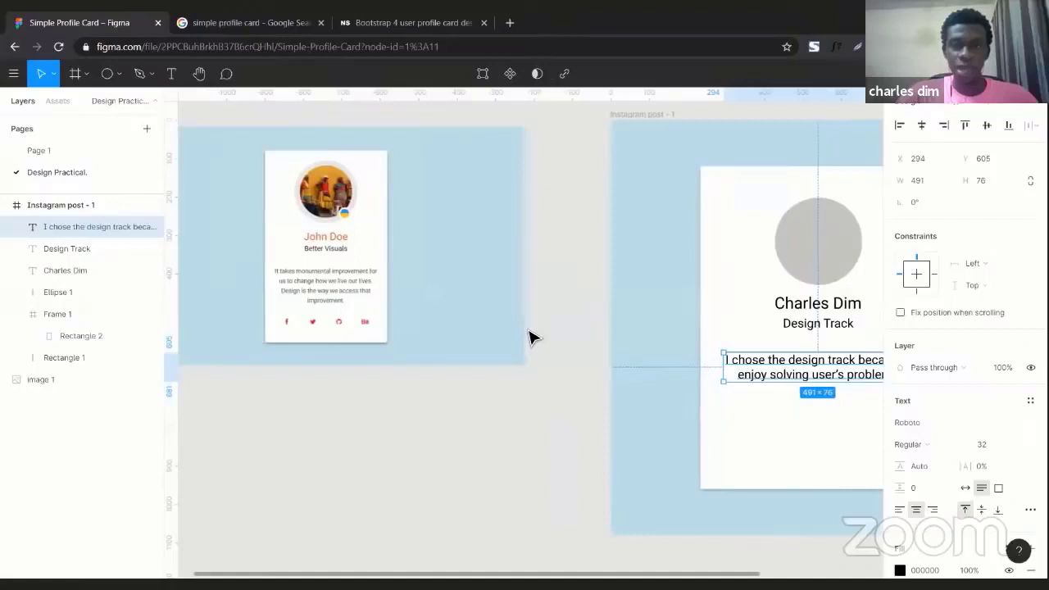
scroll(531, 336, right, 2)
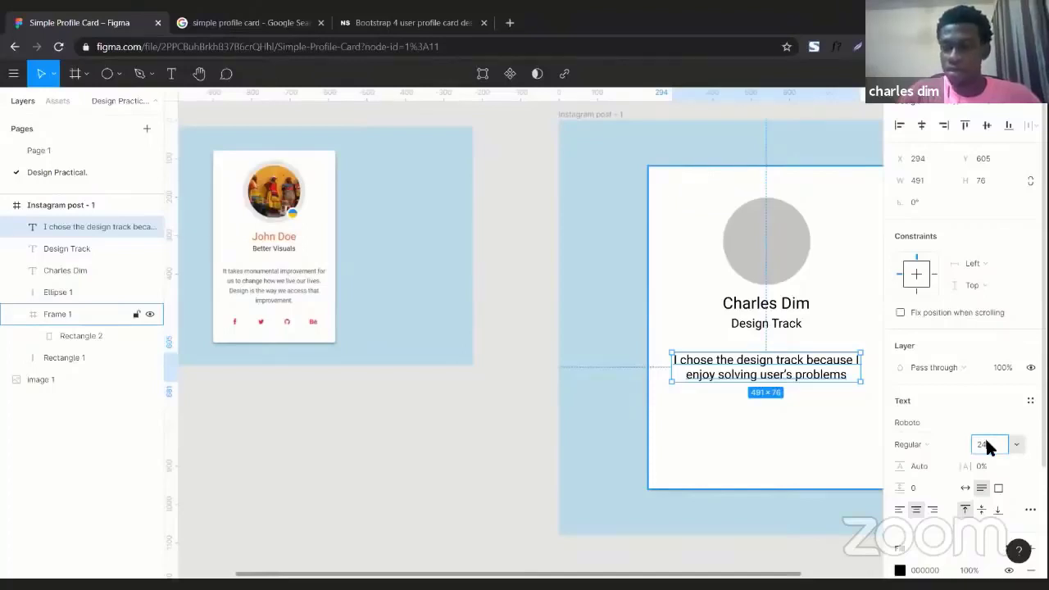
key(Return)
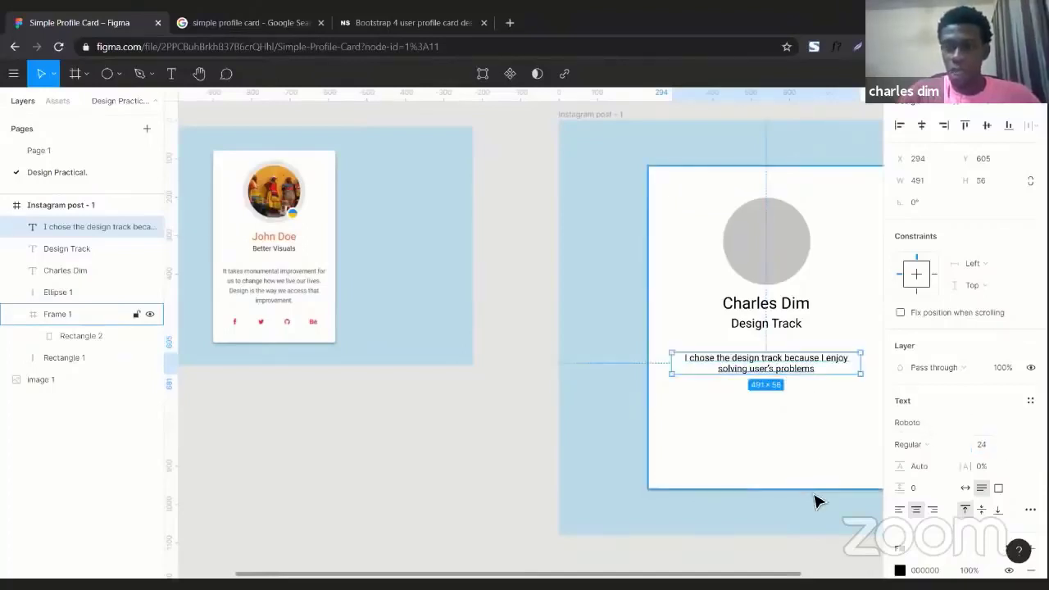
scroll(812, 499, right, 3)
Delete the sentence's words, then restore them with undo
right_click(810, 496)
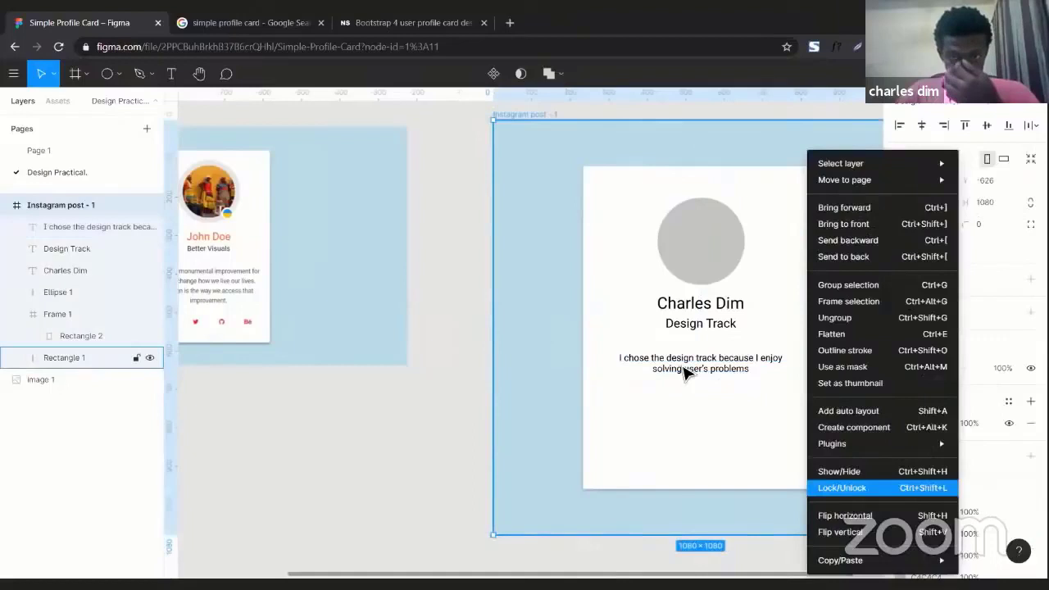
key(Escape)
click(729, 371)
scroll(729, 370, right, 3)
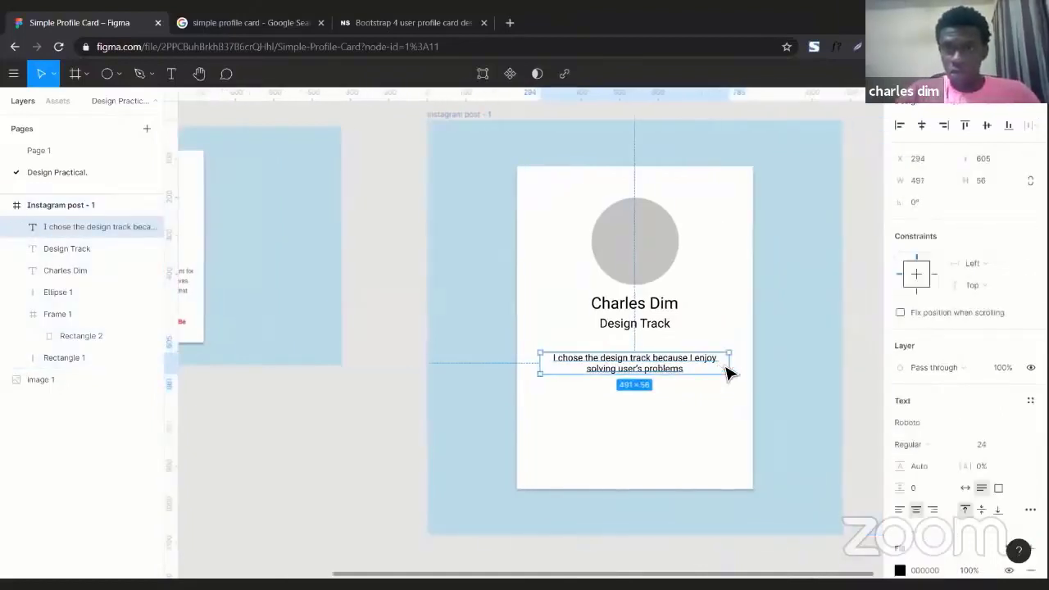
double_click(670, 368)
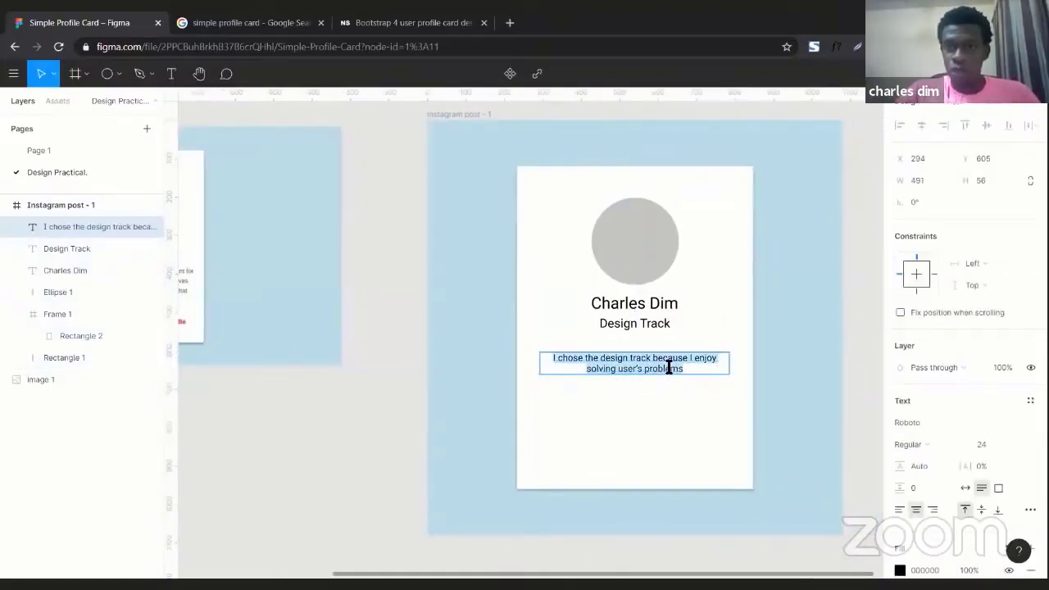
key(BackSpace)
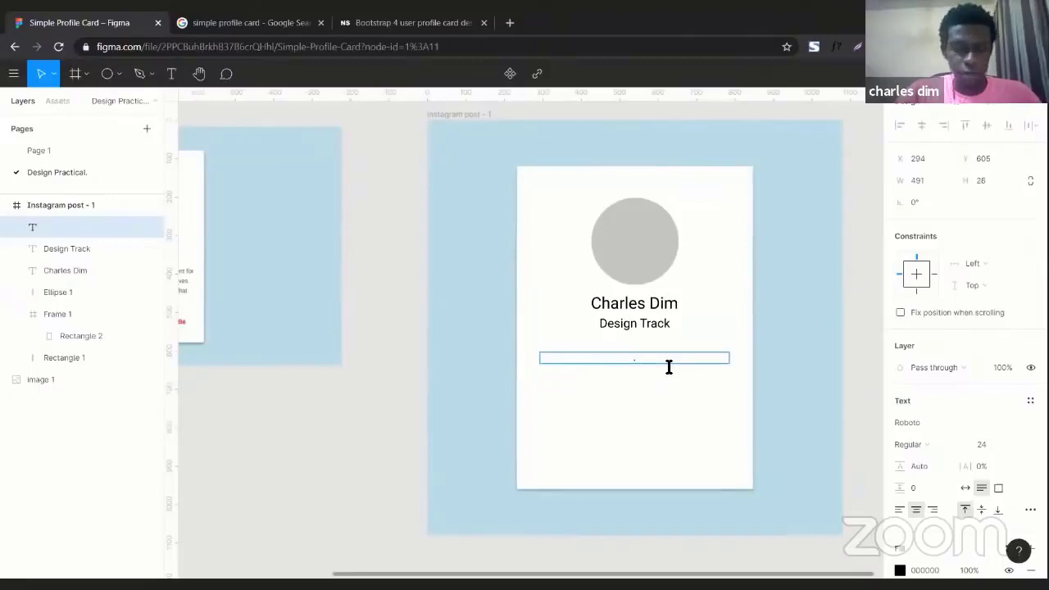
key(ctrl+z)
key(Escape)
Reselect the 491×56 sentence box, now at Y 625, then deselect it
scroll(588, 427, left, 3)
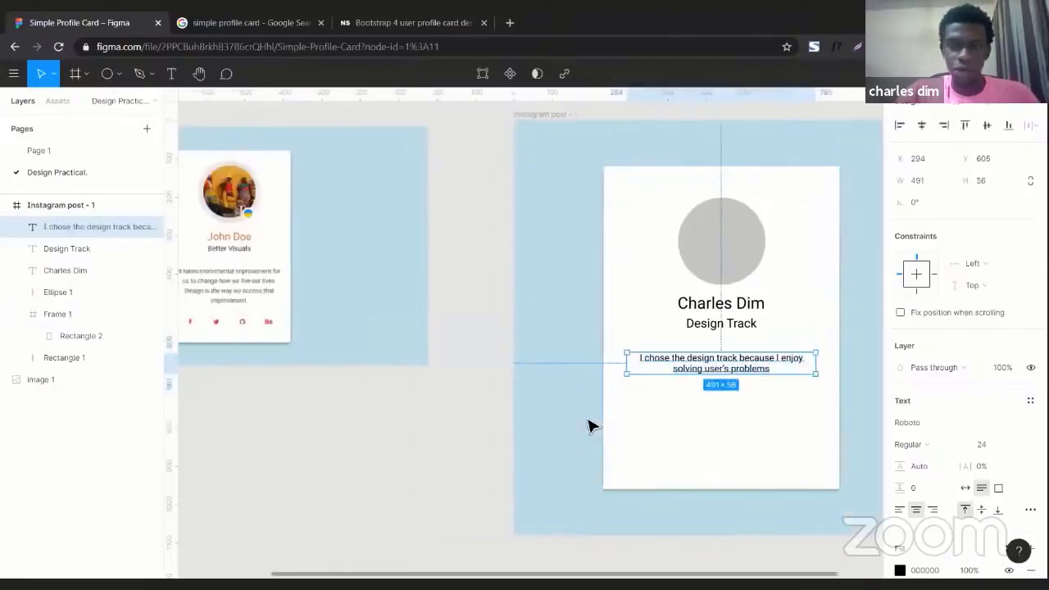
scroll(588, 427, right, 3)
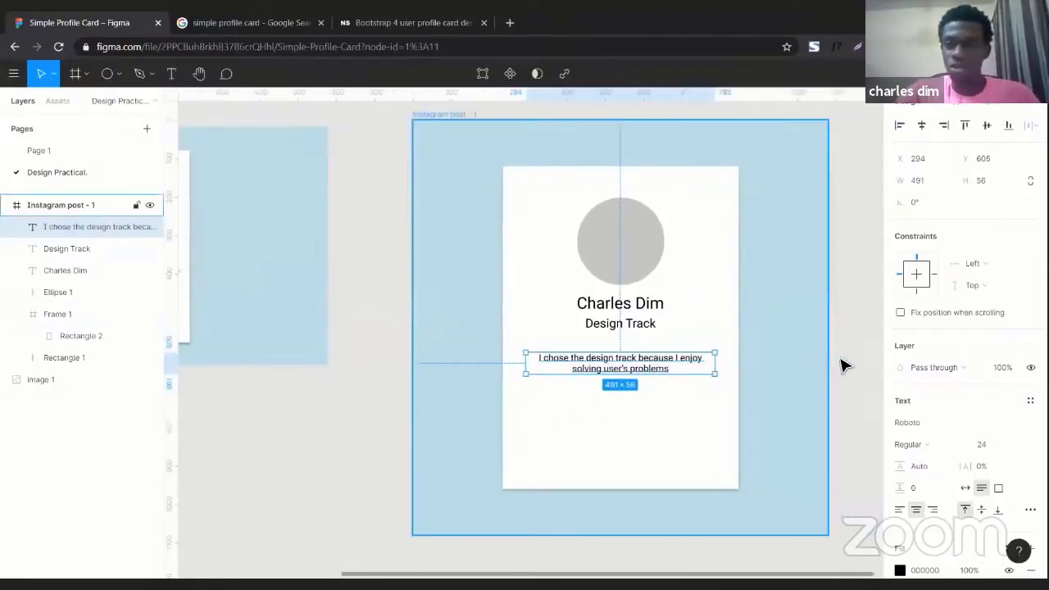
click(845, 366)
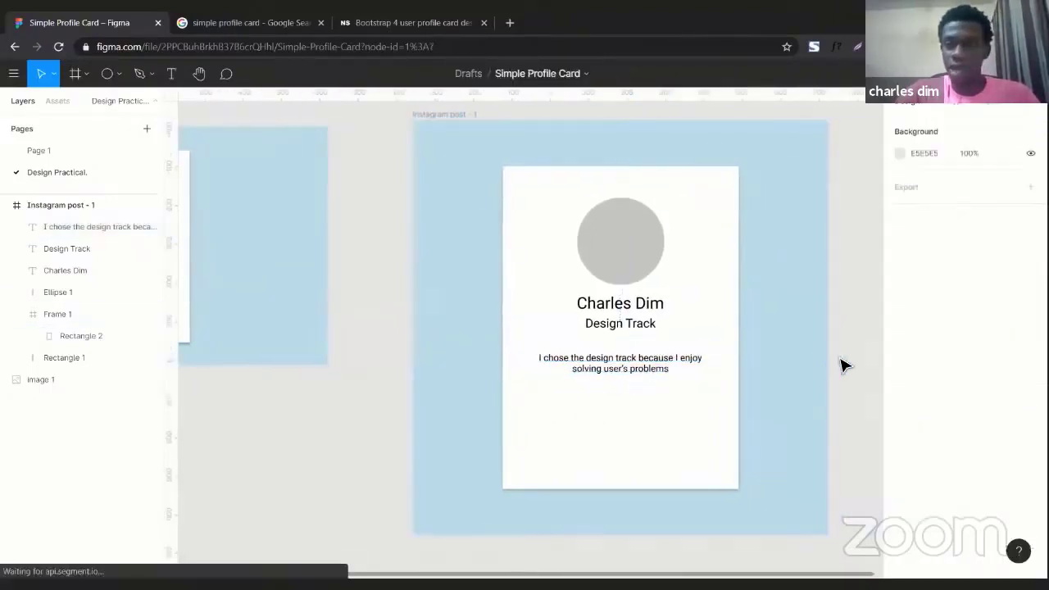
click(645, 368)
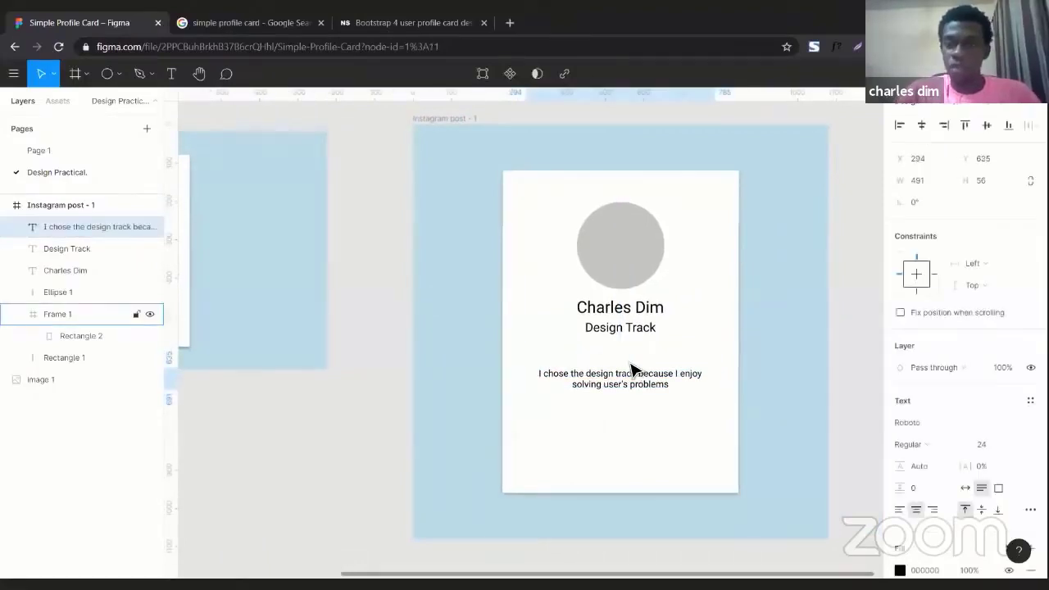
click(345, 403)
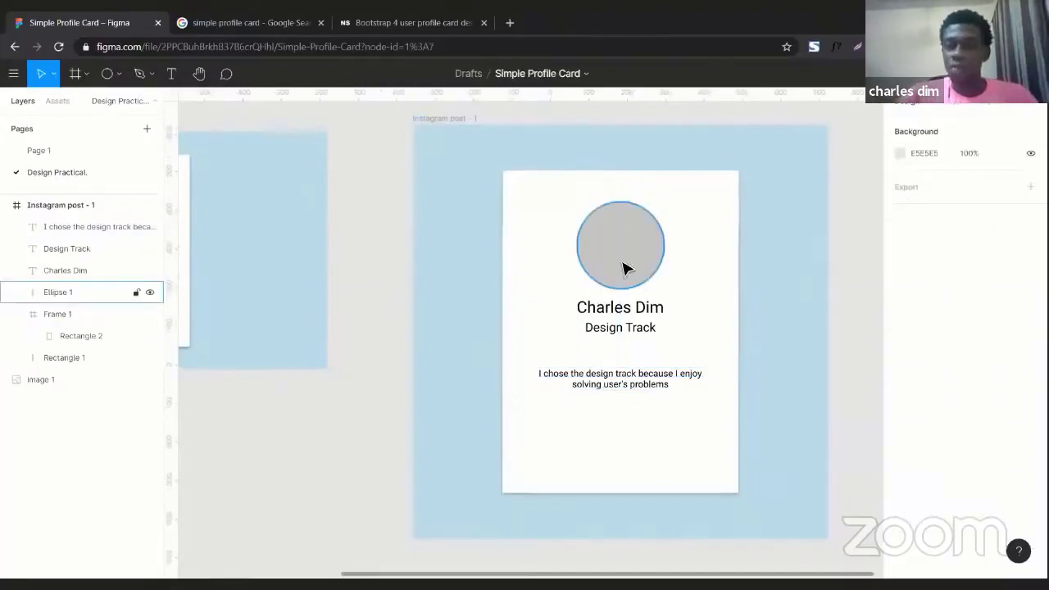
Change the grey profile circle's fill type from solid colour to Image
scroll(623, 269, right, 2)
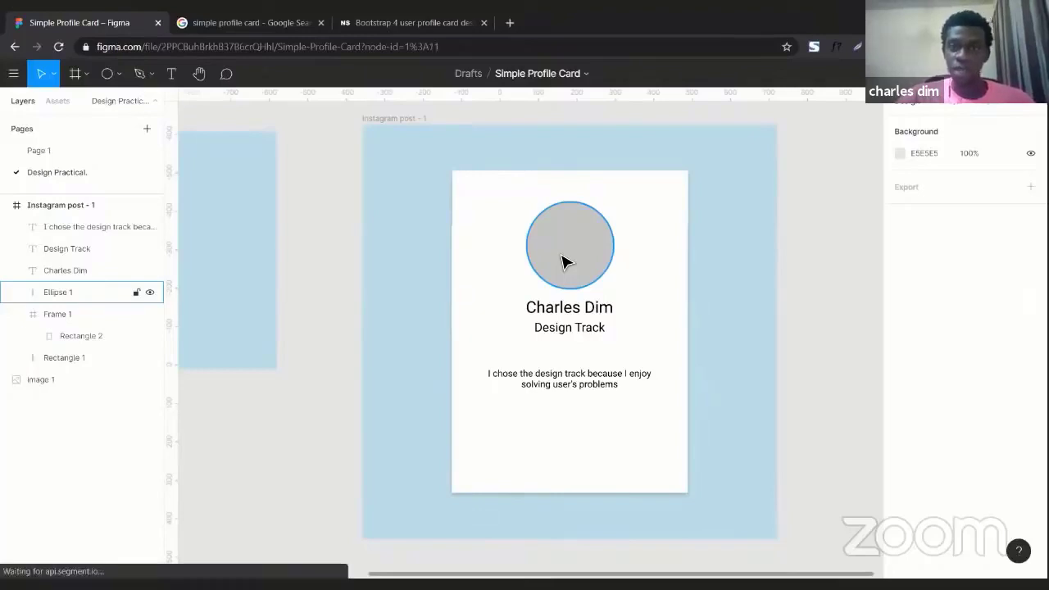
click(564, 260)
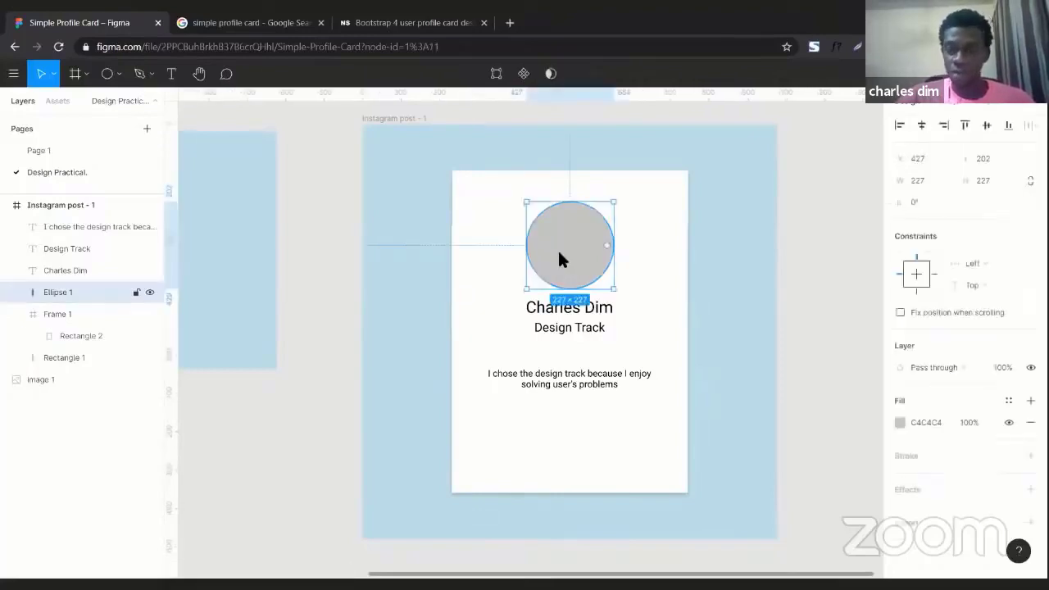
click(655, 256)
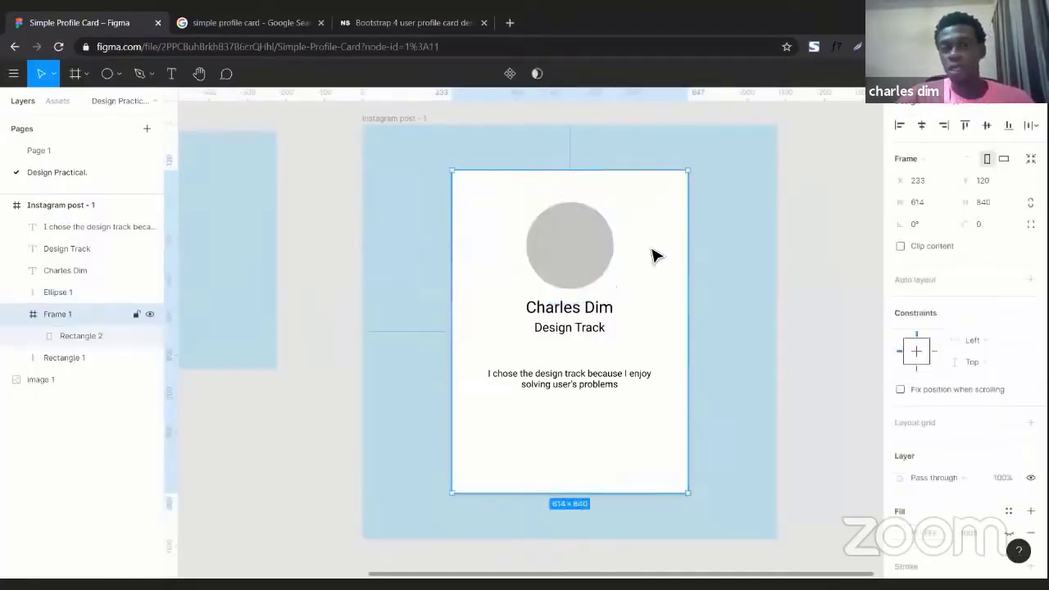
click(738, 252)
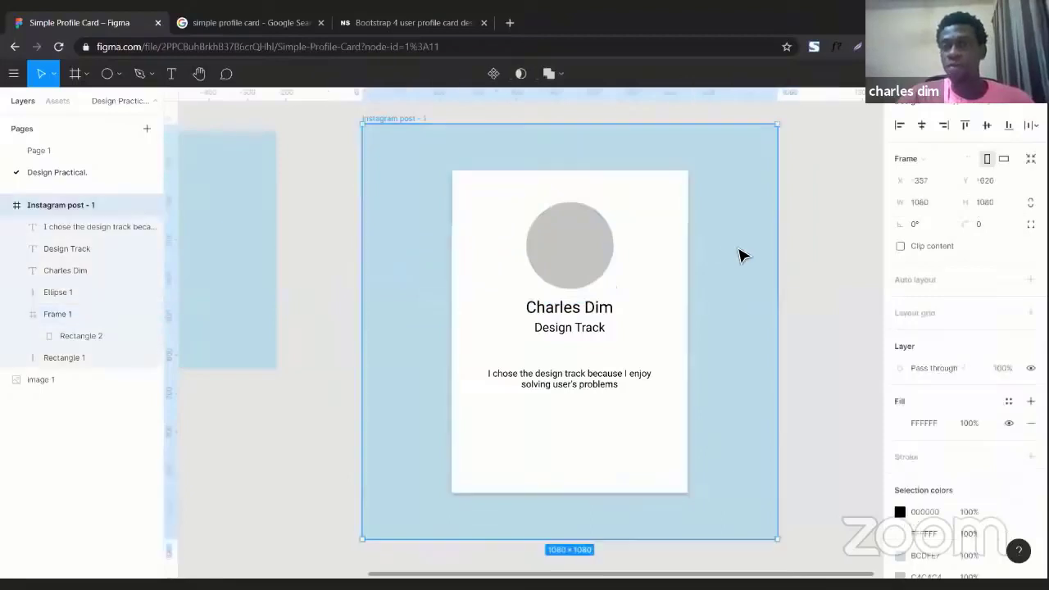
click(587, 256)
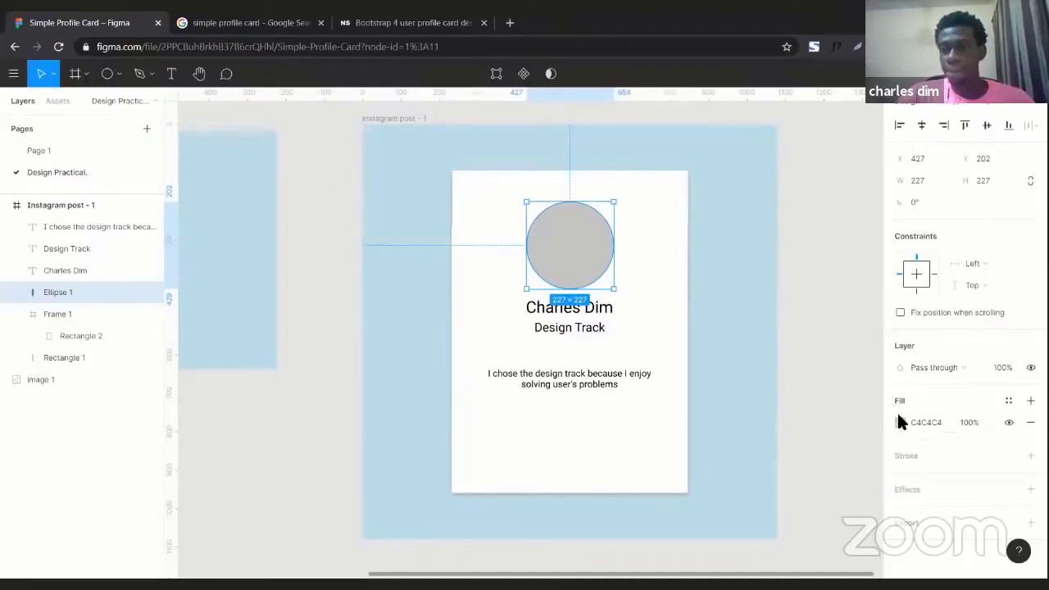
click(900, 422)
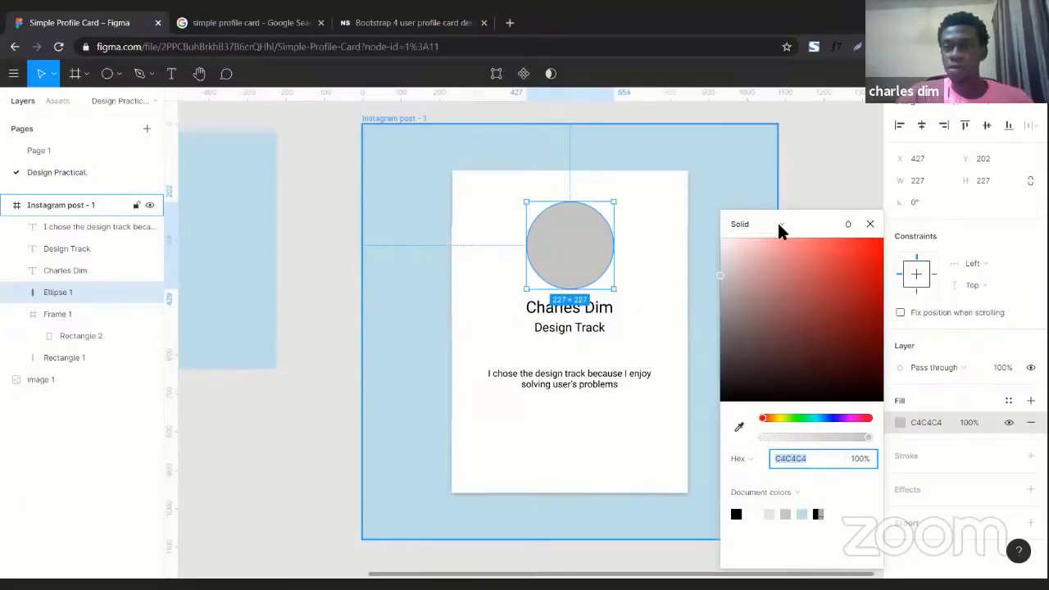
click(780, 225)
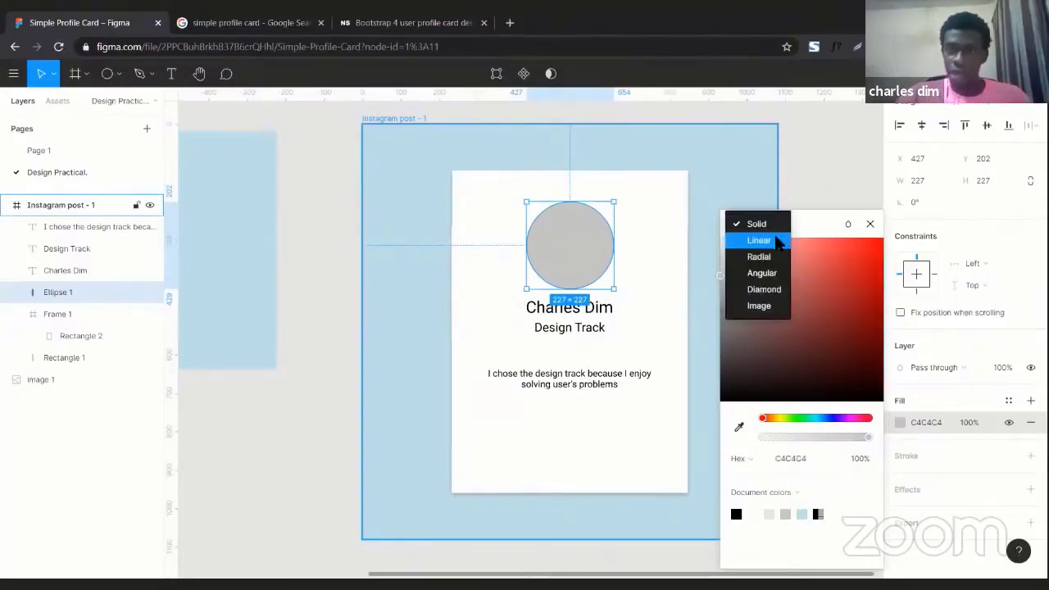
click(766, 307)
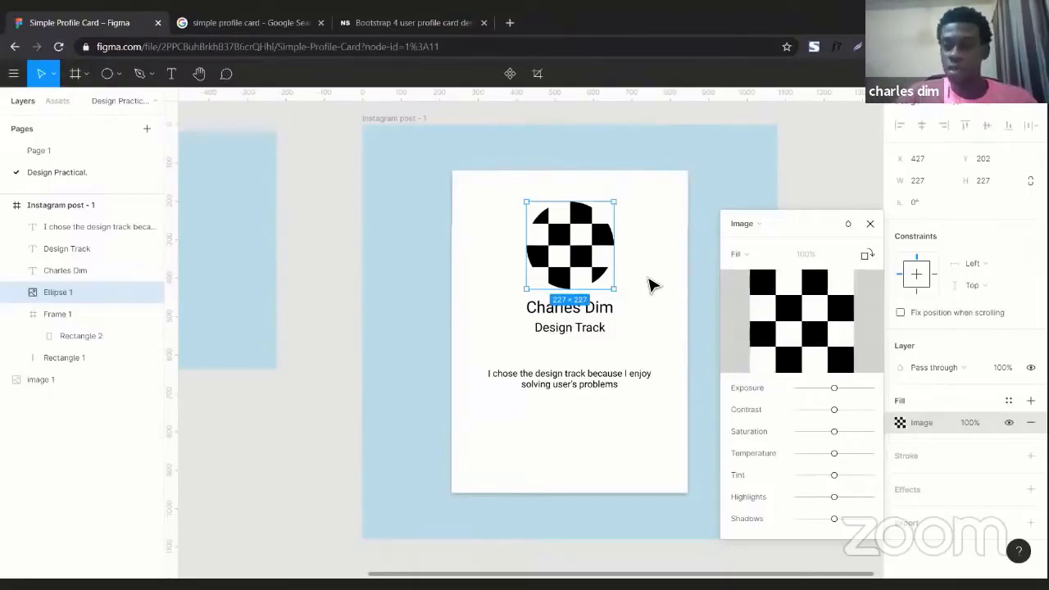
mouse_move(766, 314)
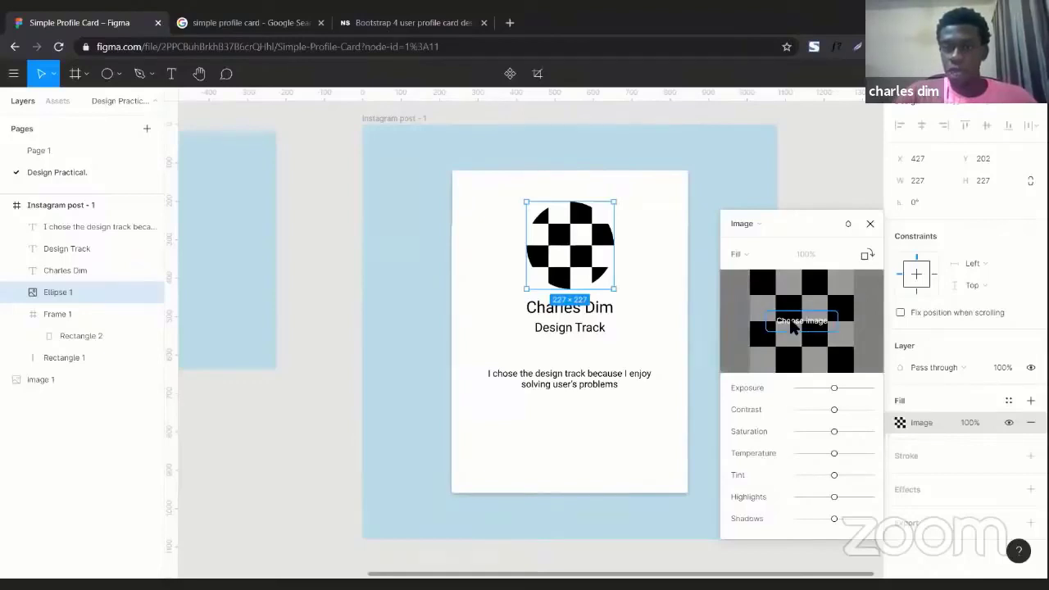
Load the black-and-white portrait photo file into the 227×227 circle's image fill
click(792, 322)
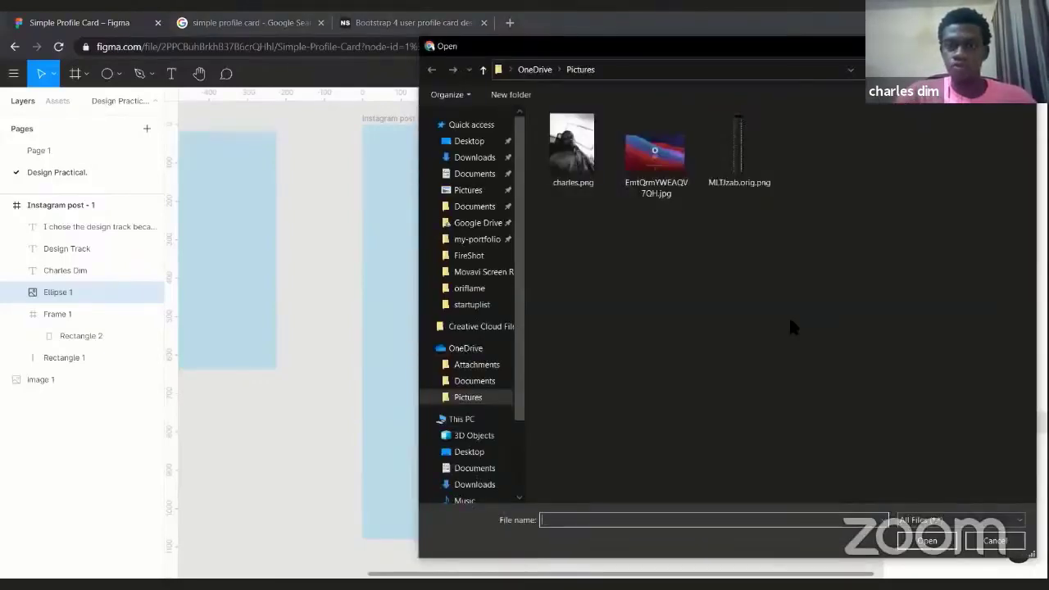
double_click(566, 153)
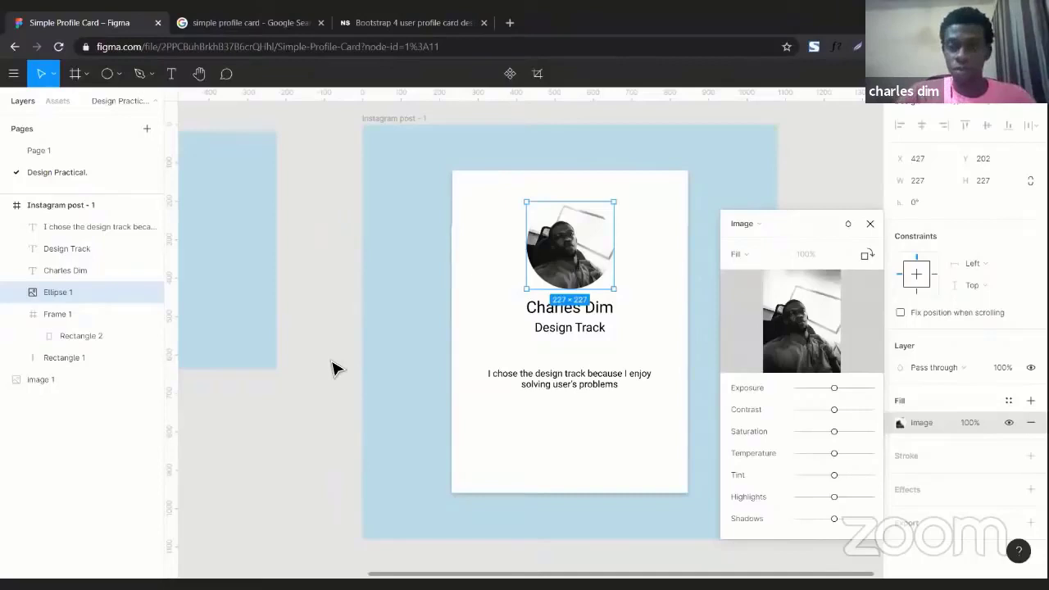
click(871, 224)
scroll(353, 254, left, 4)
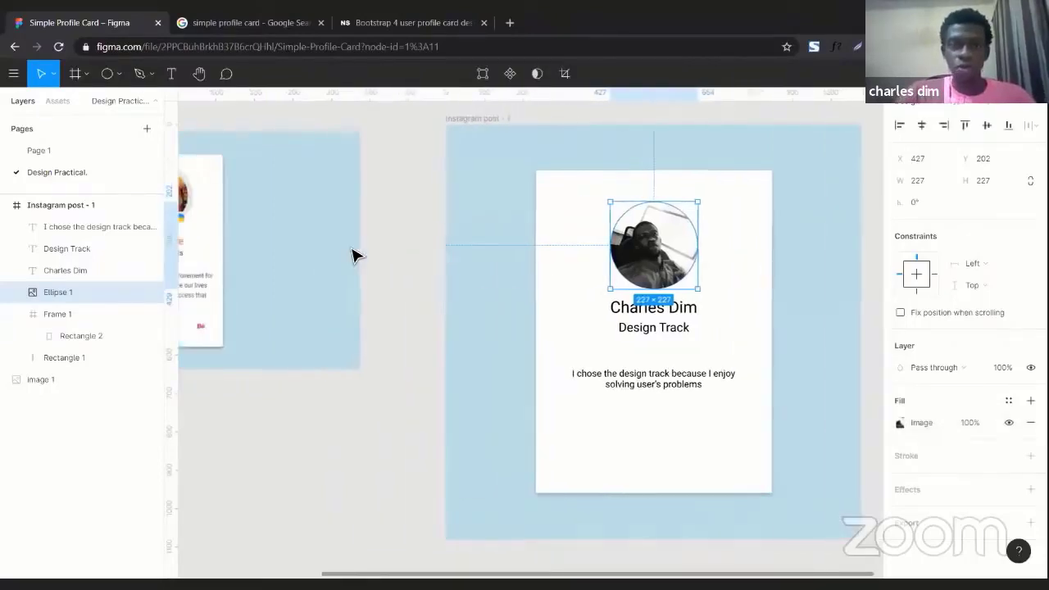
scroll(353, 254, left, 5)
scroll(355, 262, right, 8)
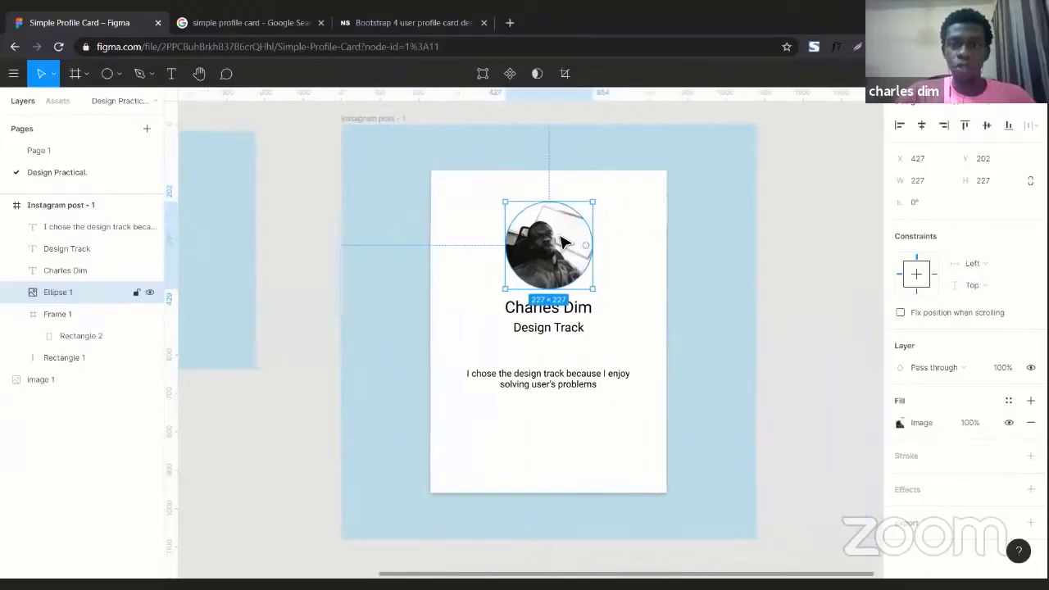
scroll(323, 281, left, 3)
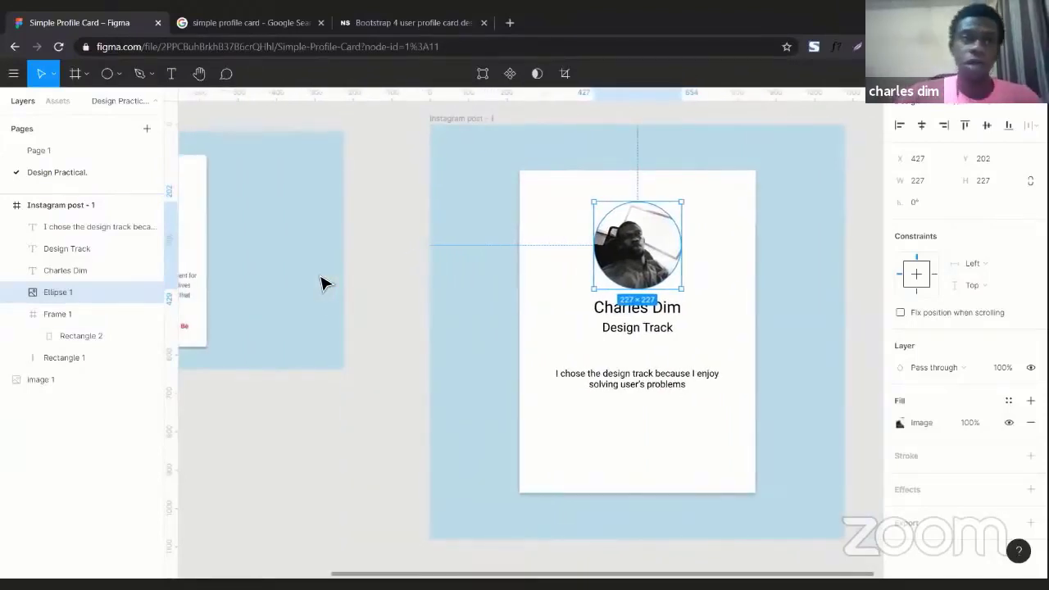
scroll(391, 273, left, 4)
scroll(304, 246, left, 4)
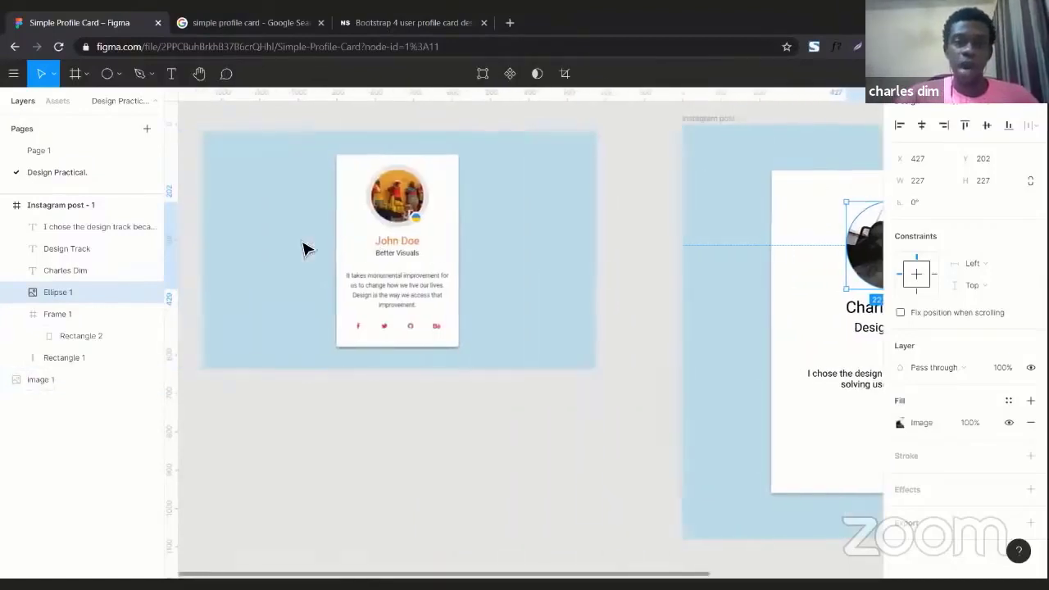
scroll(601, 275, right, 10)
right_click(594, 273)
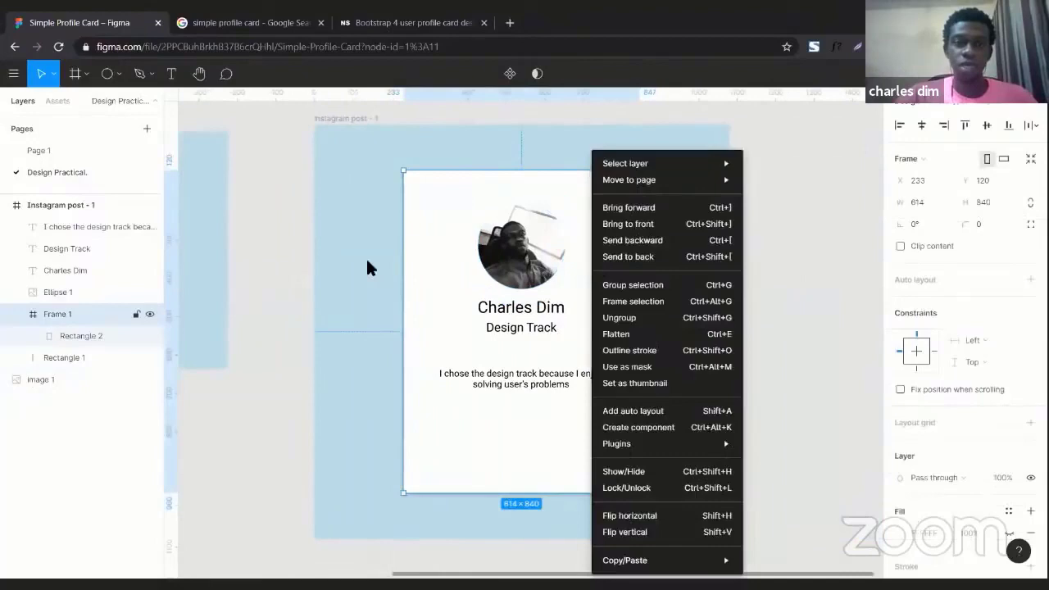
click(369, 271)
scroll(370, 271, left, 7)
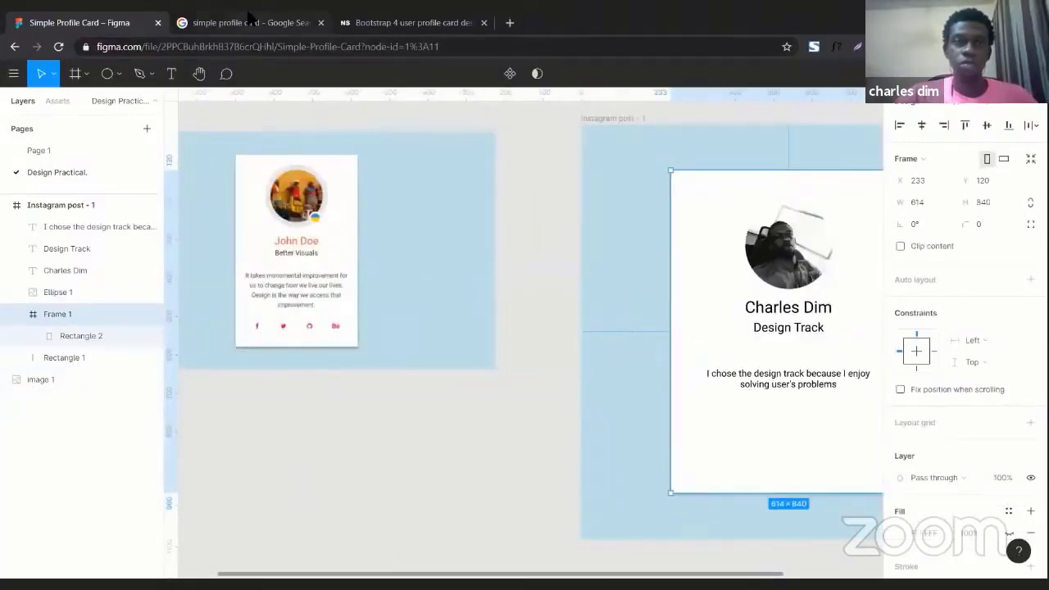
Copy the purple 'Profile Card Design - Css3 Transition' image from the Google Images results
click(250, 19)
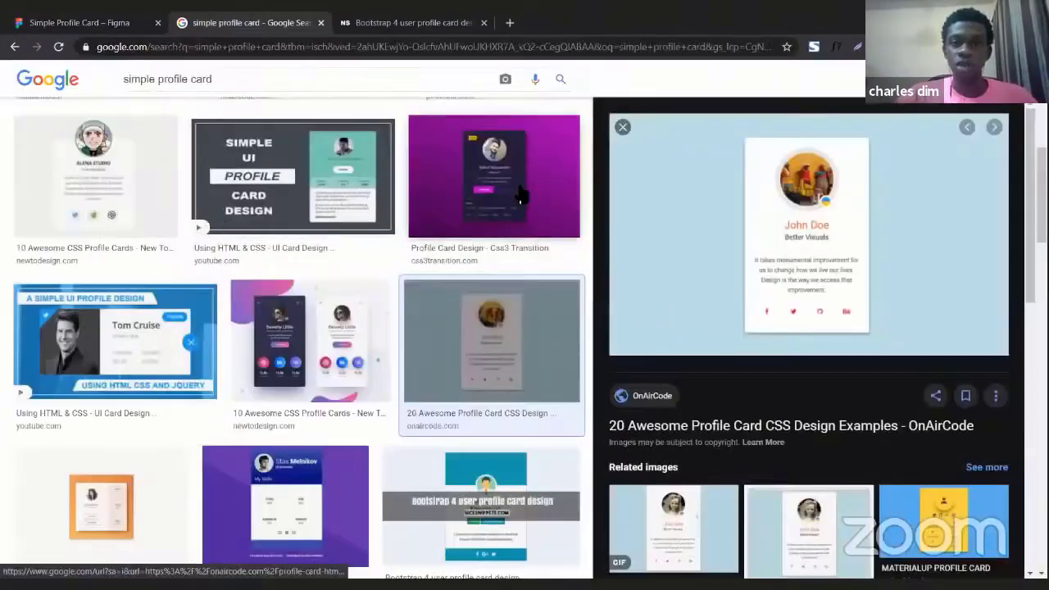
click(461, 193)
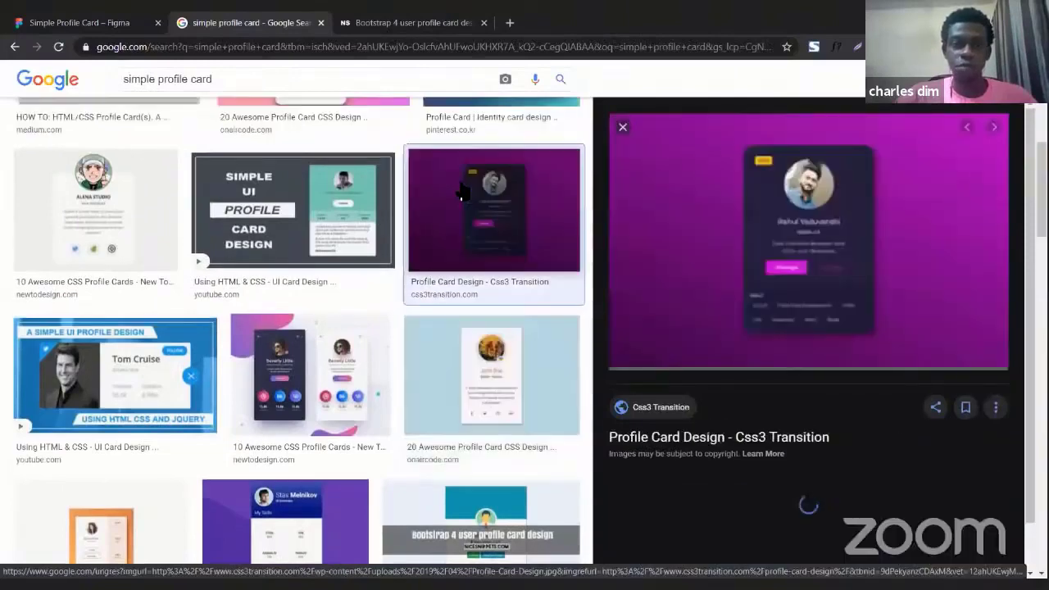
right_click(824, 224)
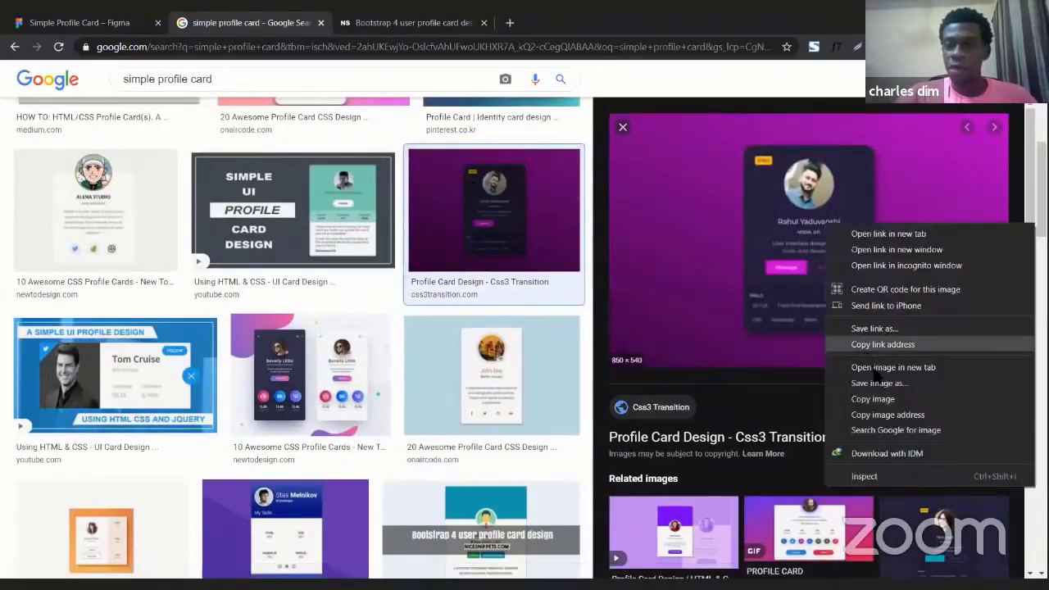
click(876, 399)
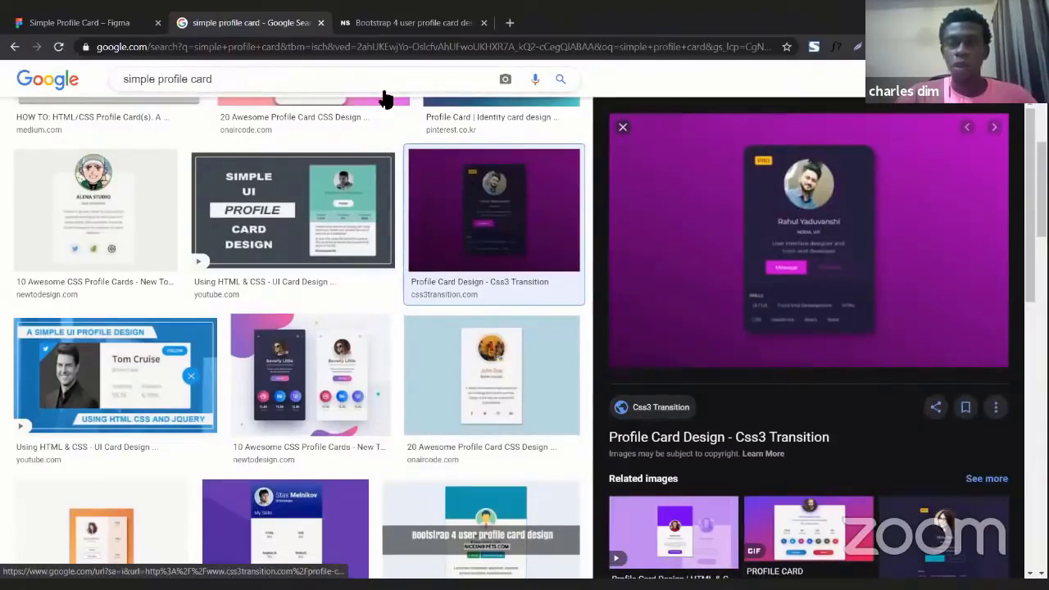
Paste the copied purple profile-card image into the Ellipse 1 circle's fill
click(35, 16)
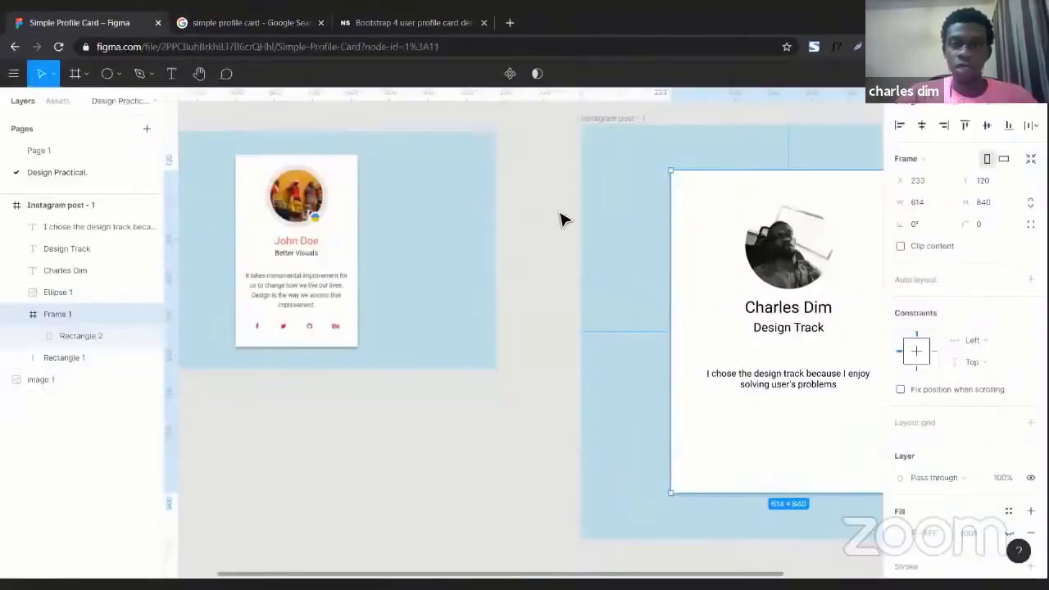
scroll(562, 218, right, 5)
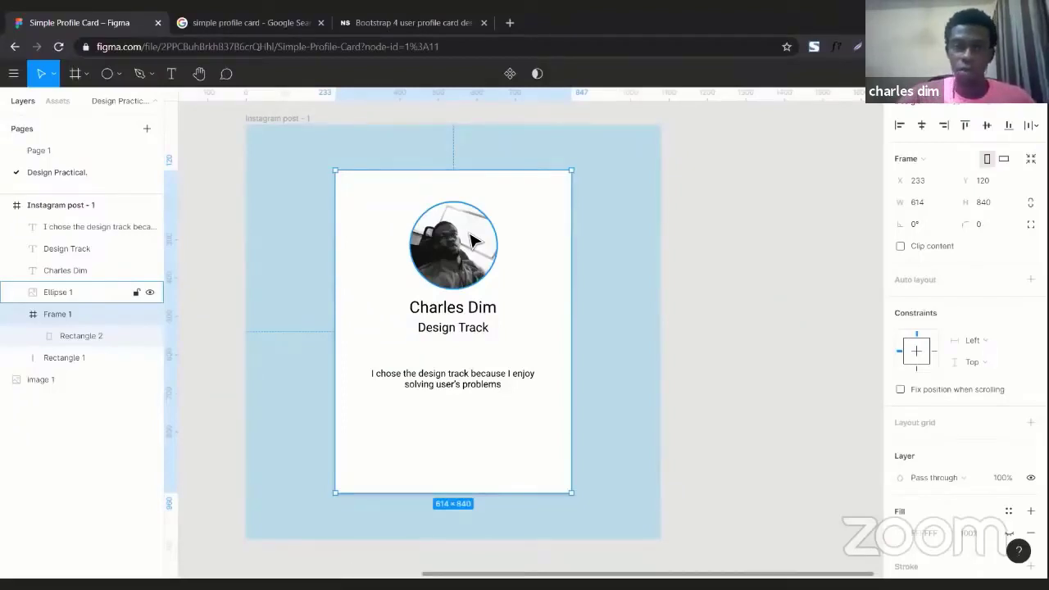
click(474, 240)
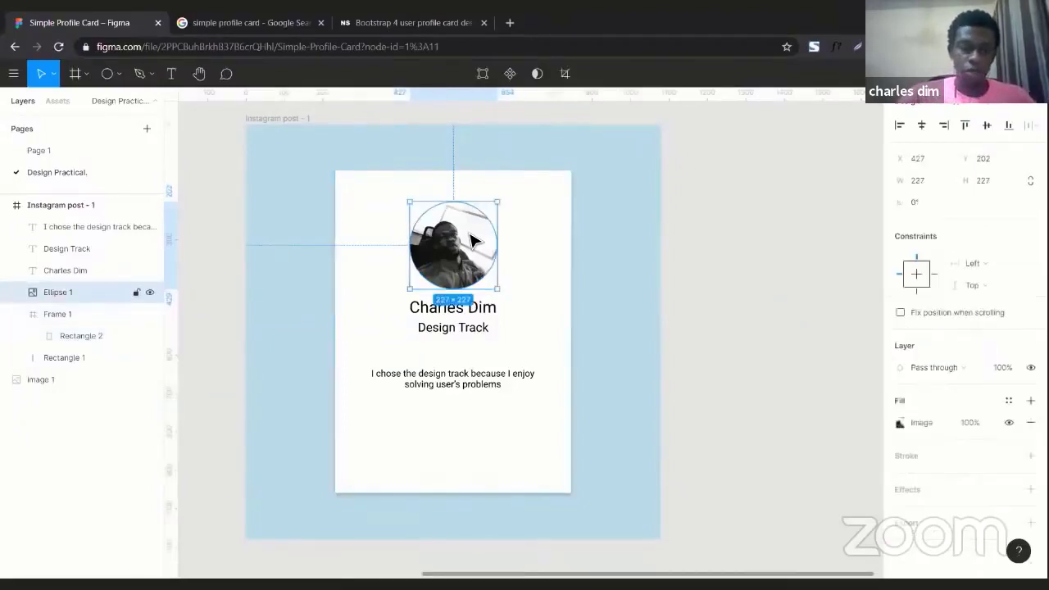
key(ctrl+v)
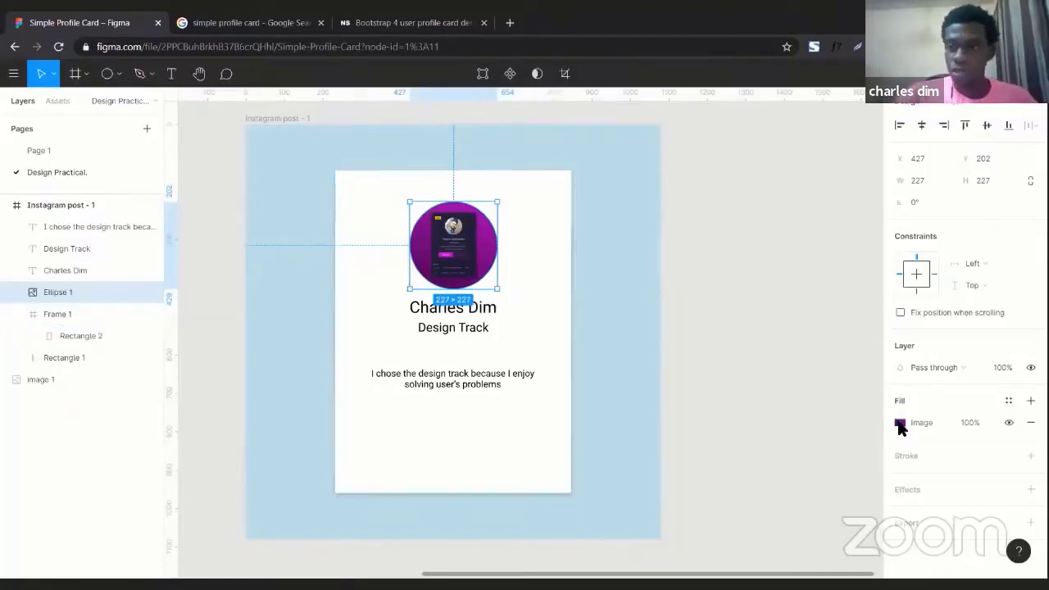
Replace the circle's purple image with the black-and-white portrait photo file
click(900, 424)
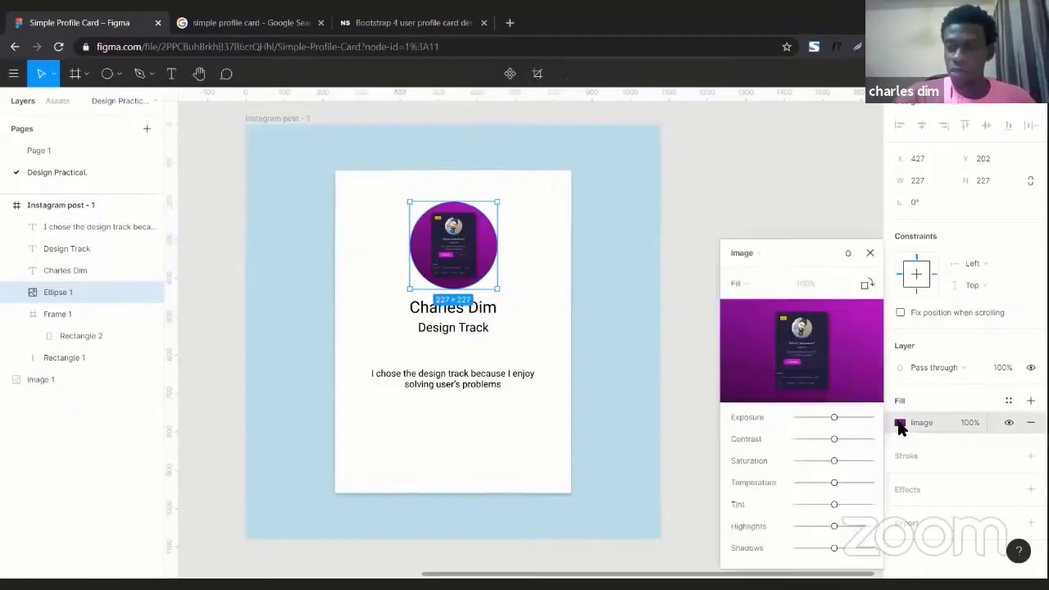
mouse_move(803, 351)
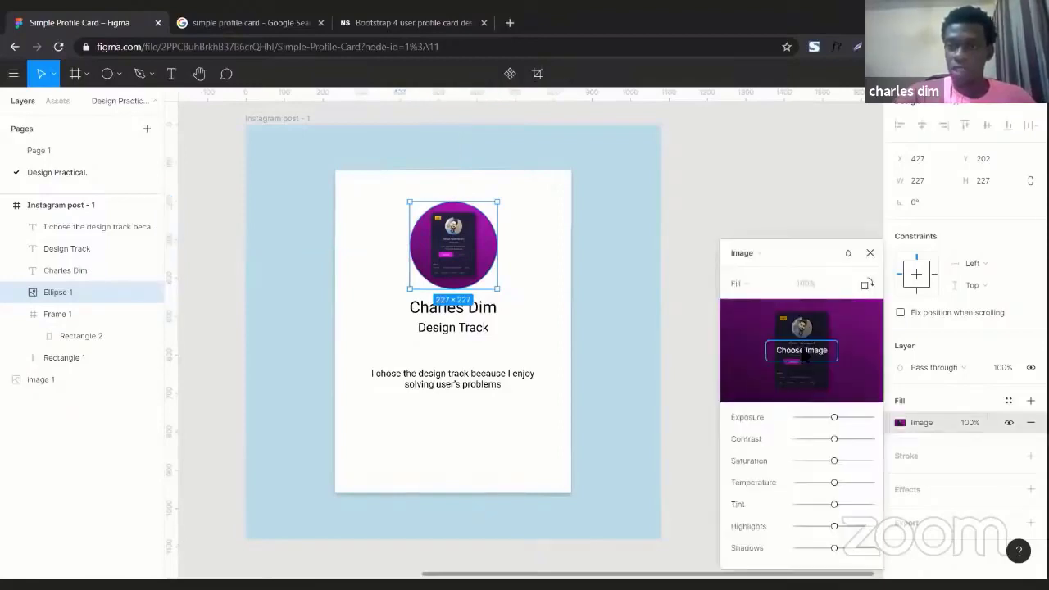
click(803, 351)
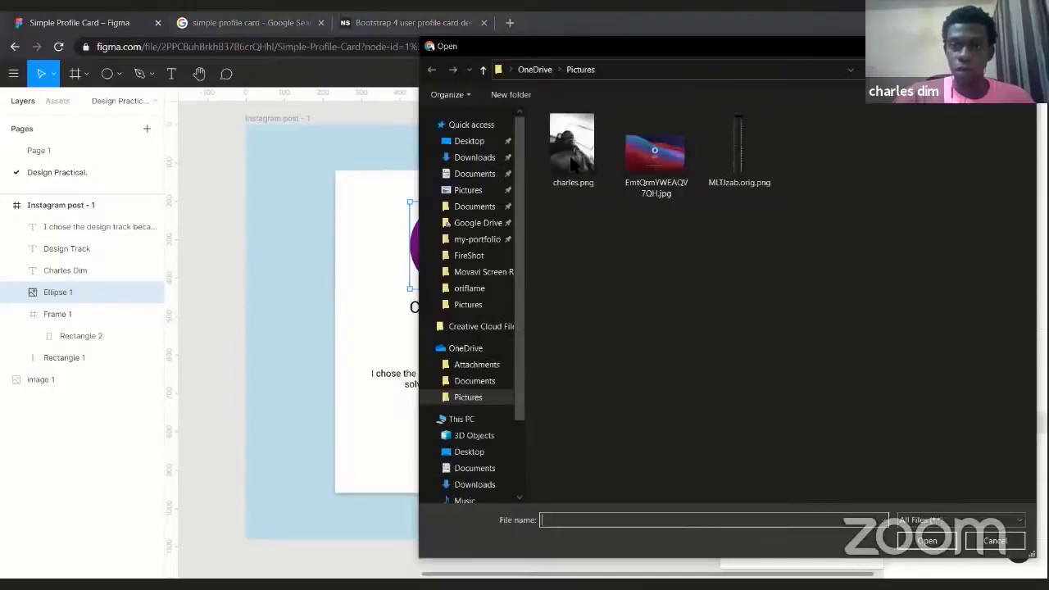
click(572, 161)
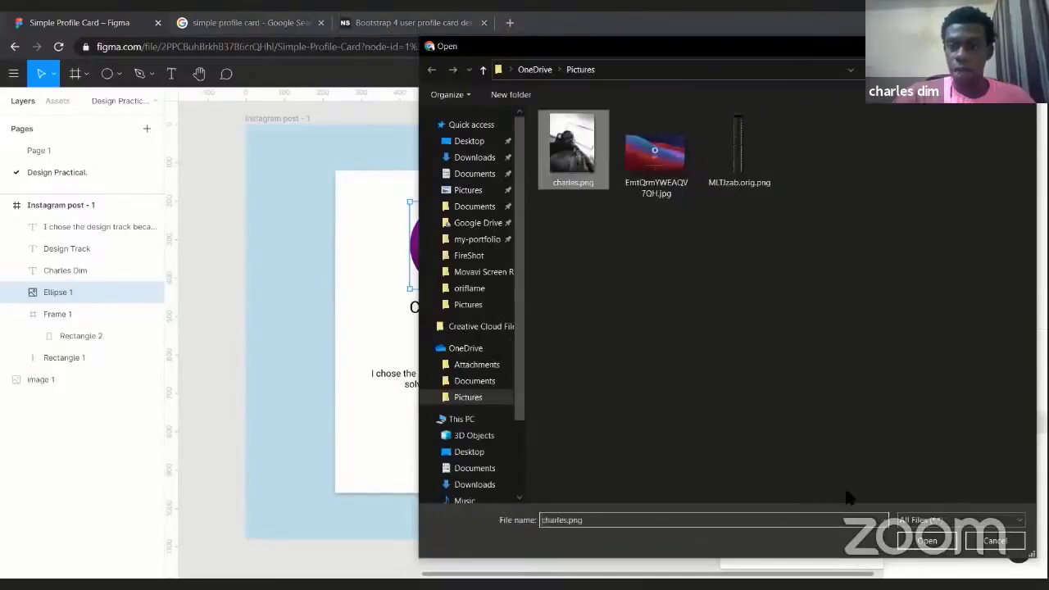
click(918, 545)
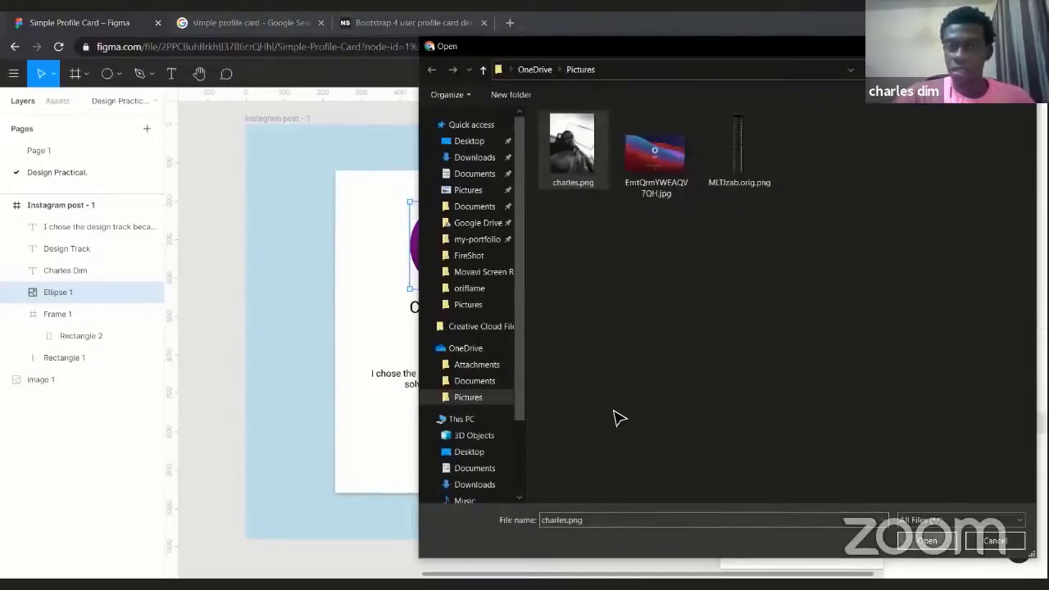
scroll(737, 254, right, 2)
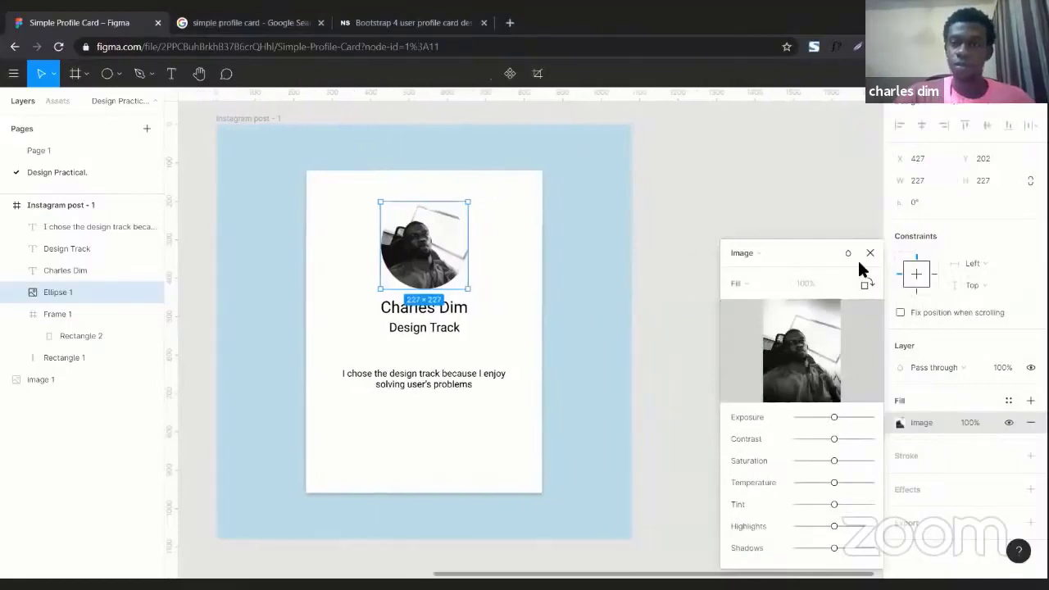
key(Escape)
scroll(655, 250, left, 6)
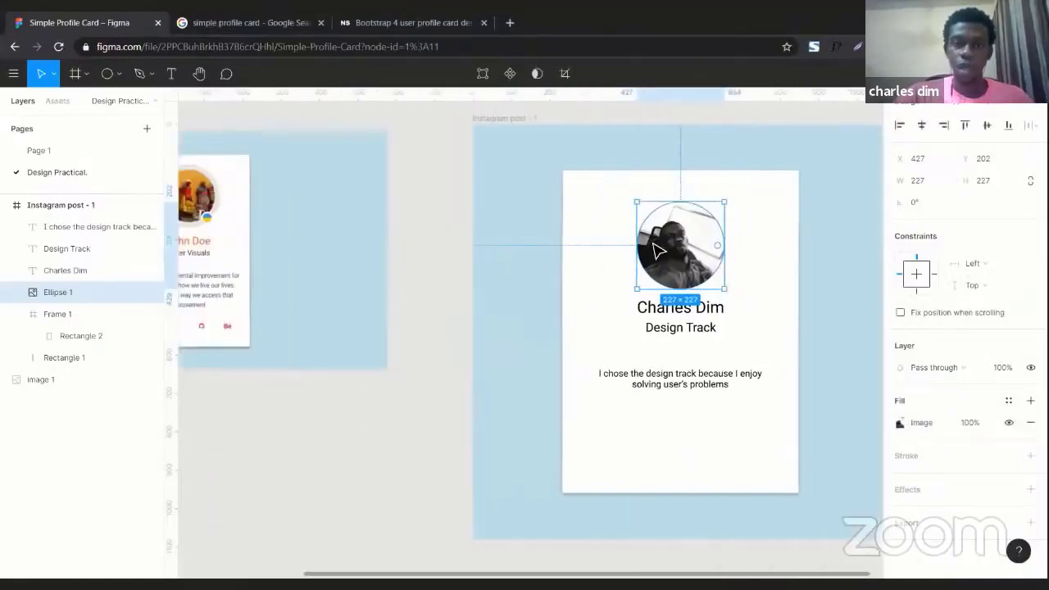
scroll(656, 250, left, 1)
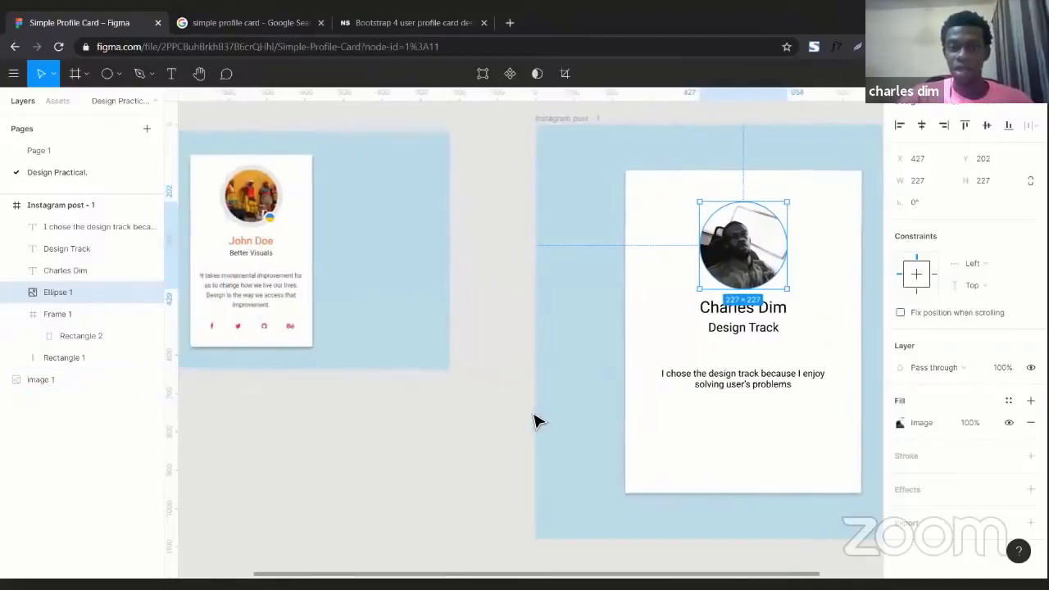
scroll(534, 421, right, 5)
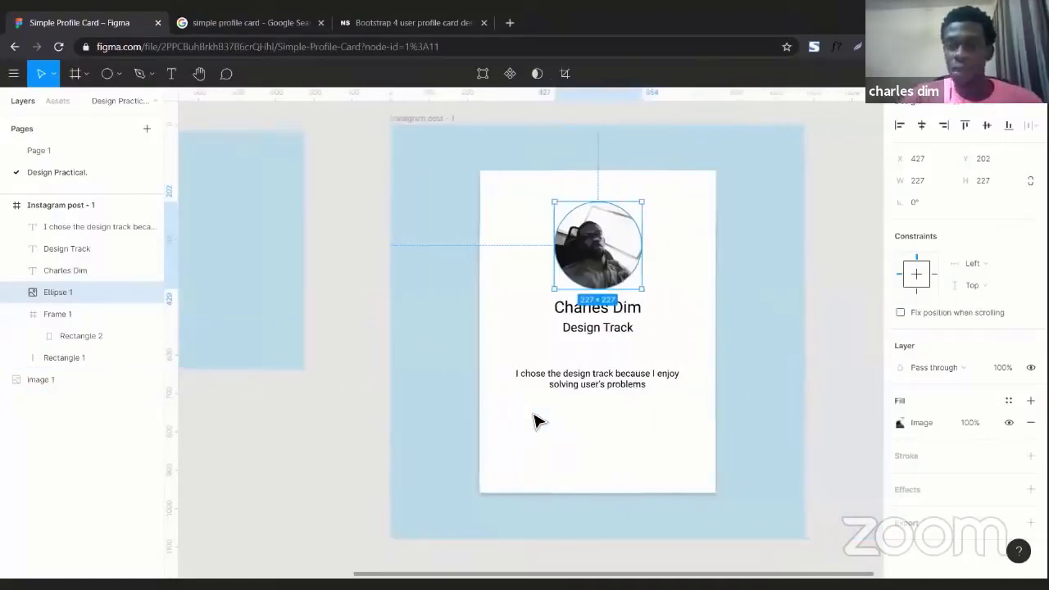
Select the square Instagram post frame behind the white card
click(720, 349)
scroll(522, 321, left, 4)
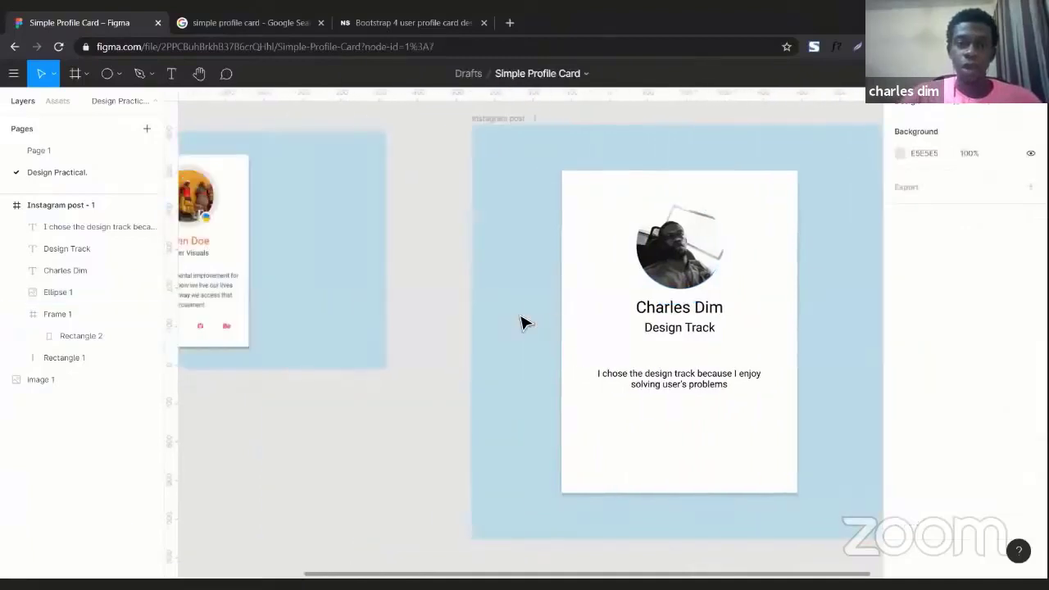
scroll(522, 321, right, 2)
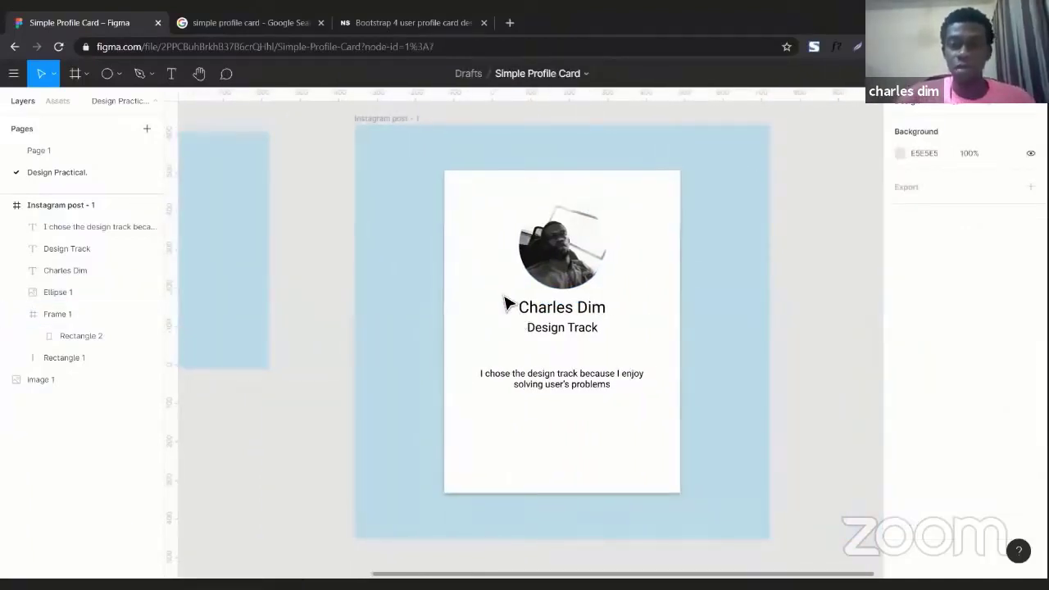
click(498, 285)
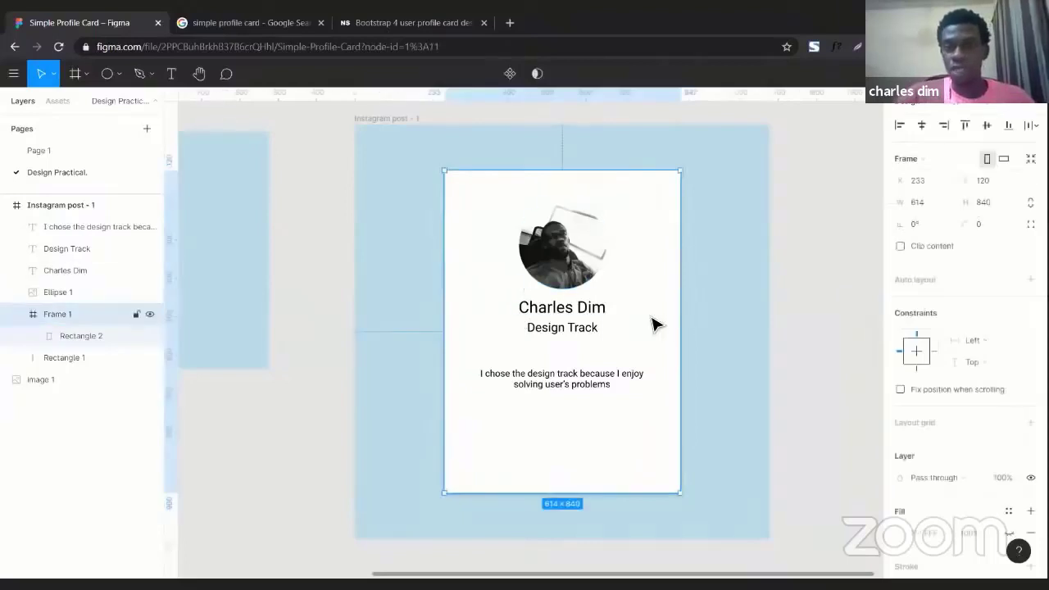
click(695, 348)
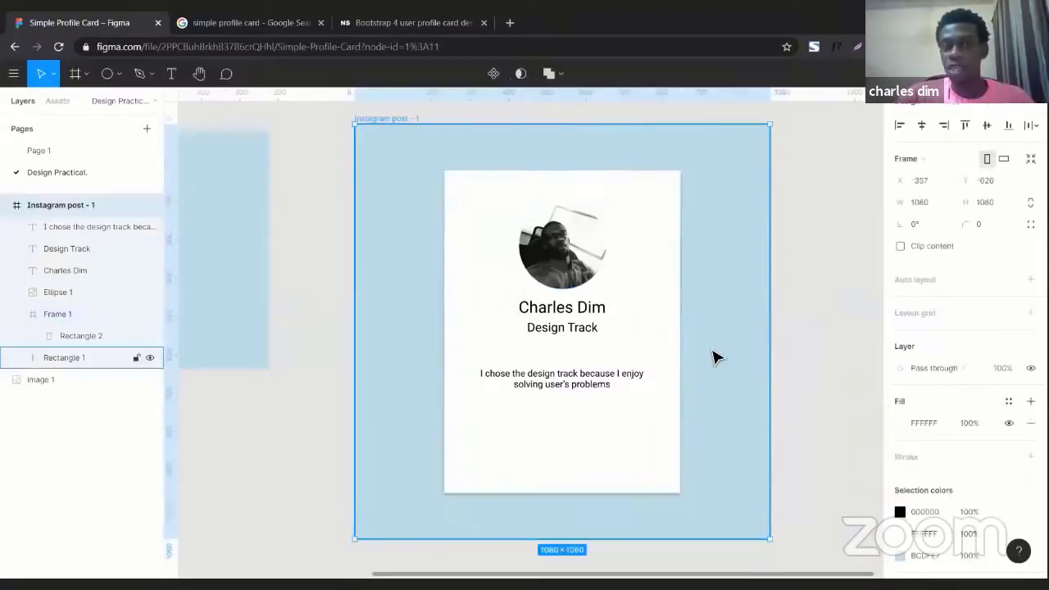
Change the frame's pale blue BCDFE7 fill to light green BCE7BE
scroll(862, 445, down, 3)
scroll(922, 448, down, 3)
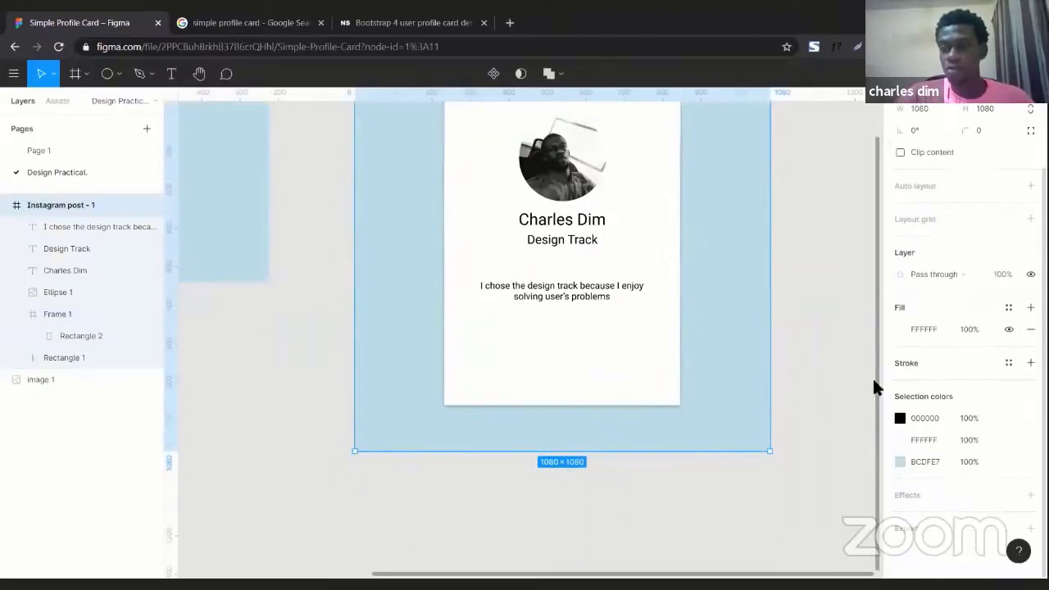
scroll(865, 381, up, 2)
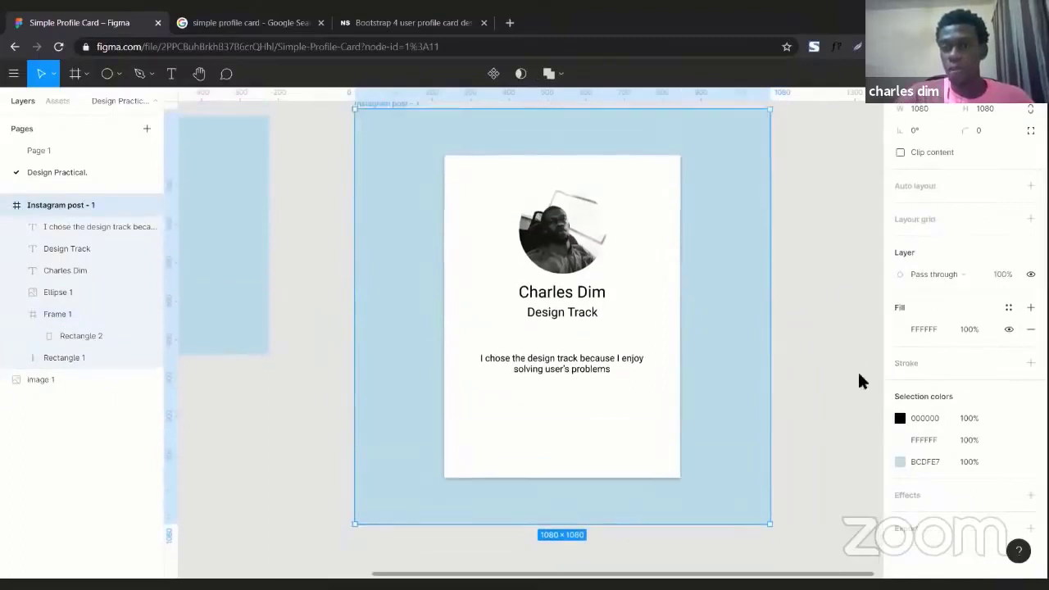
click(899, 462)
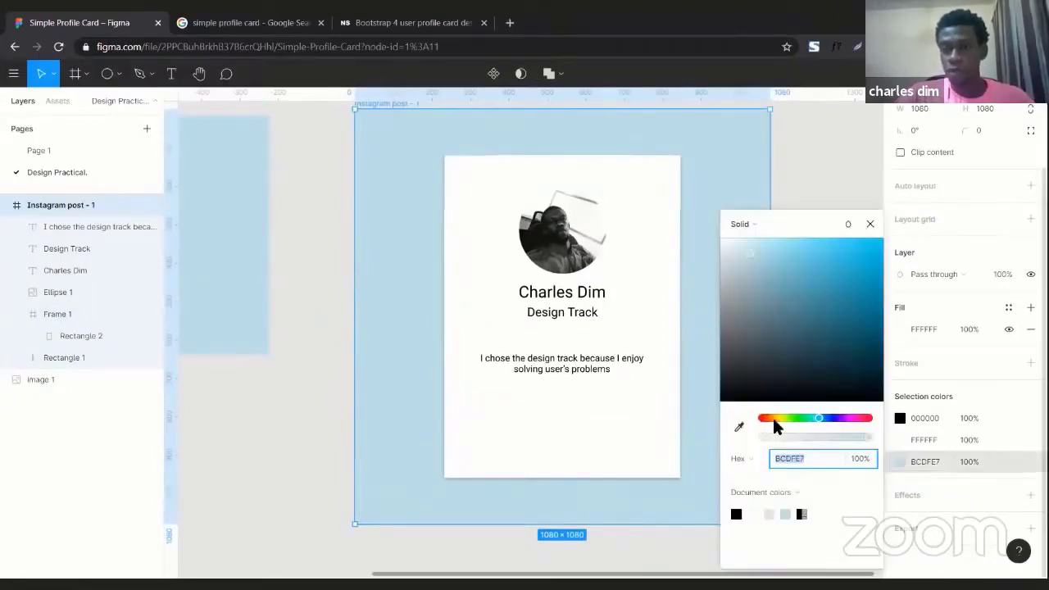
click(796, 417)
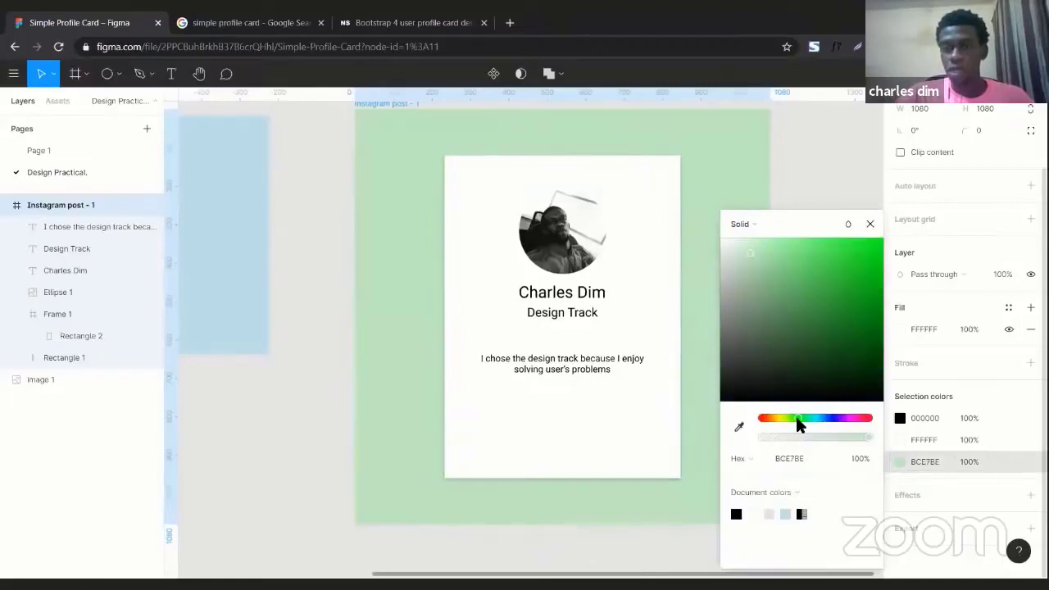
scroll(574, 428, right, 5)
click(572, 428)
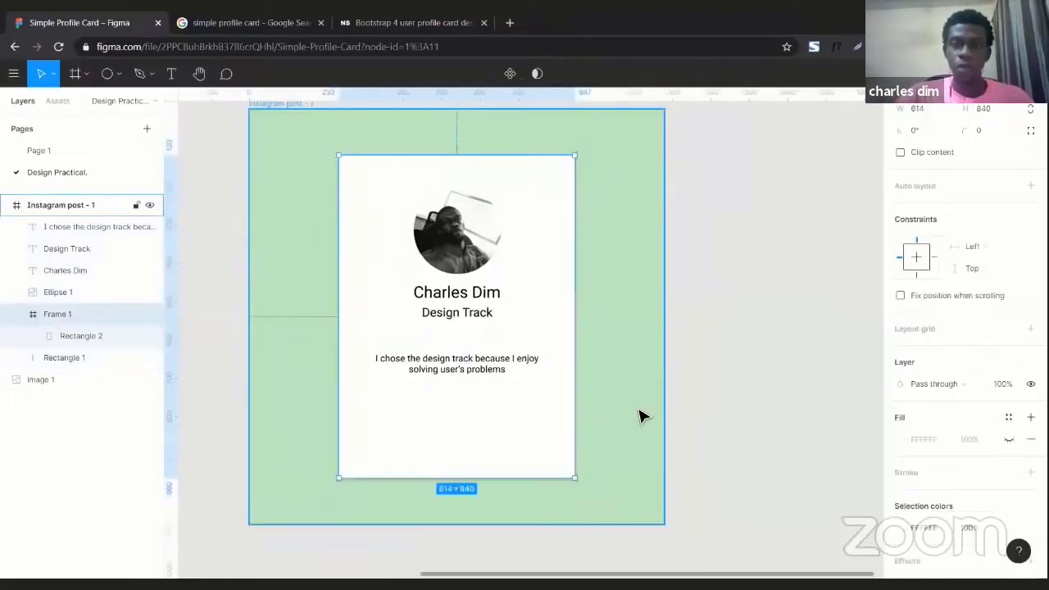
click(708, 422)
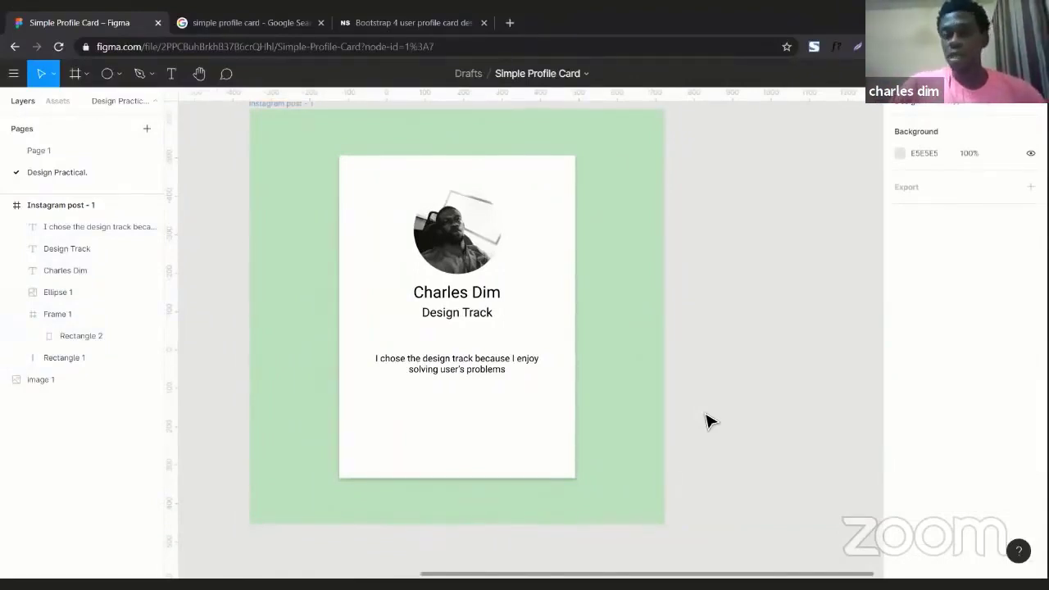
Change the name text under the photo from its current weight to Bold
scroll(710, 421, left, 5)
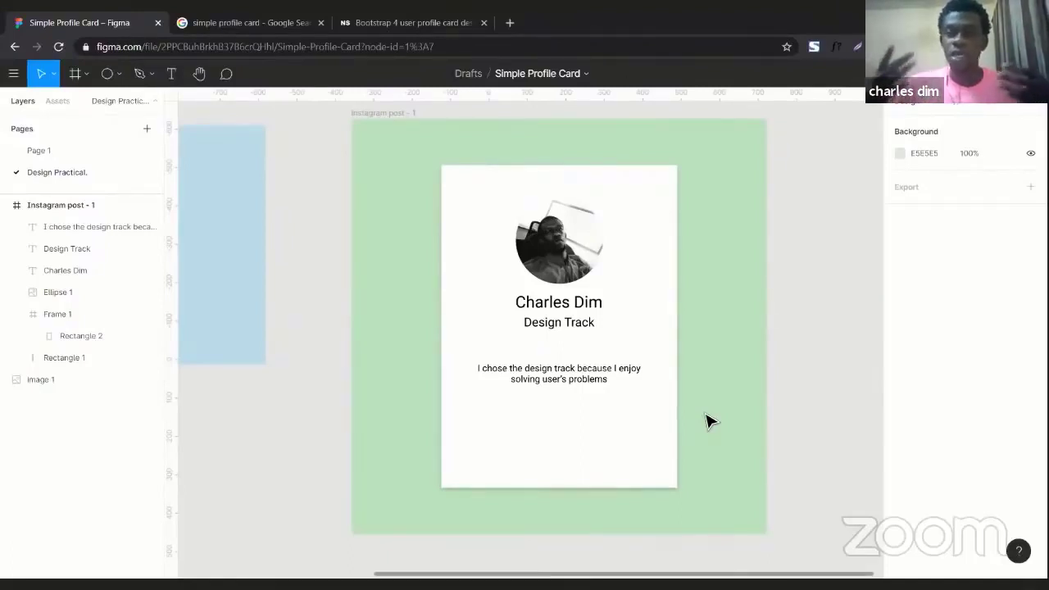
click(554, 310)
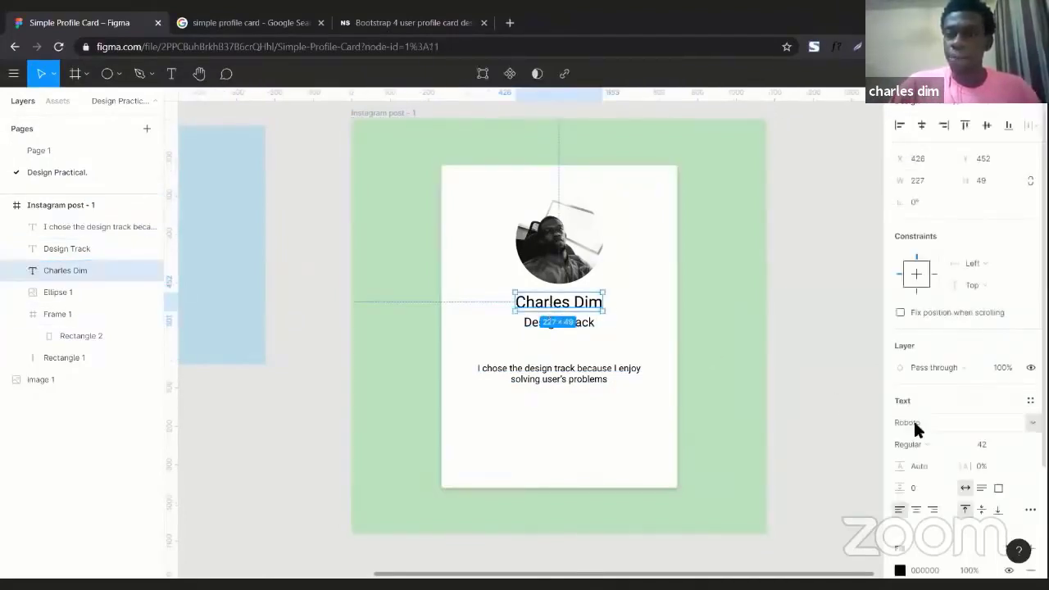
click(961, 447)
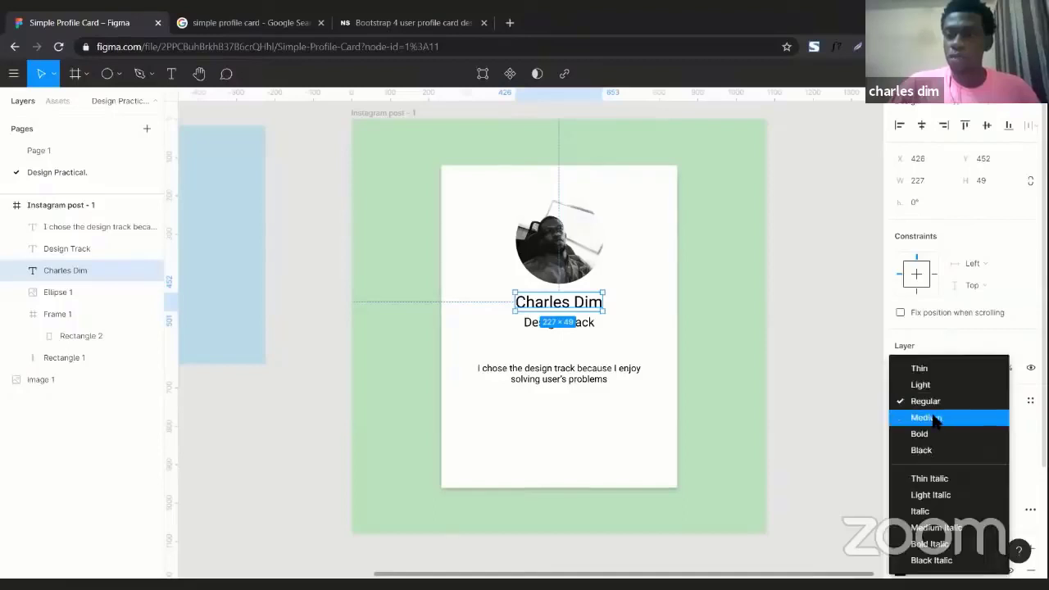
click(933, 415)
click(925, 444)
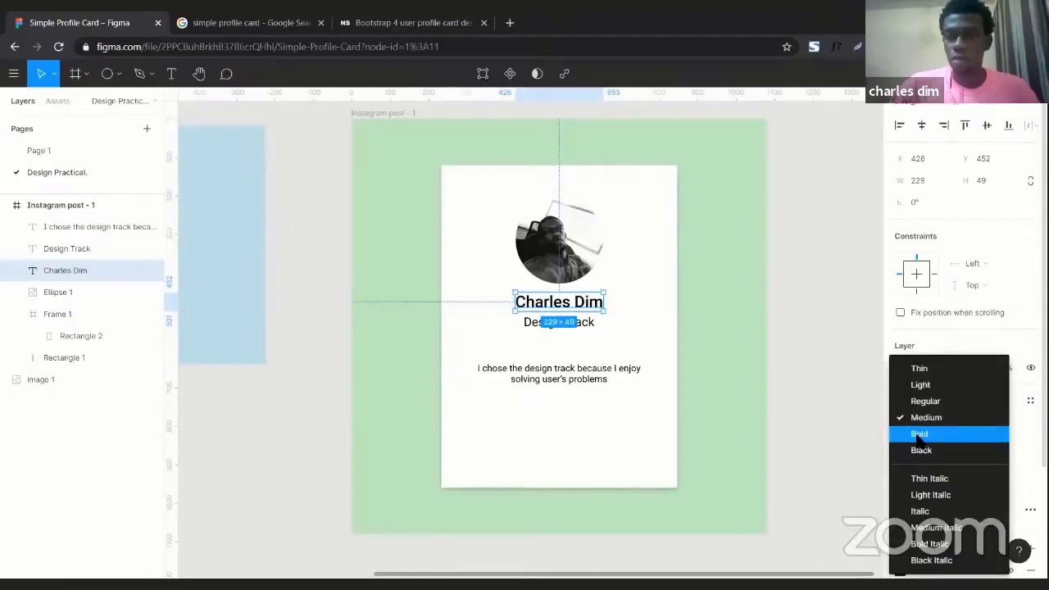
click(920, 437)
key(Escape)
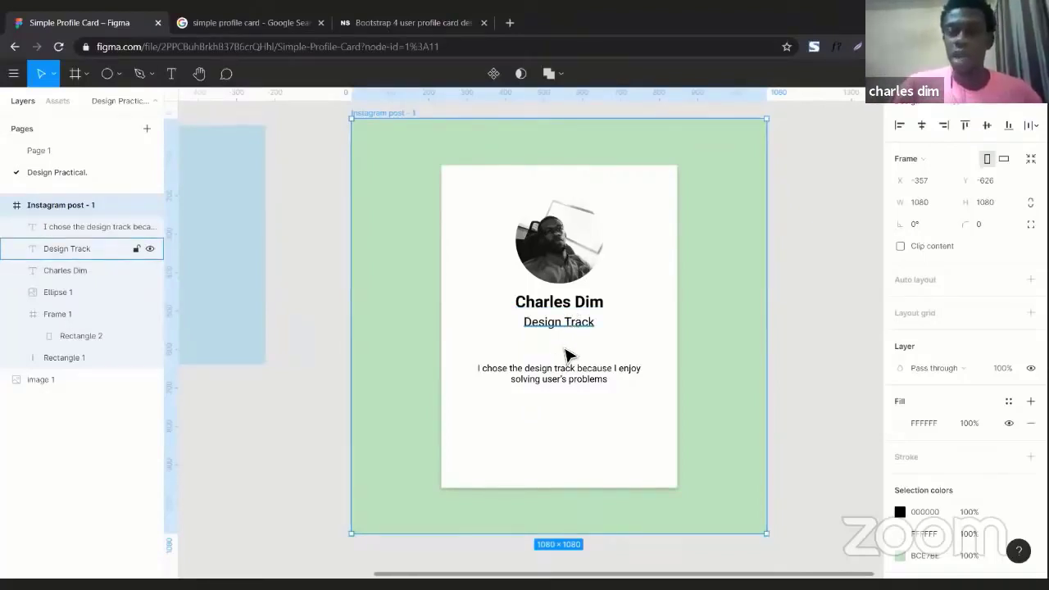
click(566, 380)
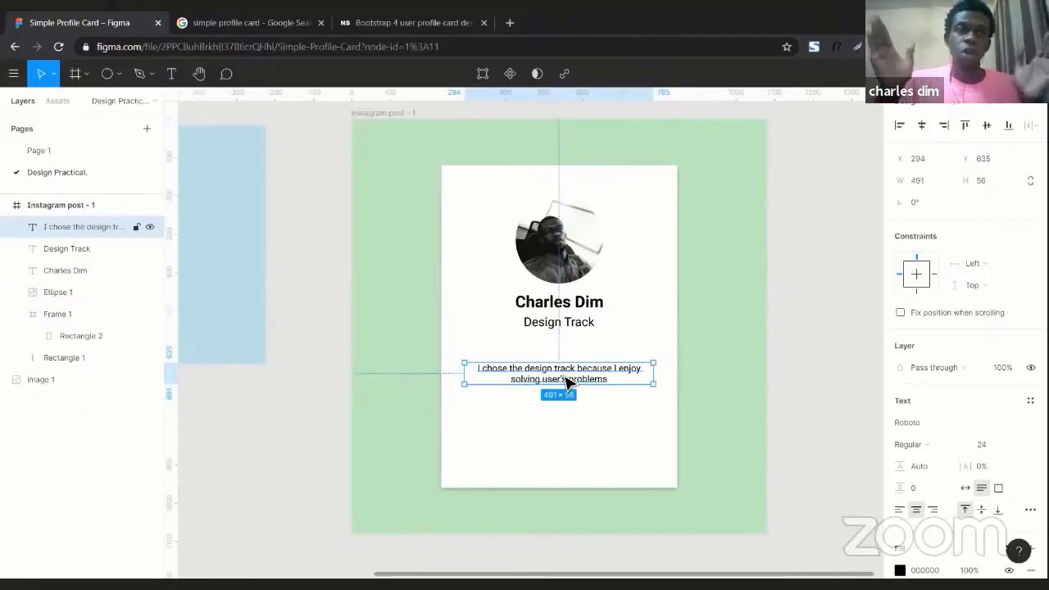
click(222, 17)
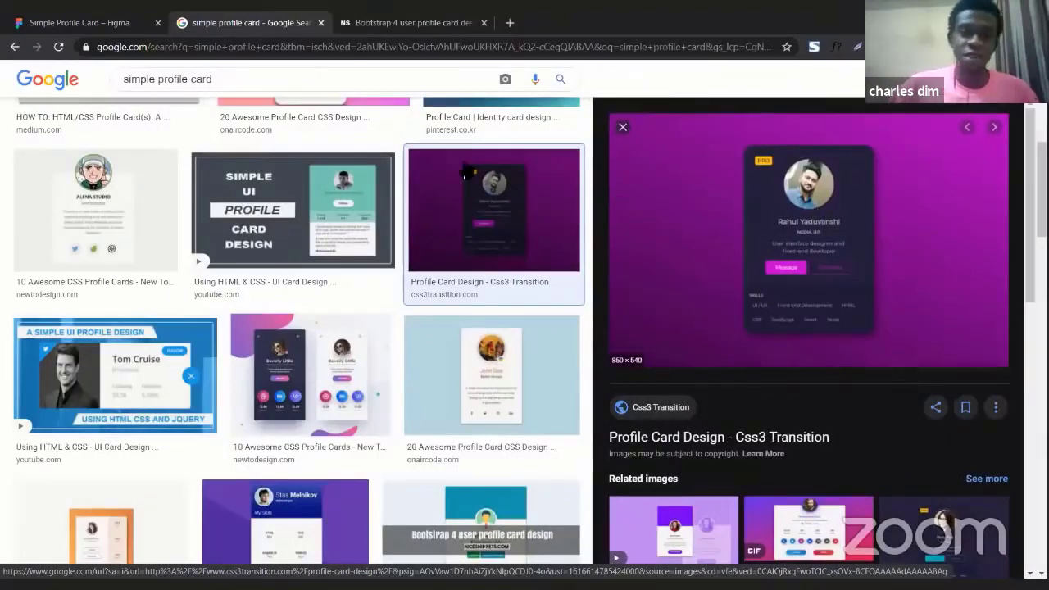
click(86, 18)
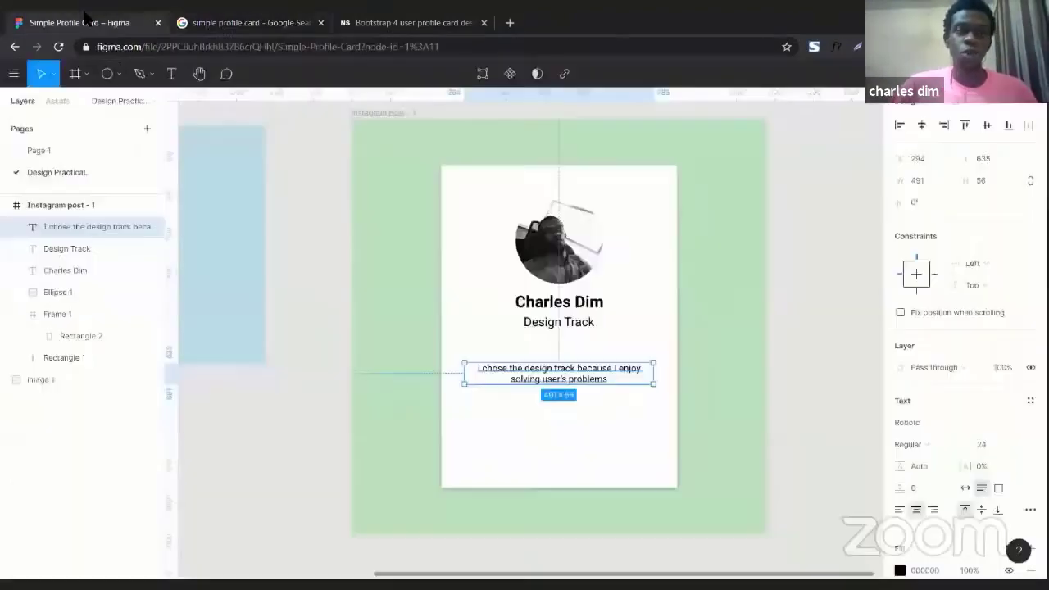
click(336, 307)
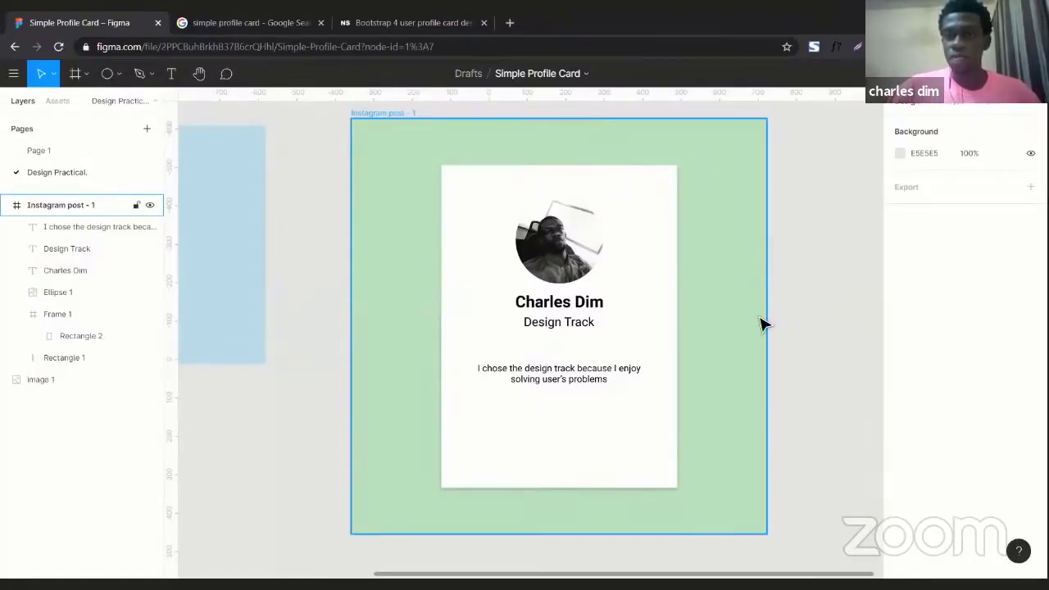
scroll(494, 139, right, 2)
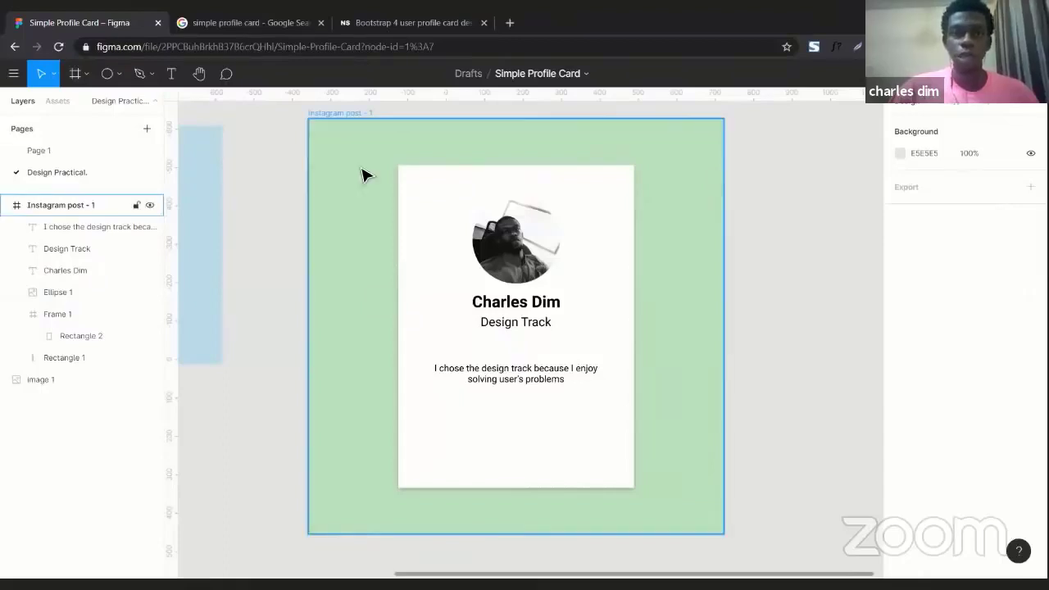
scroll(364, 171, right, 3)
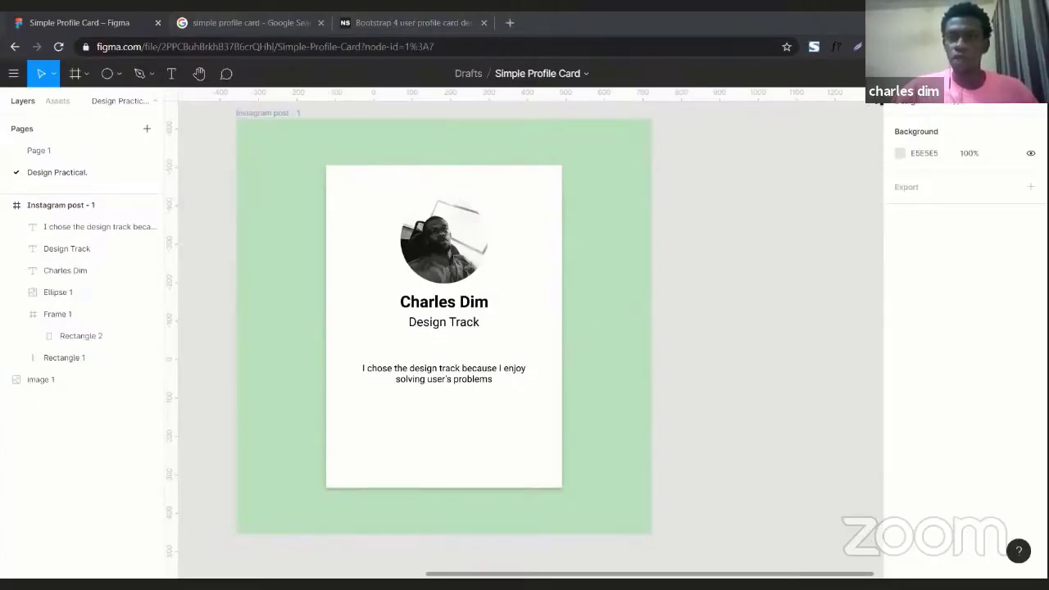
Delete the name, Design Track label and two-line sentence from the card
click(466, 365)
click(456, 325)
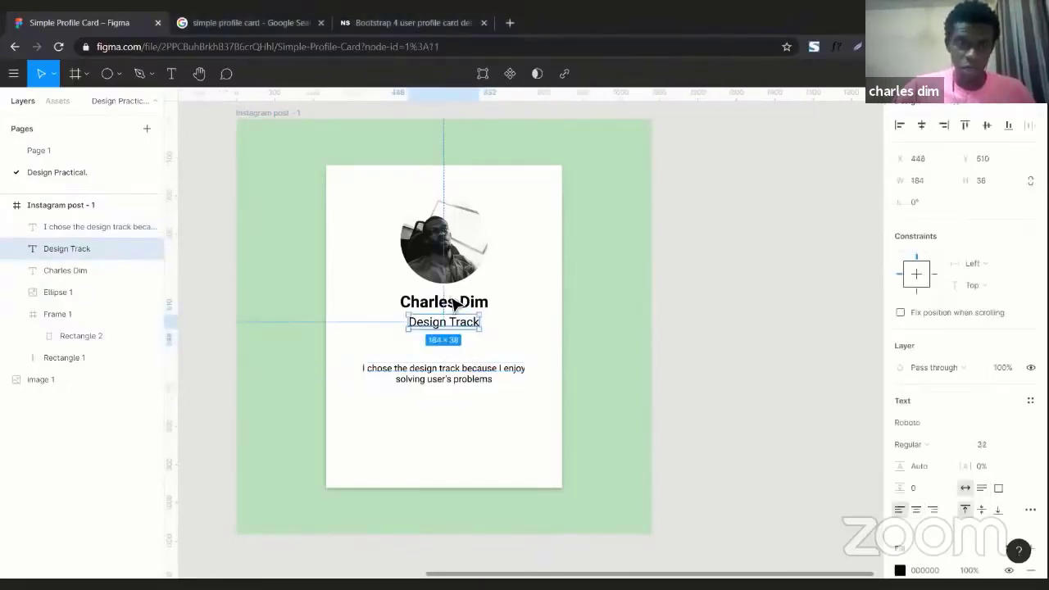
shift+click(465, 304)
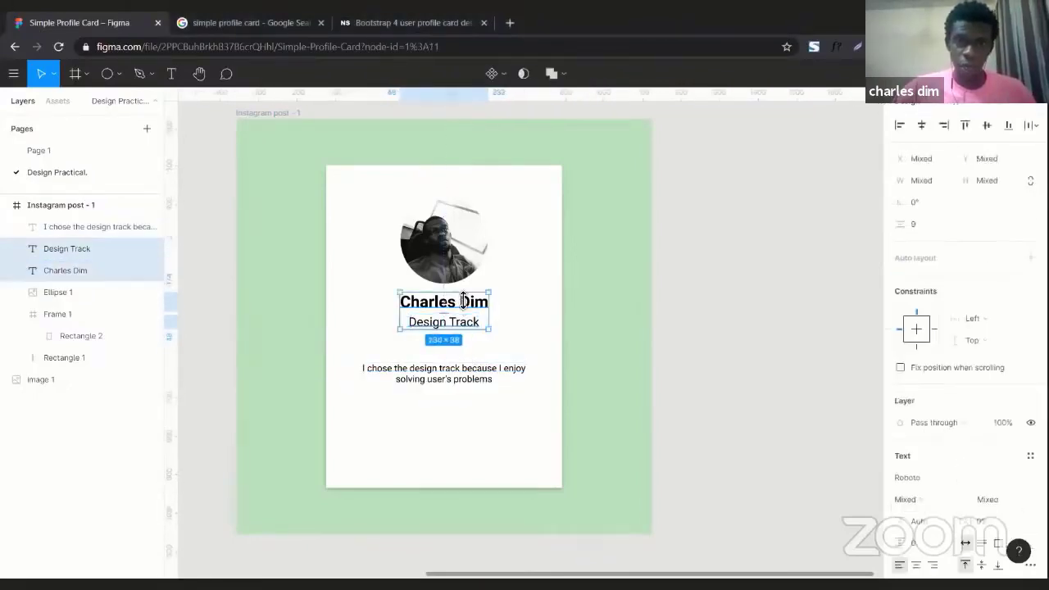
shift+click(470, 392)
key(Delete)
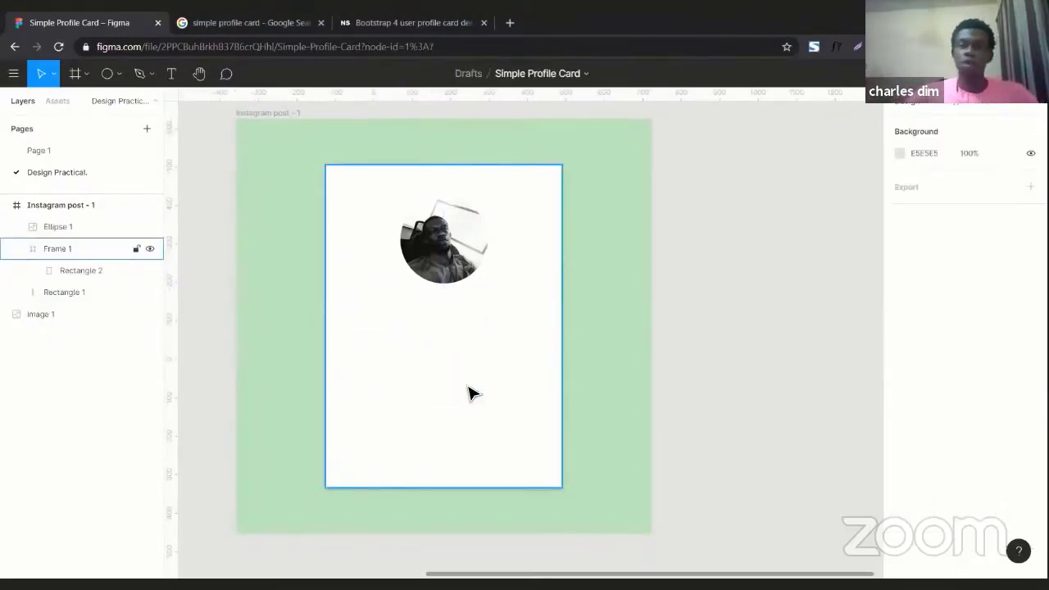
key(Escape)
Start a new empty text box just below the circular photo
click(171, 73)
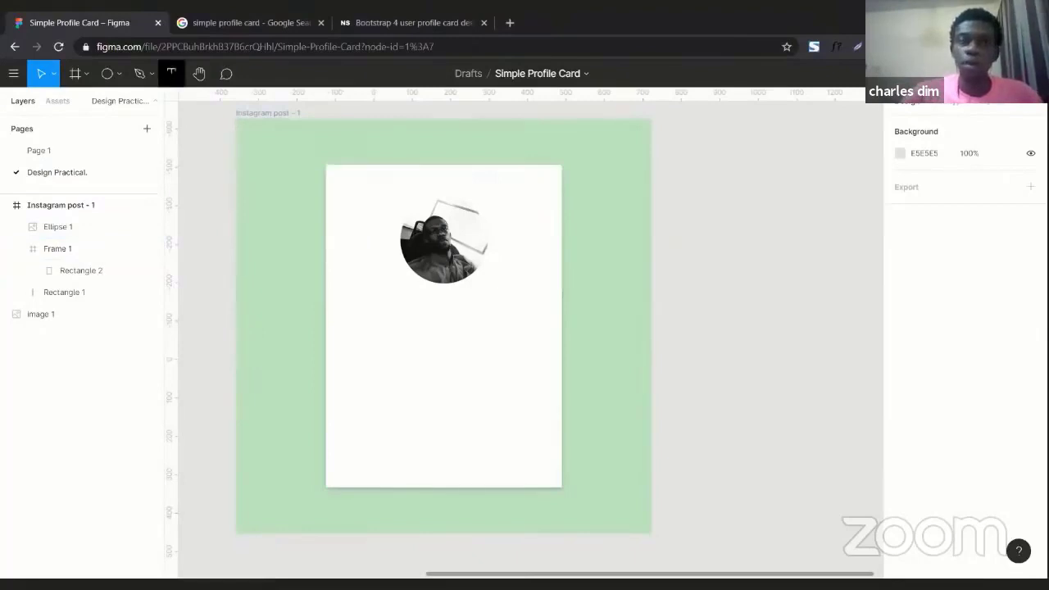
click(172, 73)
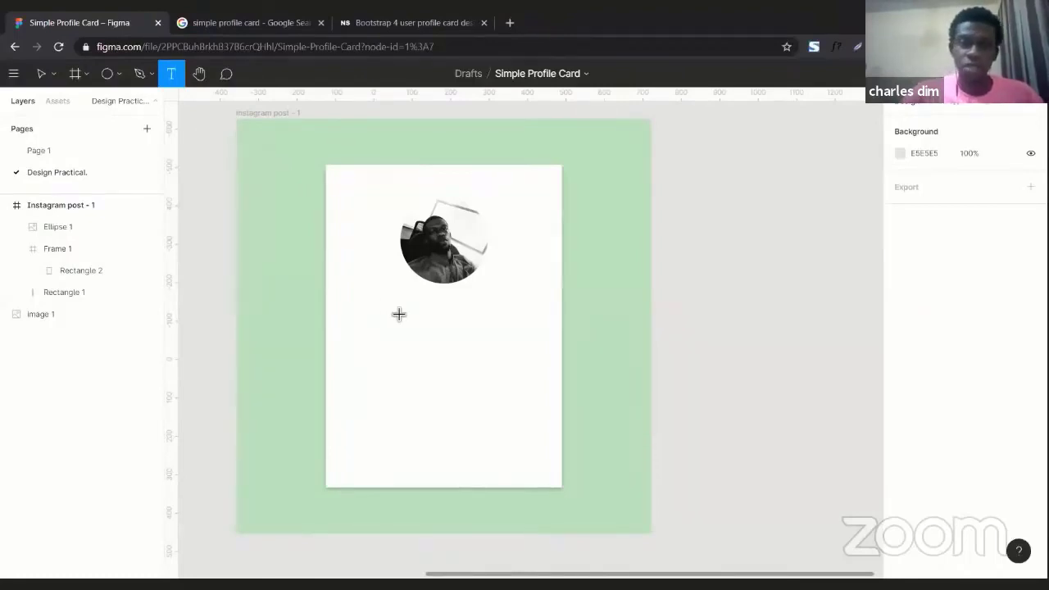
click(400, 314)
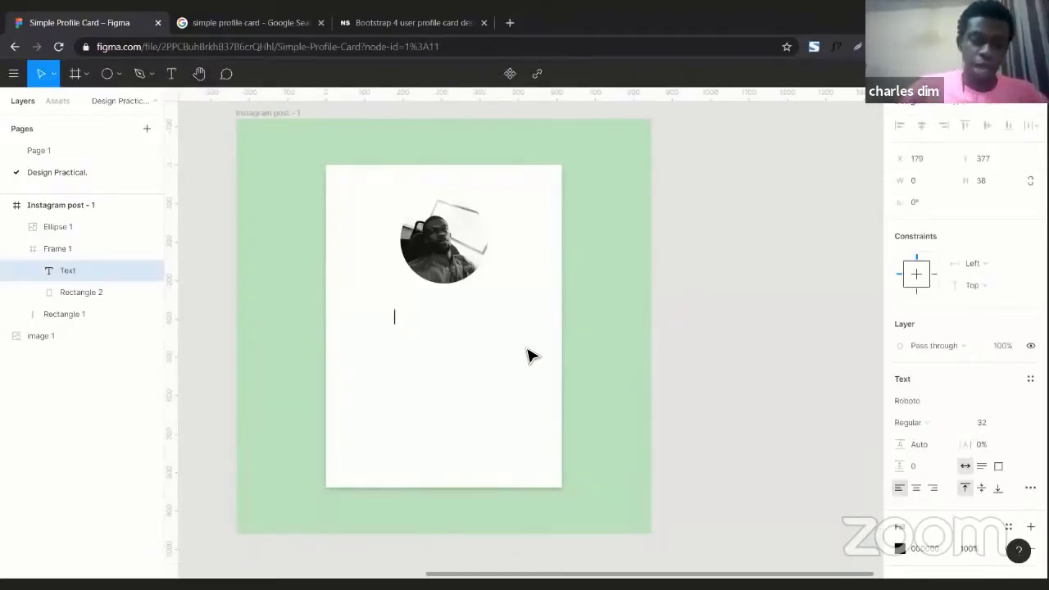
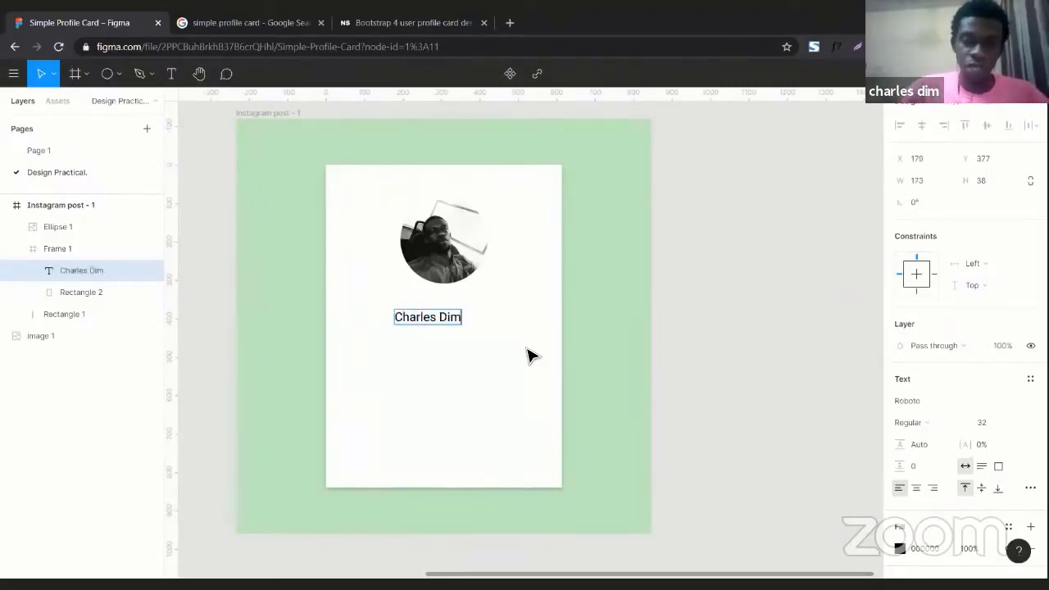
Enter the person's name in the new text box and centre it under the photo
key(Escape)
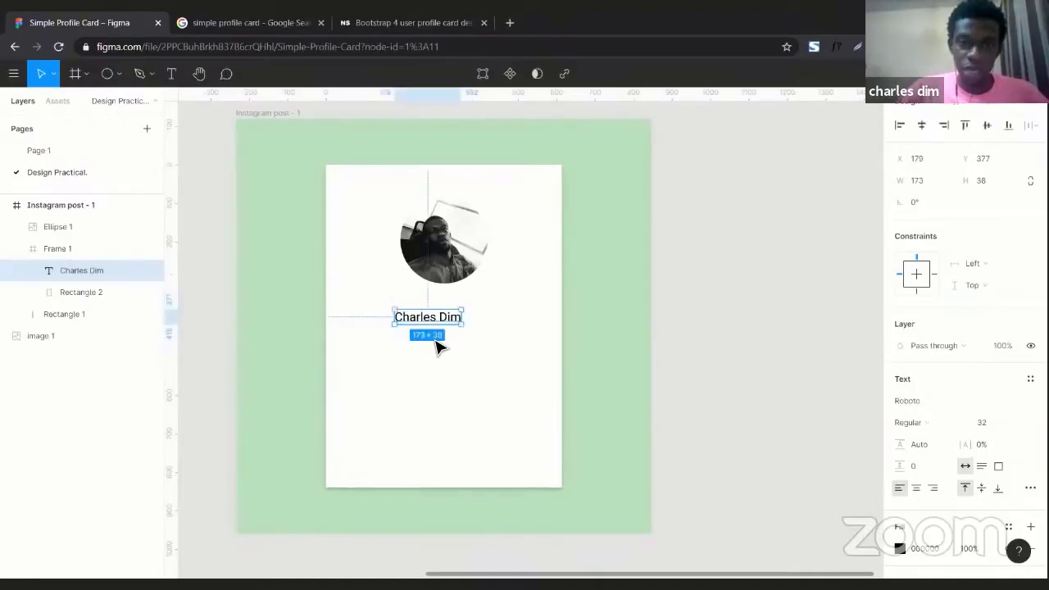
drag(424, 317, 440, 320)
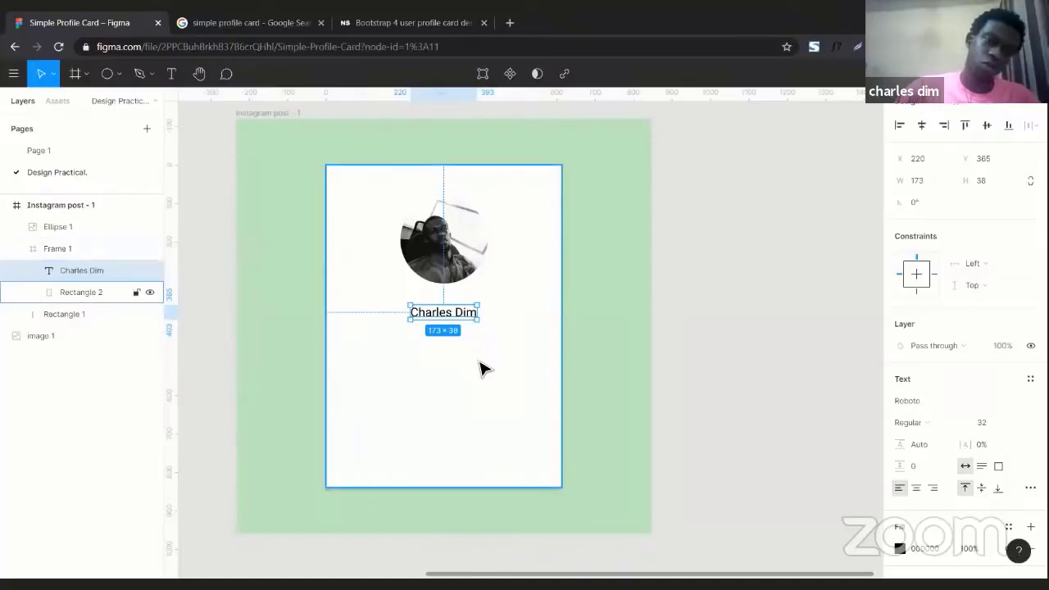
key(ctrl+d)
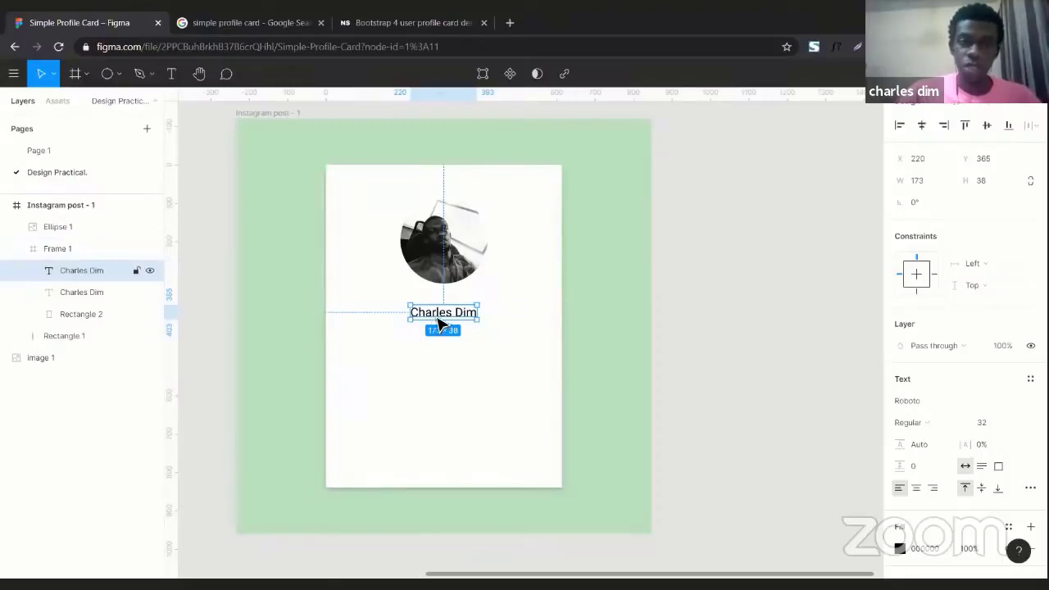
drag(437, 316, 435, 341)
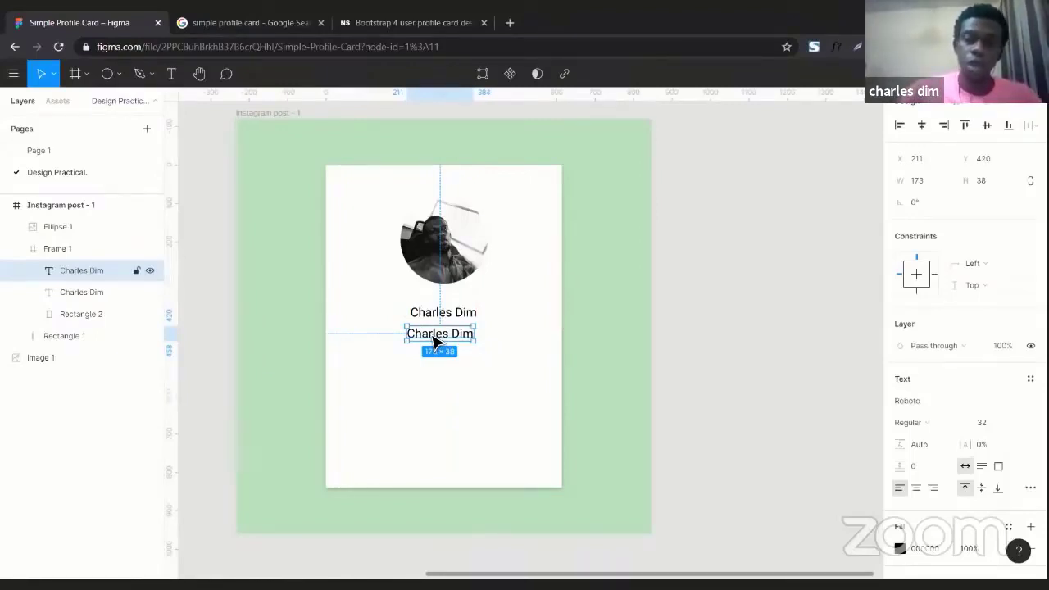
key(Delete)
click(456, 319)
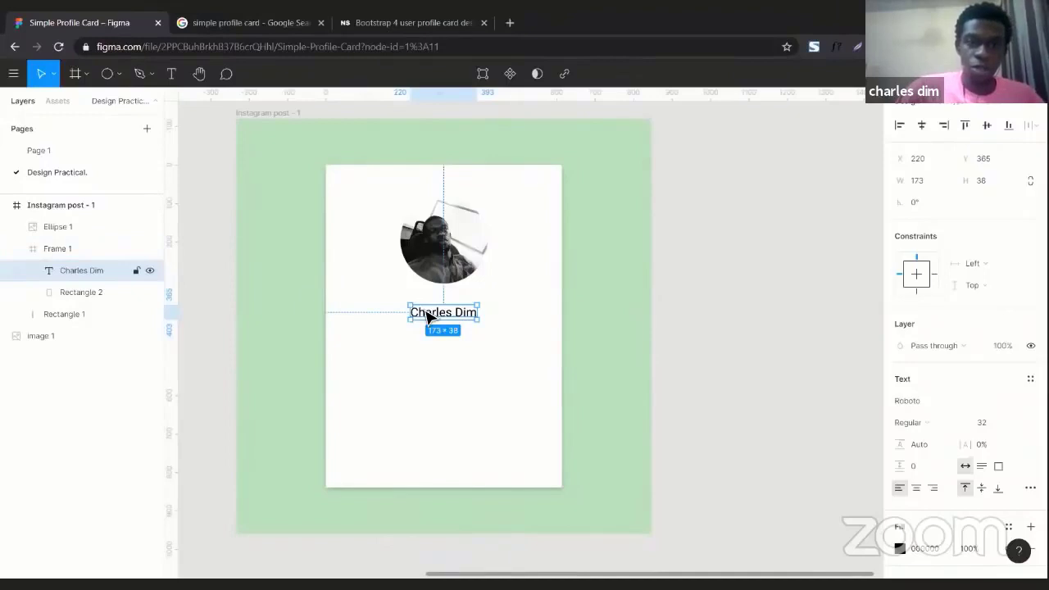
key(ctrl+d)
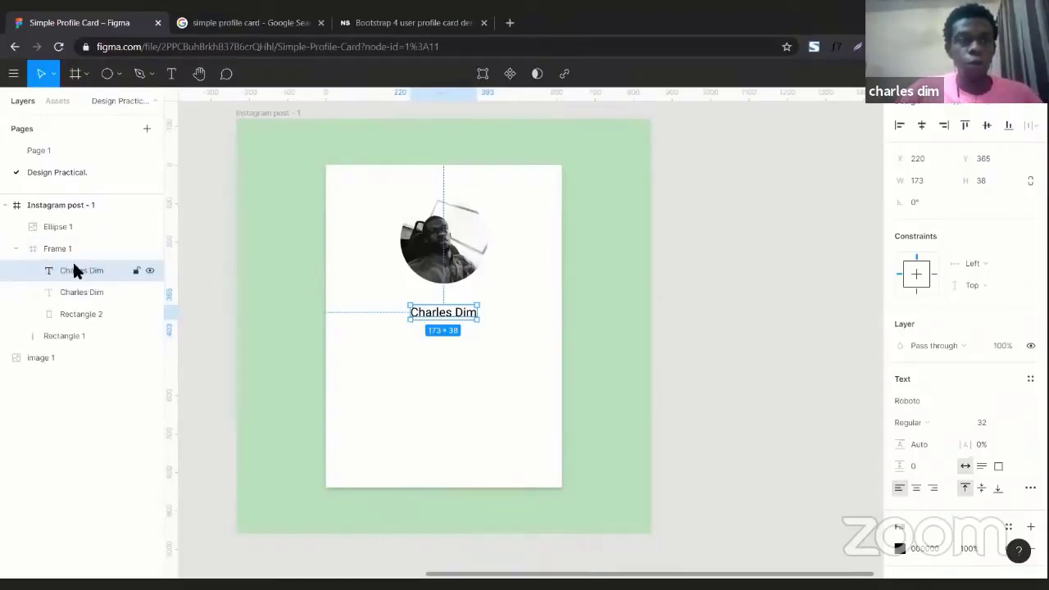
click(71, 287)
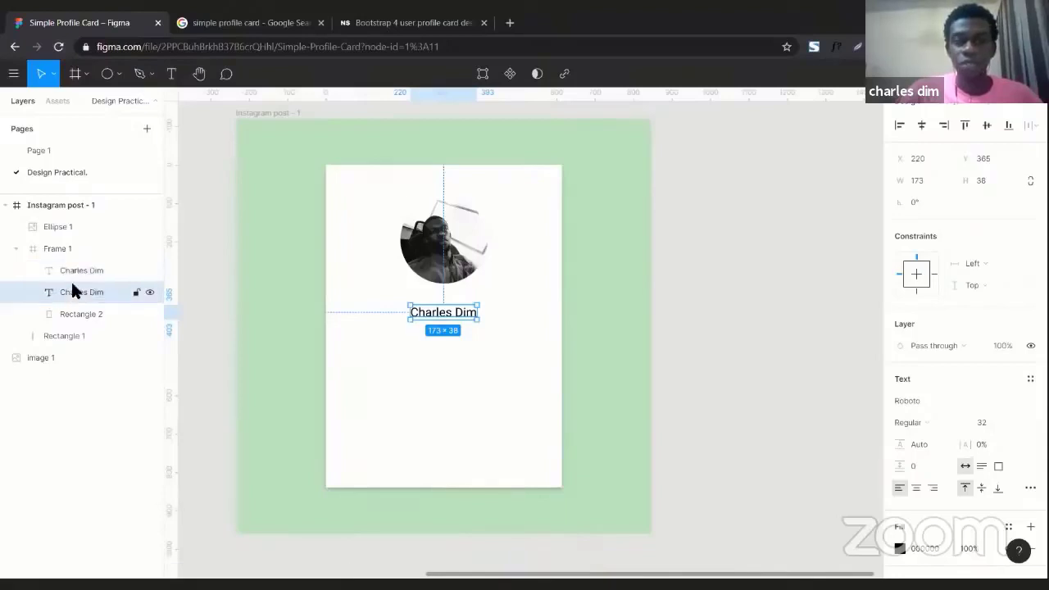
click(68, 272)
click(72, 291)
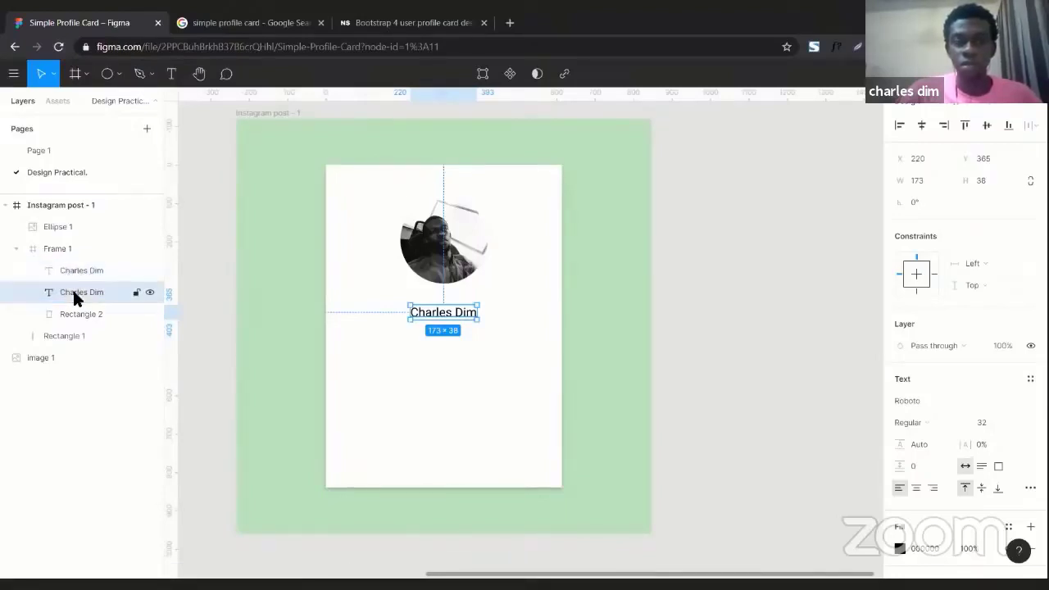
click(69, 272)
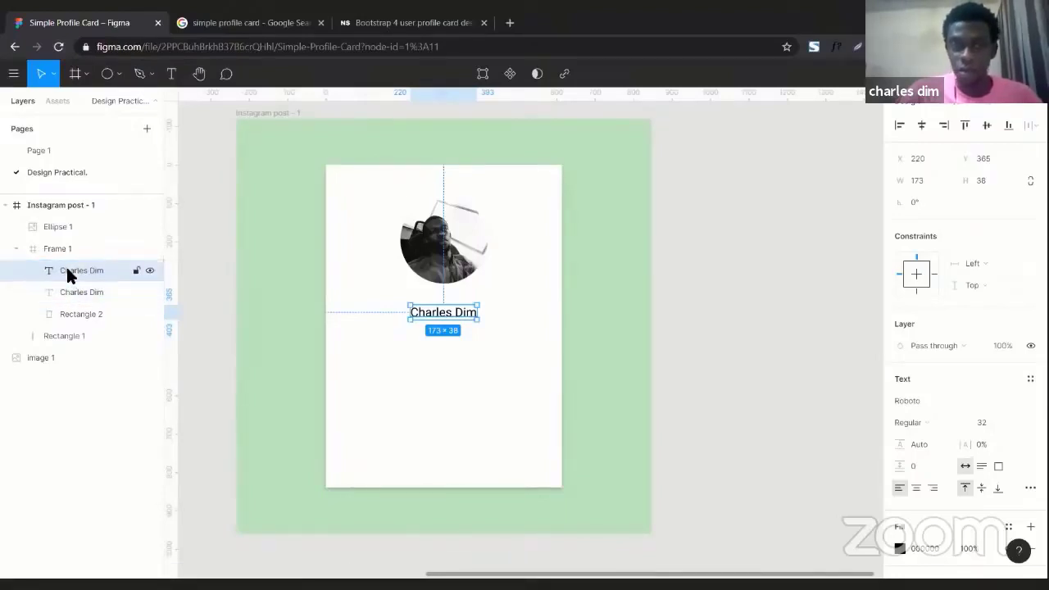
click(70, 287)
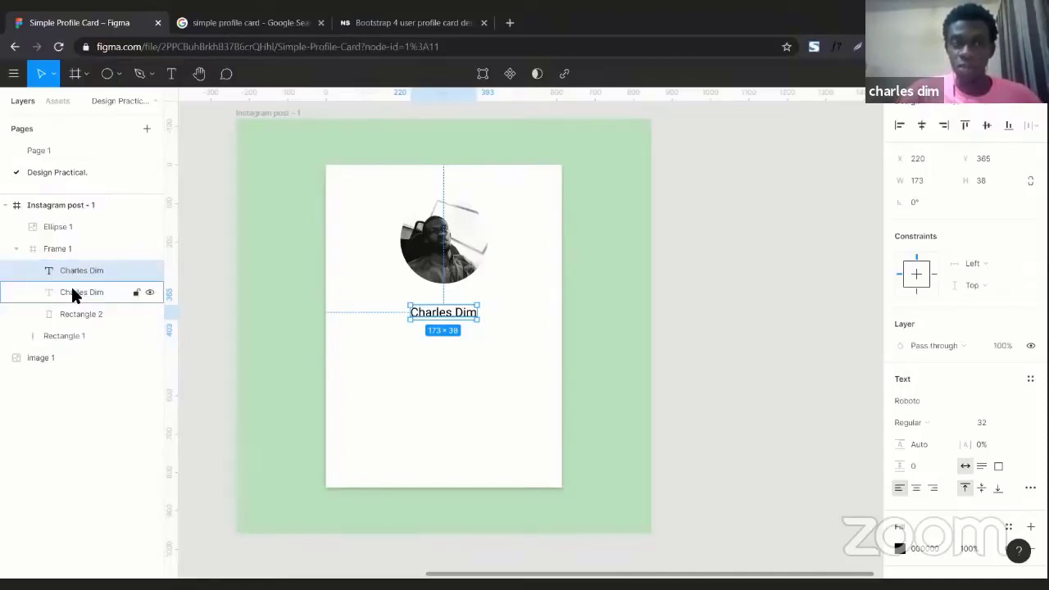
click(70, 275)
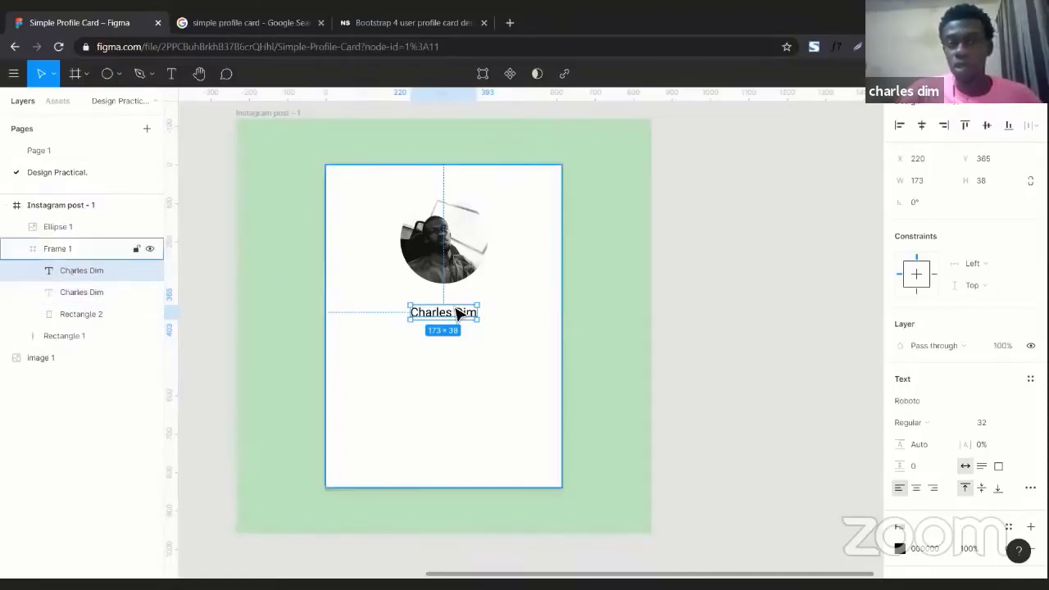
key(Delete)
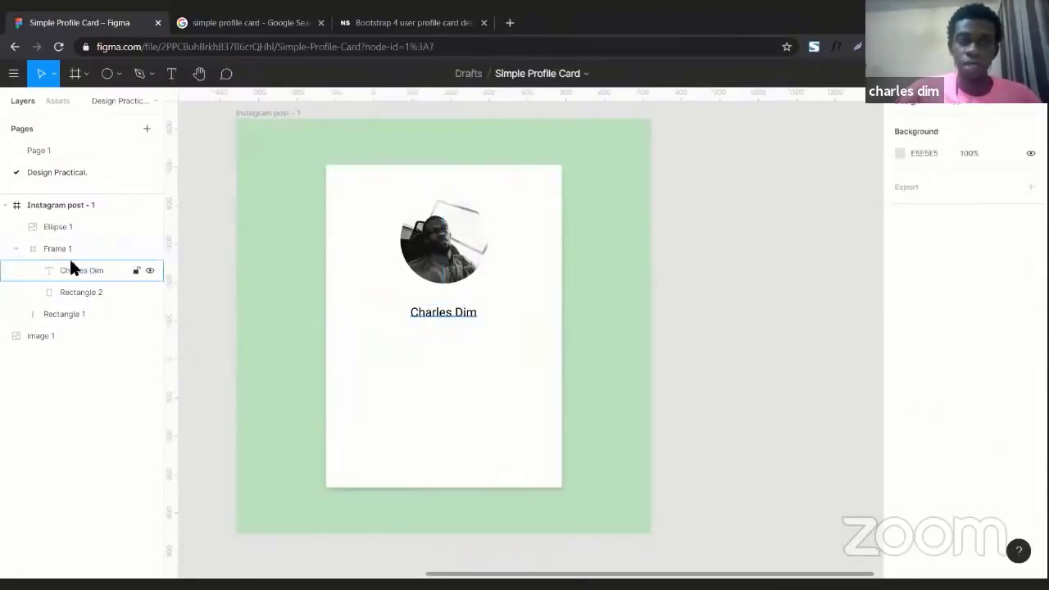
click(461, 309)
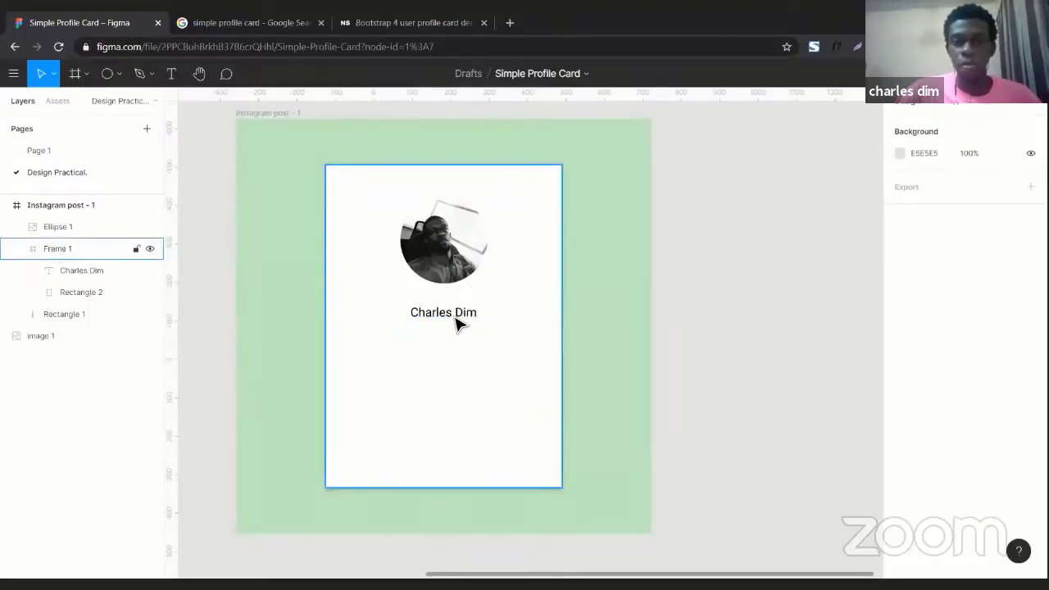
click(457, 324)
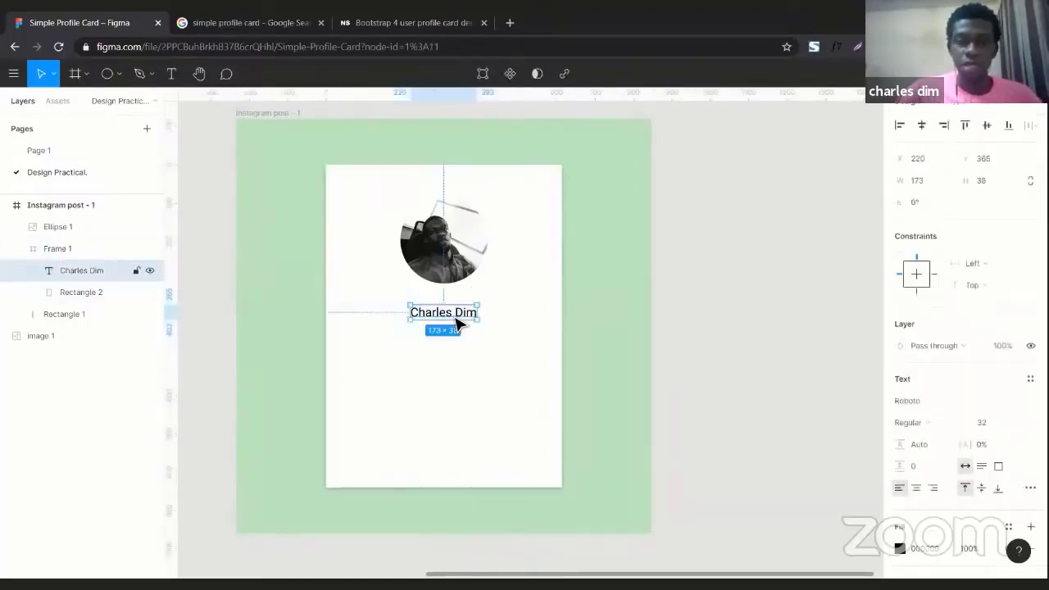
key(ctrl+d)
Make several stacked and side-by-side duplicate copies of the name text
drag(457, 324, 459, 346)
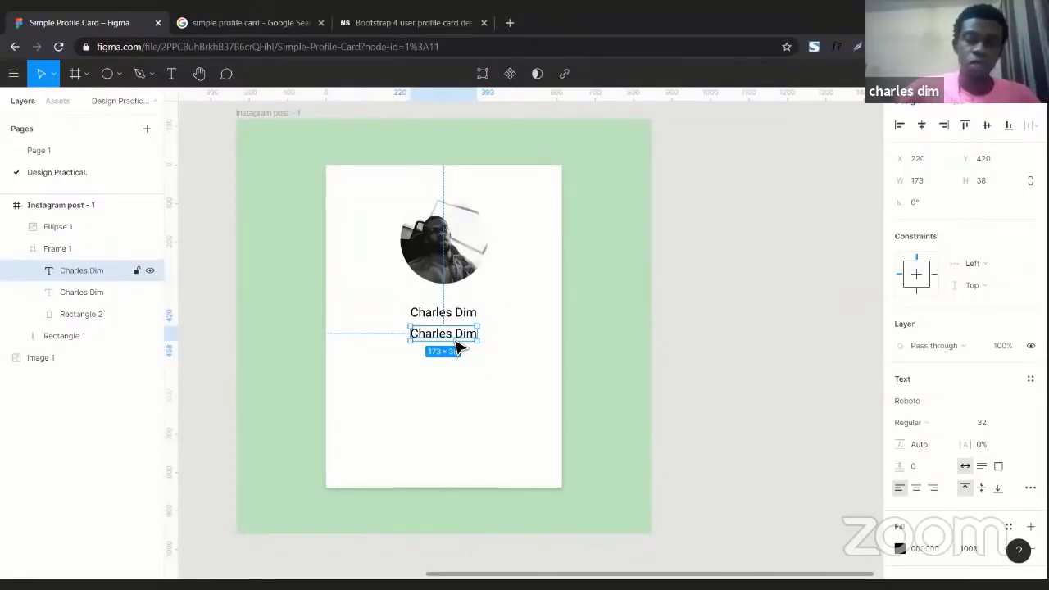
key(ctrl+d)
key(ctrl+d)
key(ctrl+d)
key(ctrl+d)
key(ctrl+d)
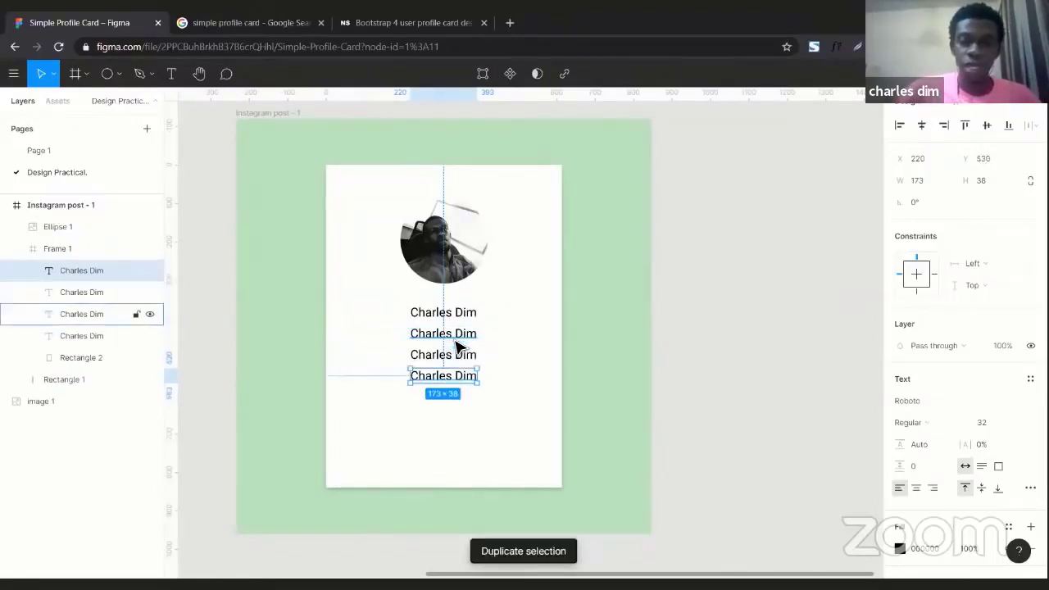
key(ctrl+d)
key(ctrl+d)
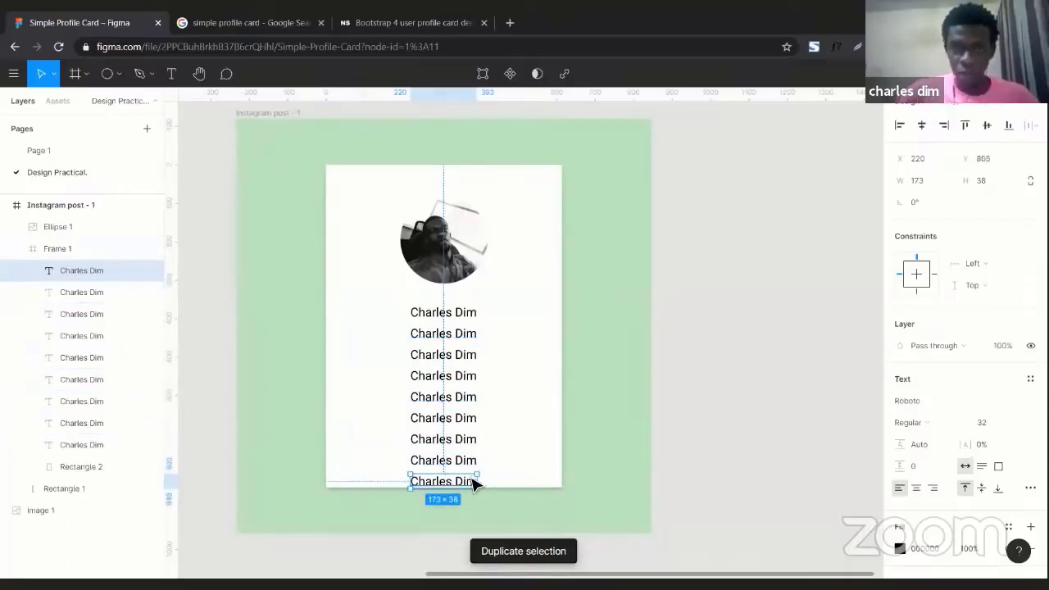
drag(456, 483, 530, 466)
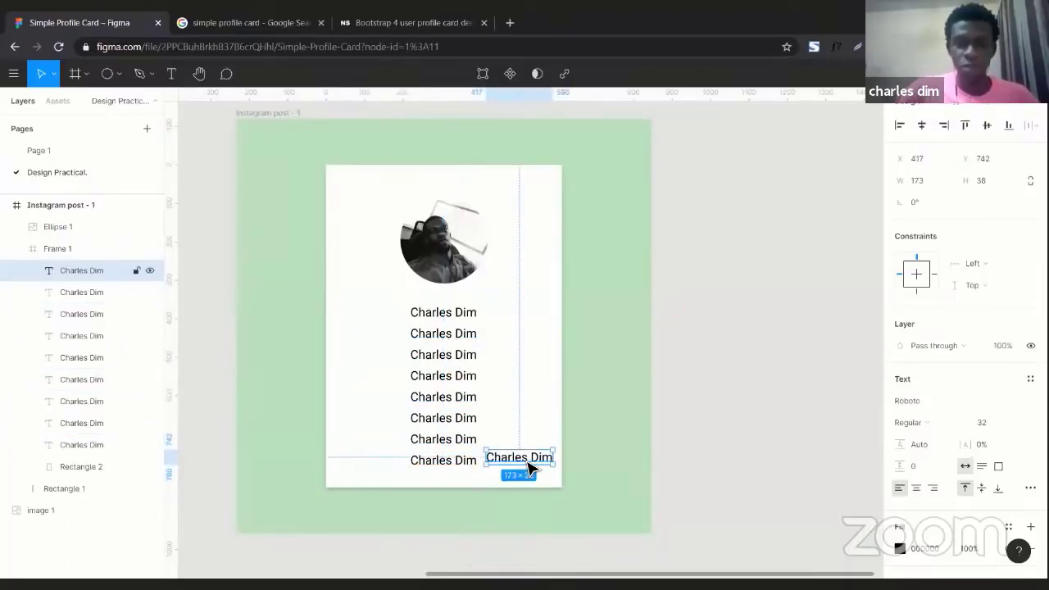
key(ctrl+d)
key(ctrl+d)
key(ctrl+d)
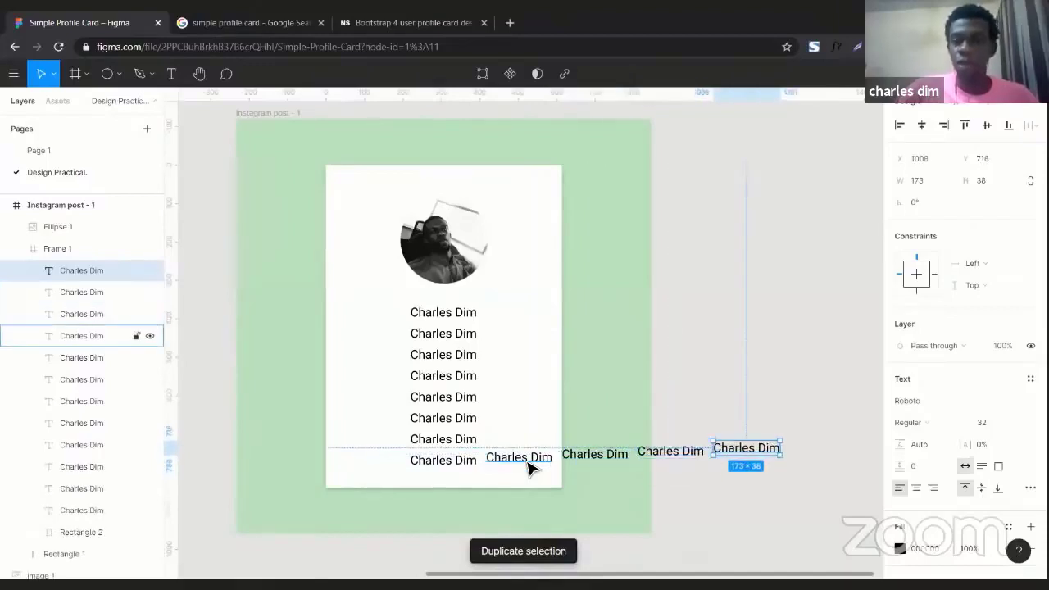
key(ctrl+d)
Undo the extra name copies so a single name remains below the photo
key(ctrl+z)
key(ctrl+z)
key(ctrl+z)
key(ctrl+z)
key(ctrl+z)
key(ctrl+z)
key(ctrl+z)
key(ctrl+z)
key(ctrl+z)
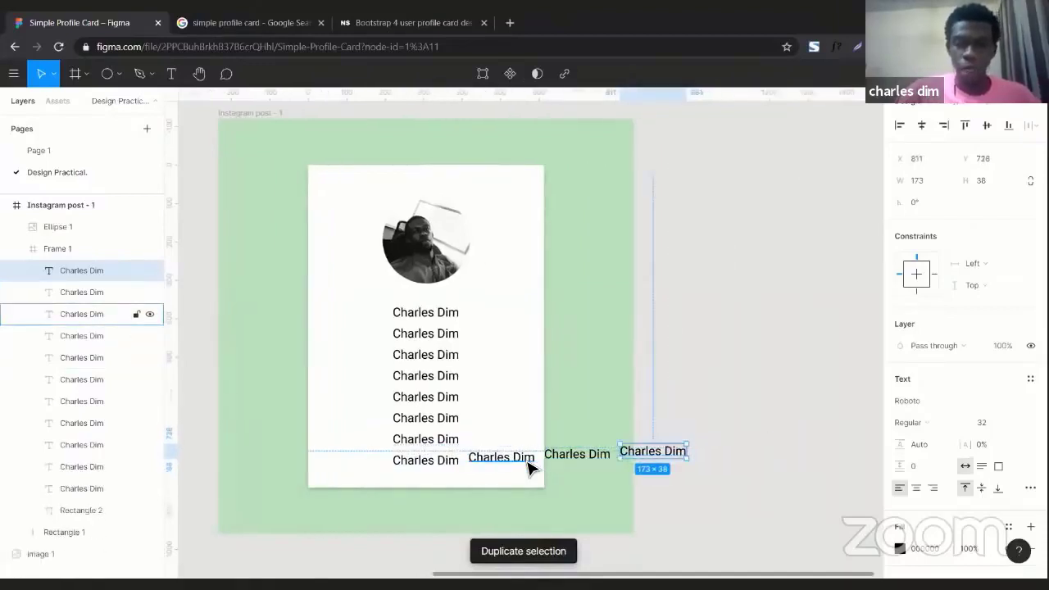
key(ctrl+z)
key(ctrl+z)
key(ctrl+z)
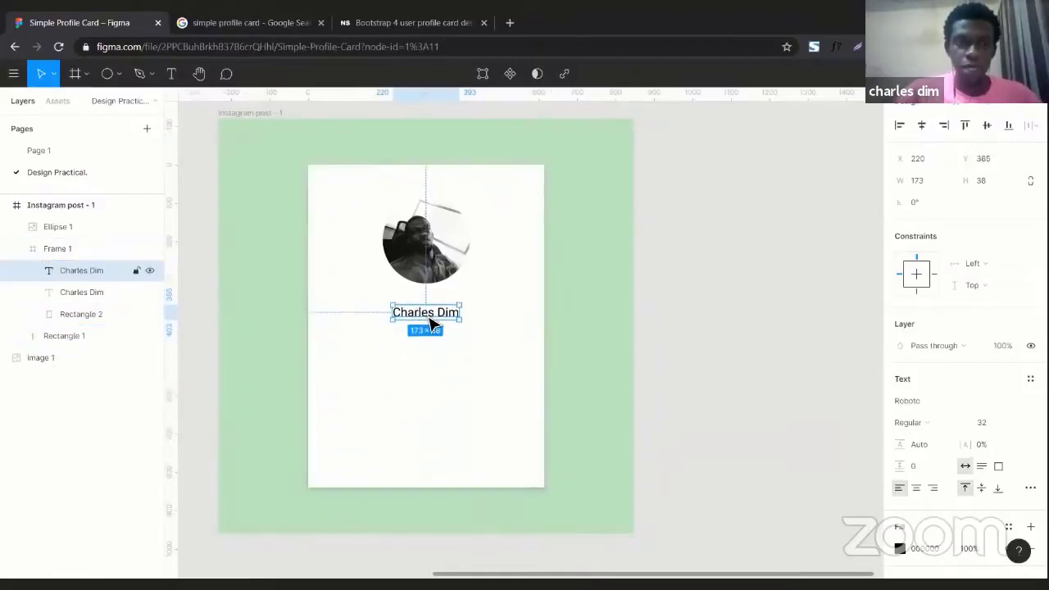
key(ctrl+z)
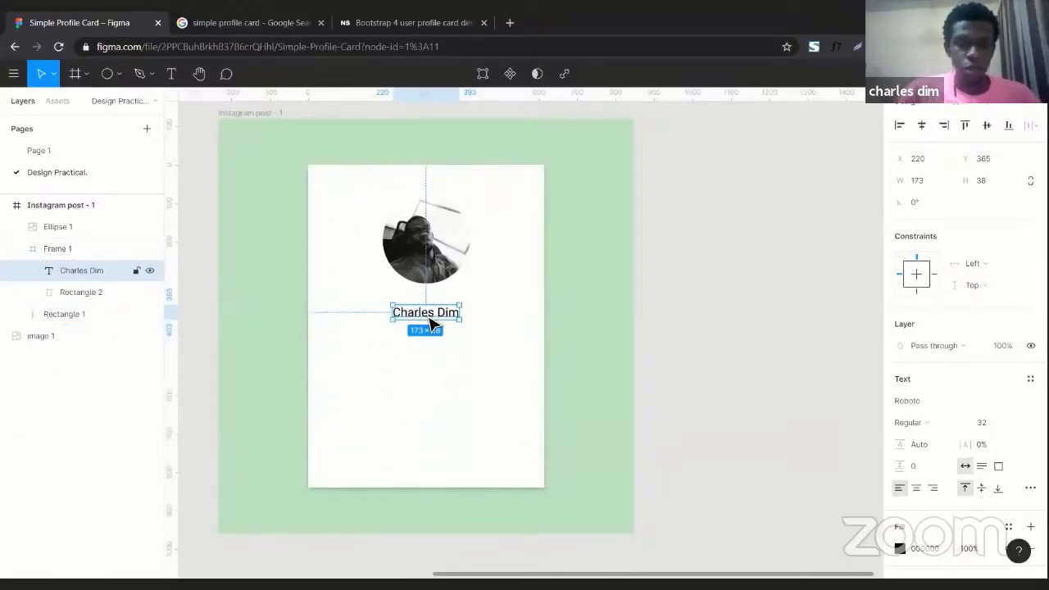
key(ctrl+d)
Turn the copied line into 'Design Track' at font size 28, centred under the name
drag(432, 324, 430, 344)
double_click(429, 335)
text(De)
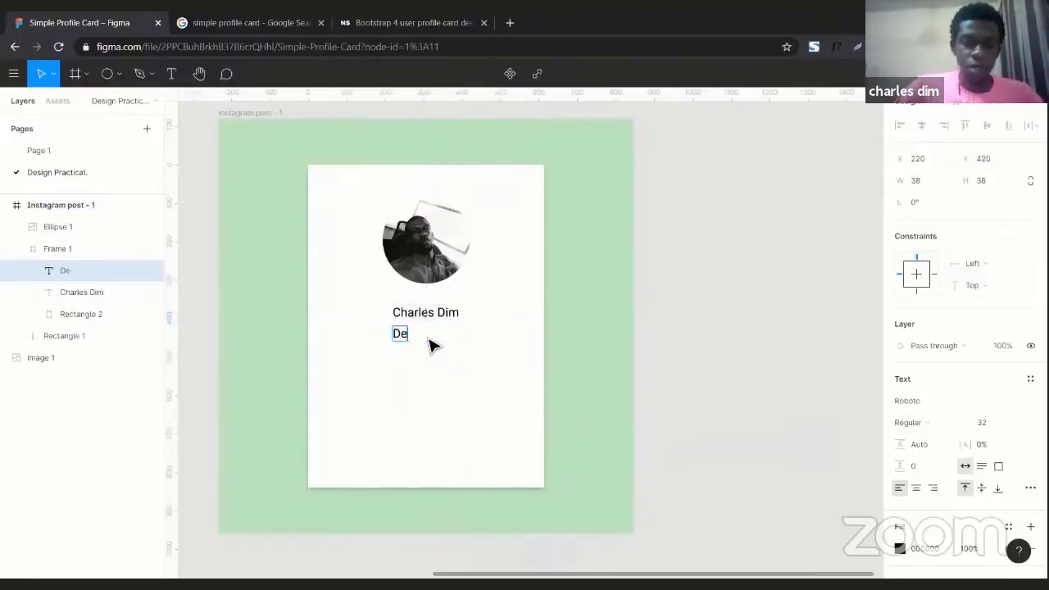
text(sign Tra)
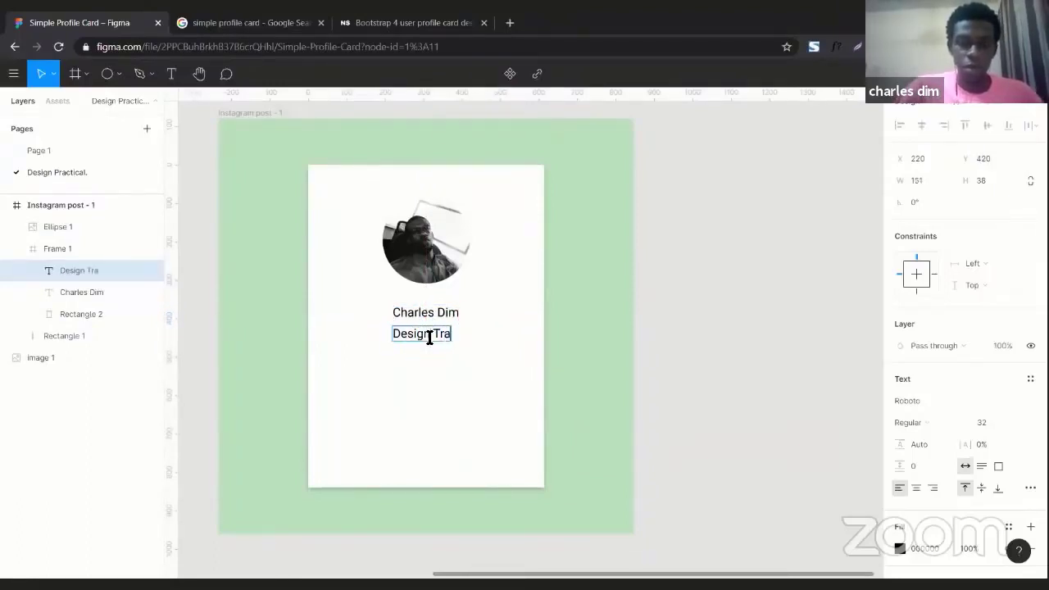
text(ck)
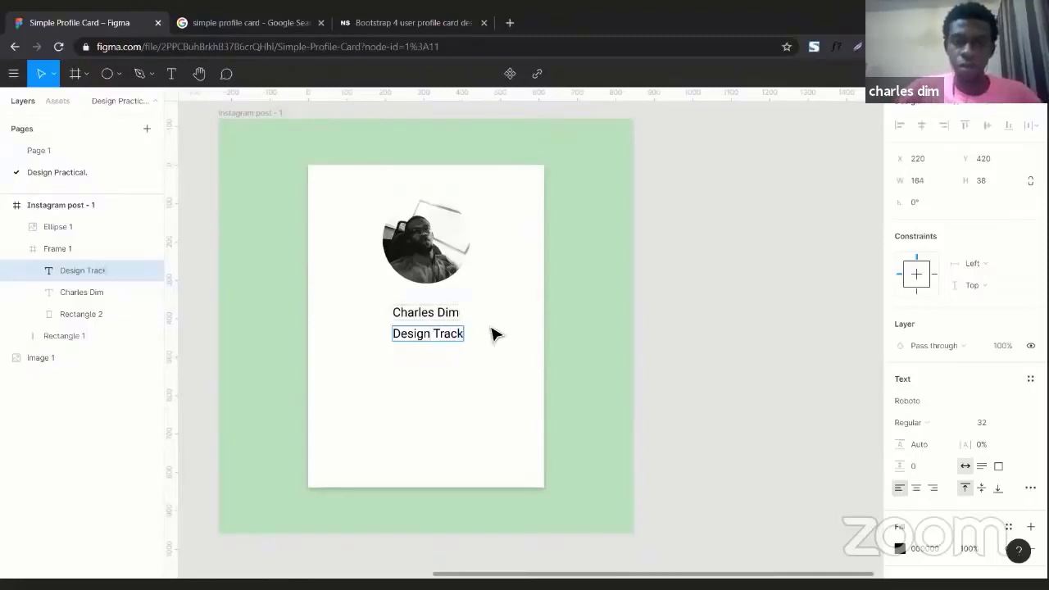
key(Escape)
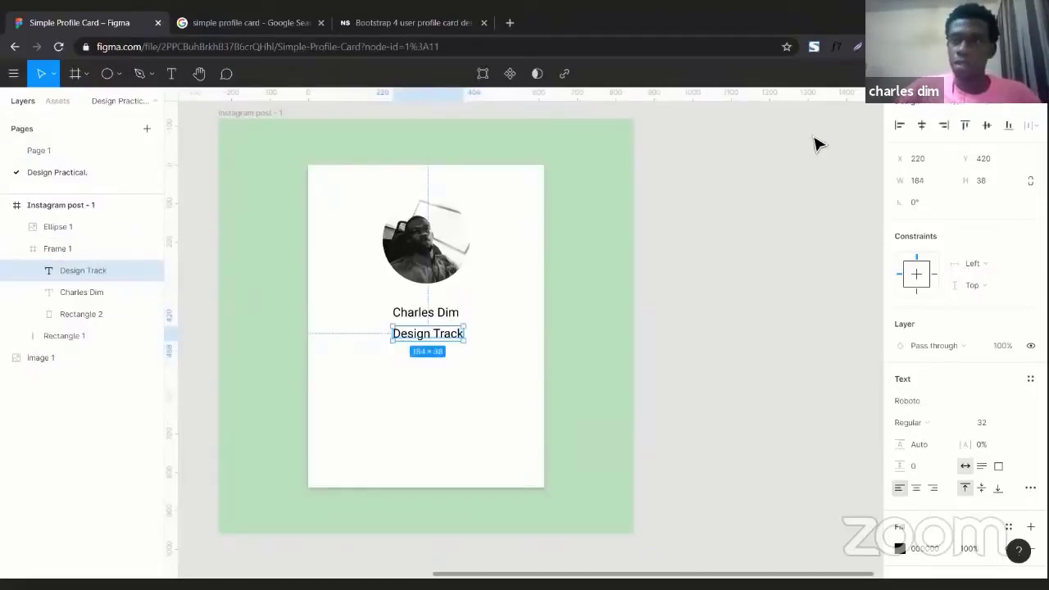
click(989, 424)
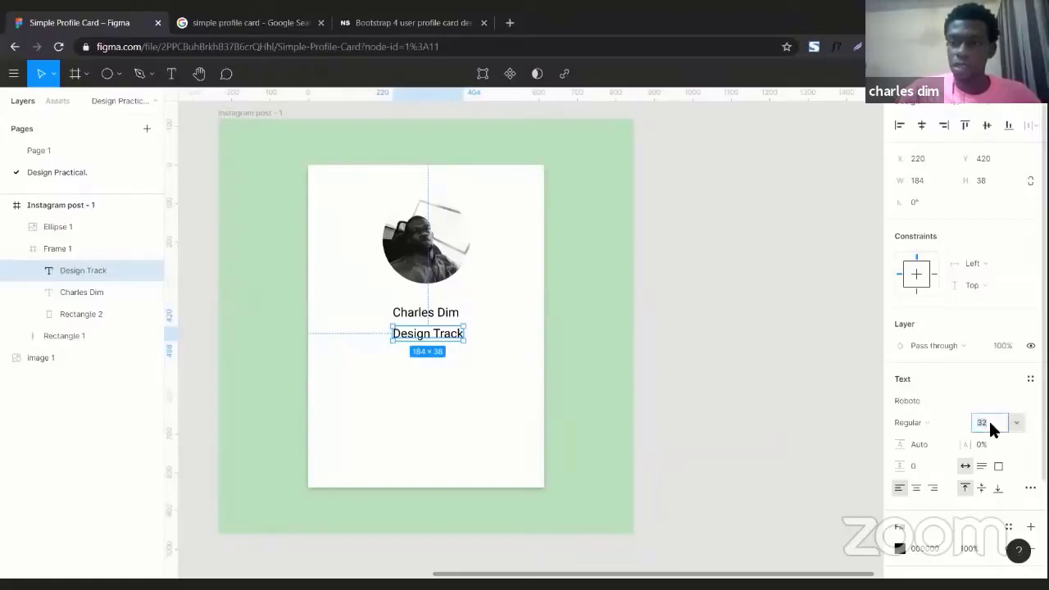
text(28)
key(Return)
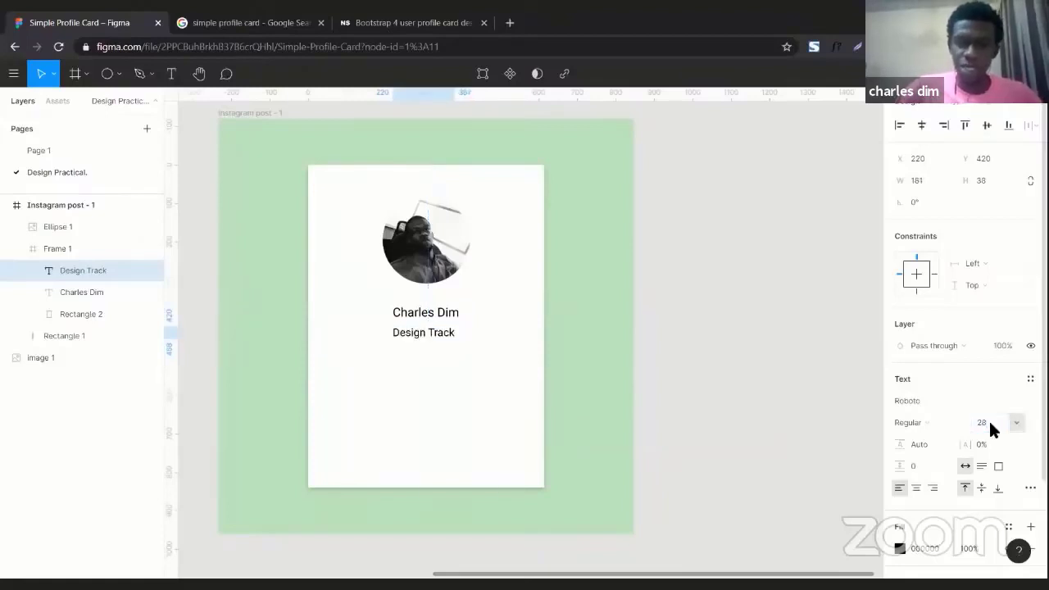
drag(439, 335, 445, 337)
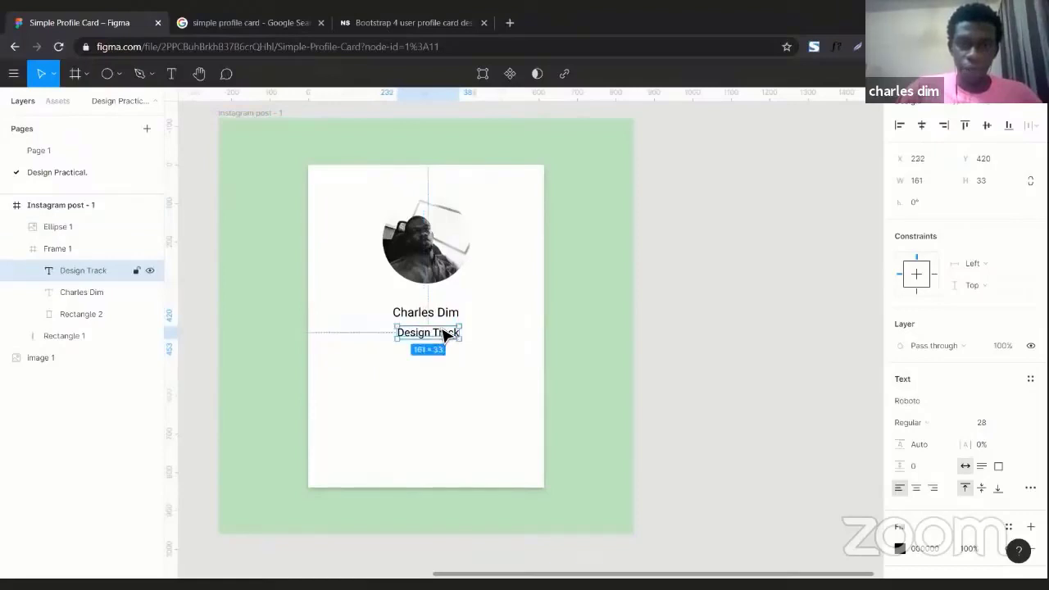
Duplicate the label lower down and retype it as 'I joined the design track to be able to improve experiences'
key(ctrl+d)
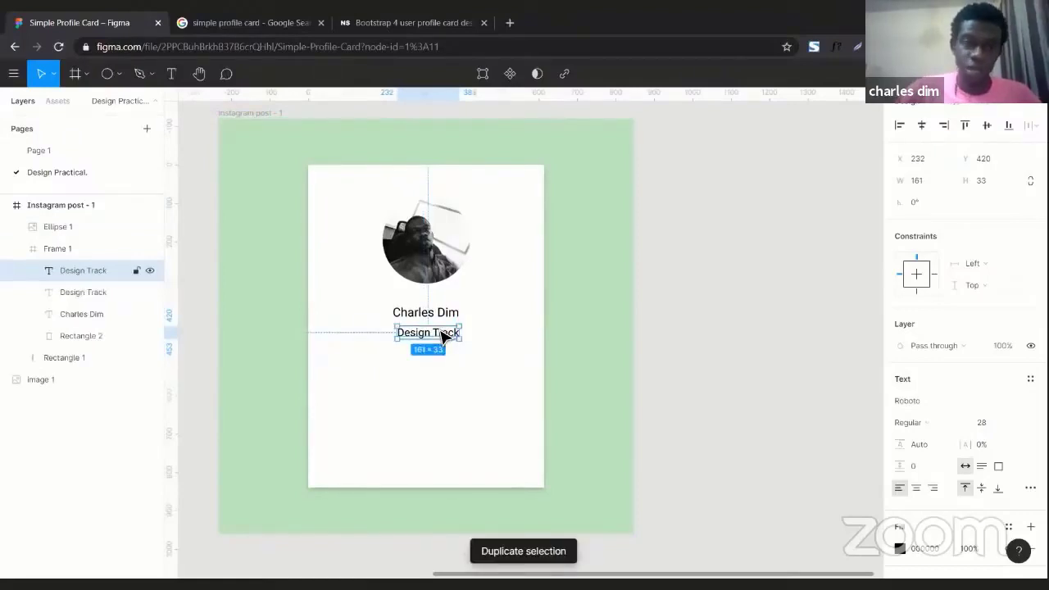
drag(437, 337, 437, 376)
double_click(435, 373)
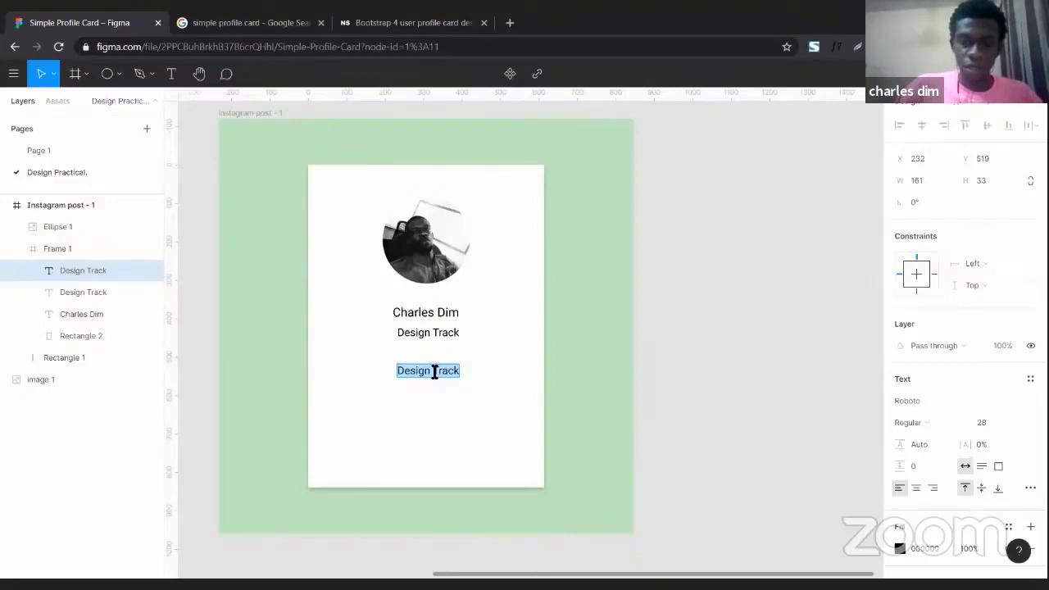
text(I joined)
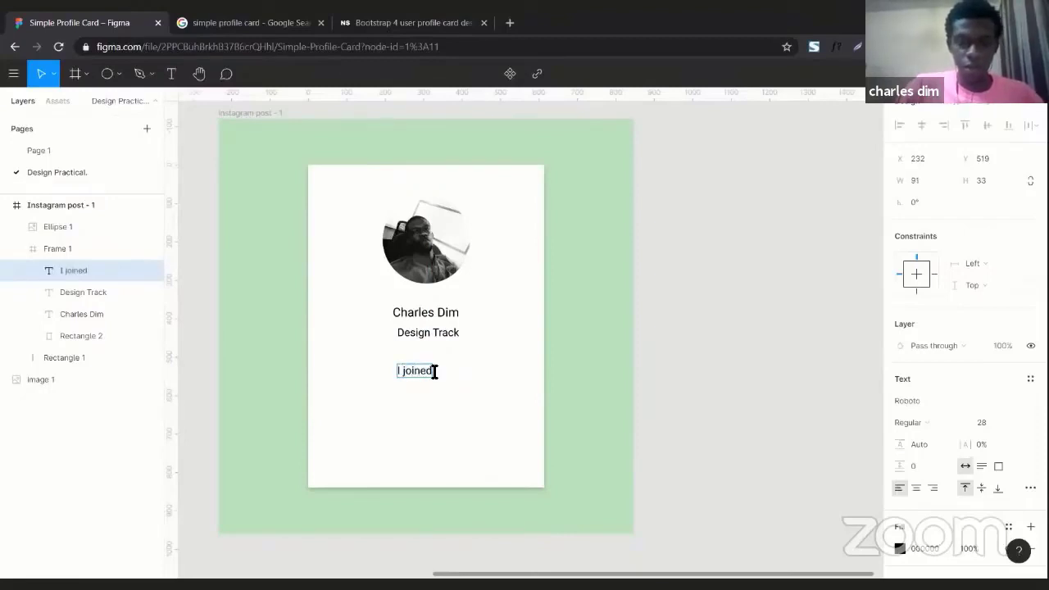
text( the de)
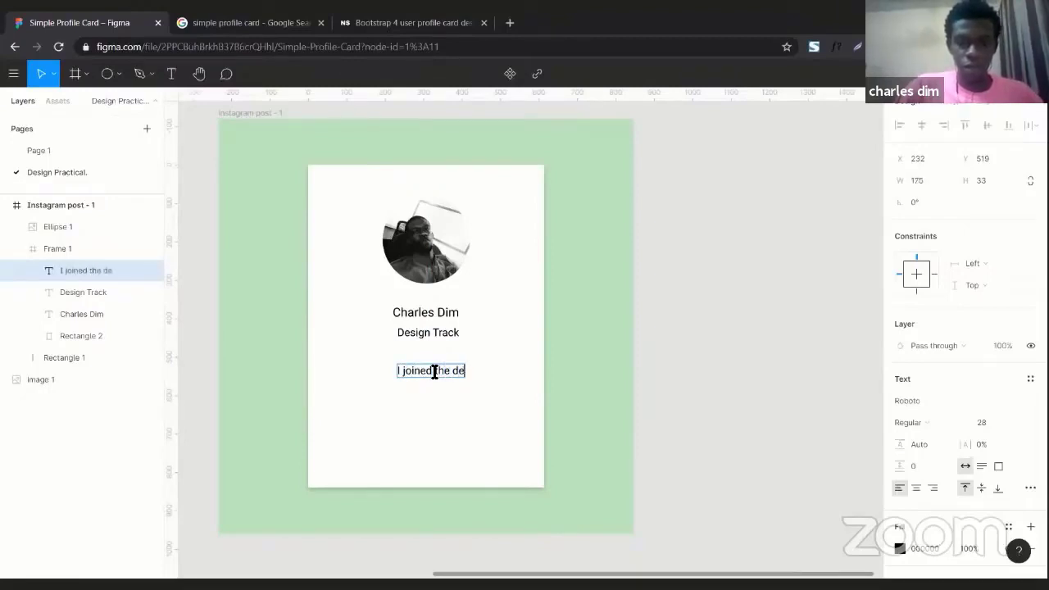
text(sign tea)
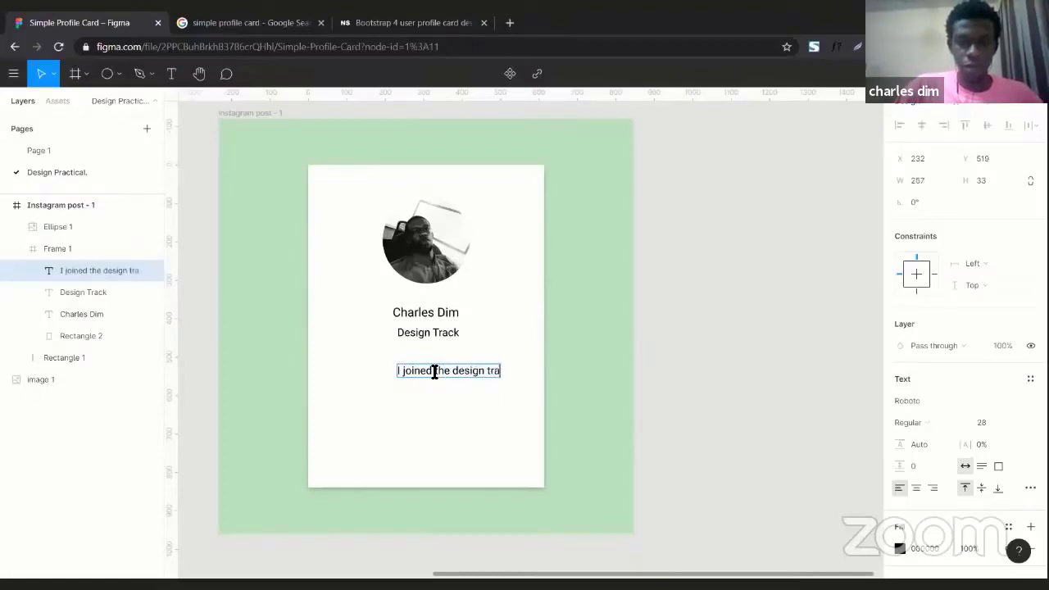
text(ck to be ab)
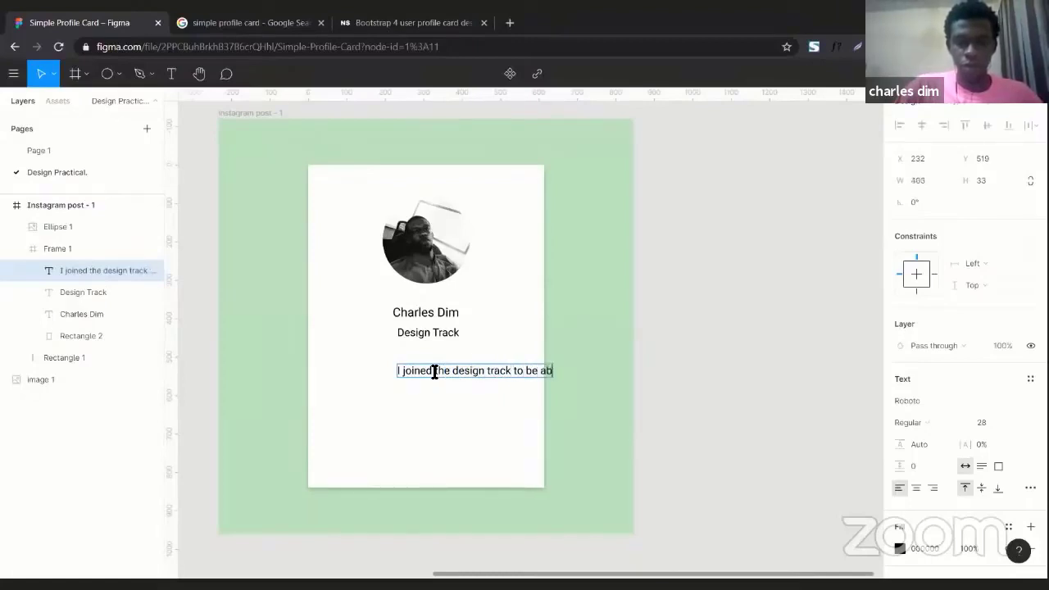
text(le to improve)
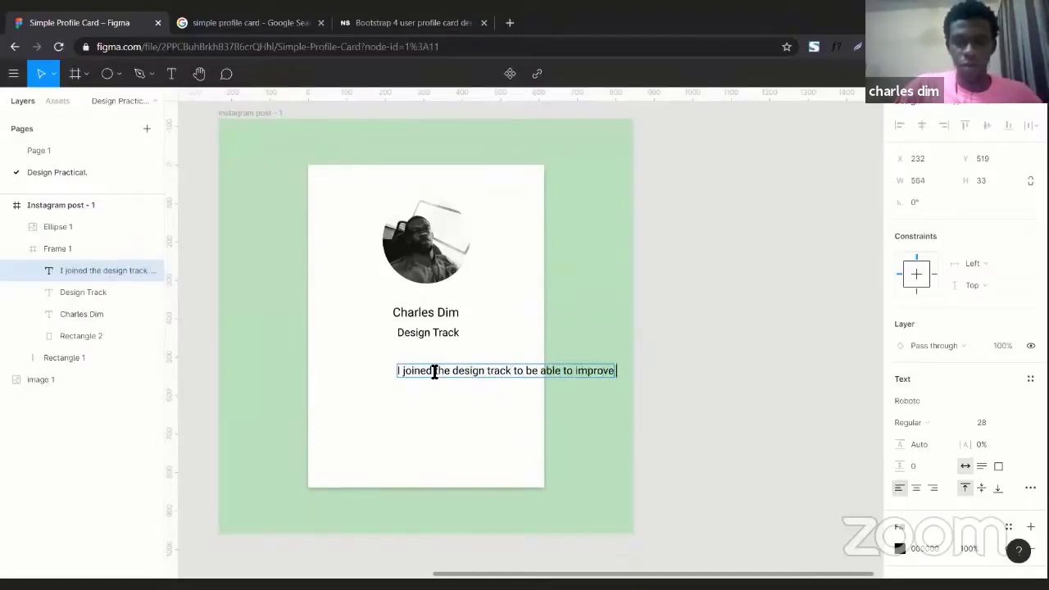
text( experiences)
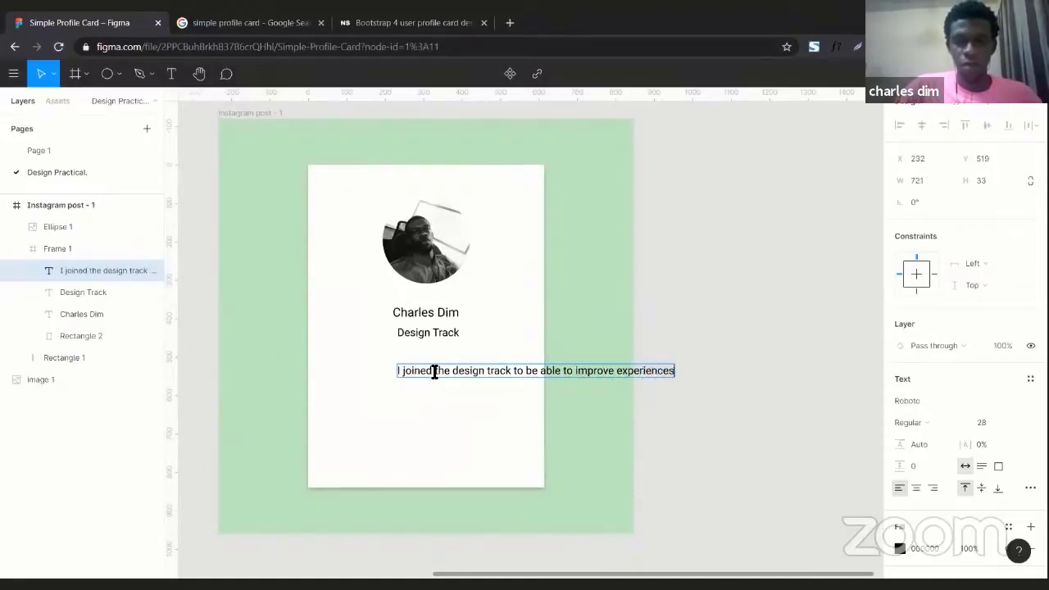
key(Escape)
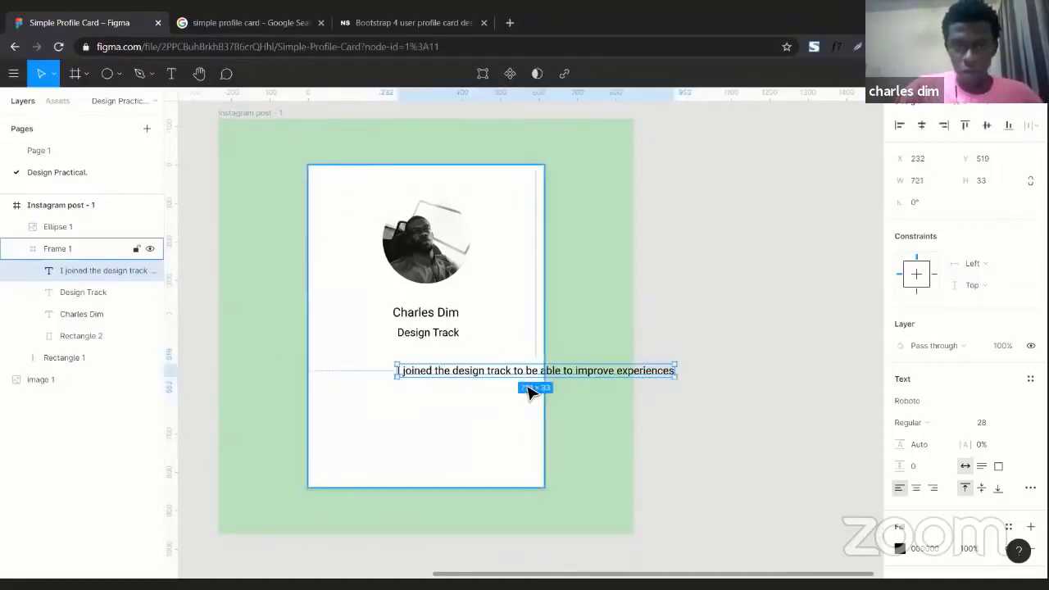
Narrow the sentence box to wrap onto two lines, centre it and centre-align the text
drag(513, 367, 442, 373)
drag(610, 373, 515, 375)
key(ctrl+z)
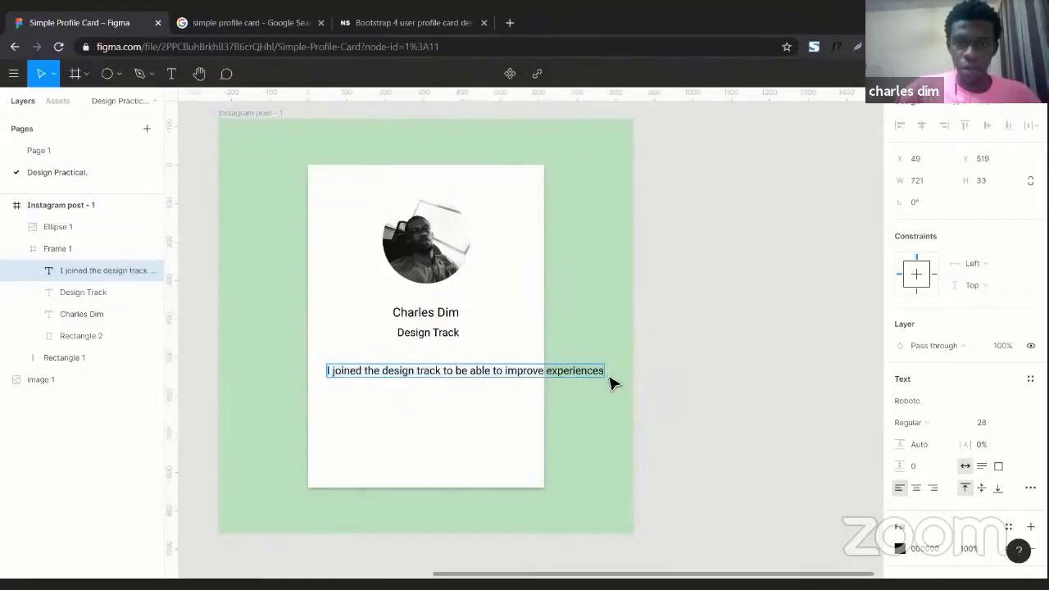
drag(609, 376, 515, 377)
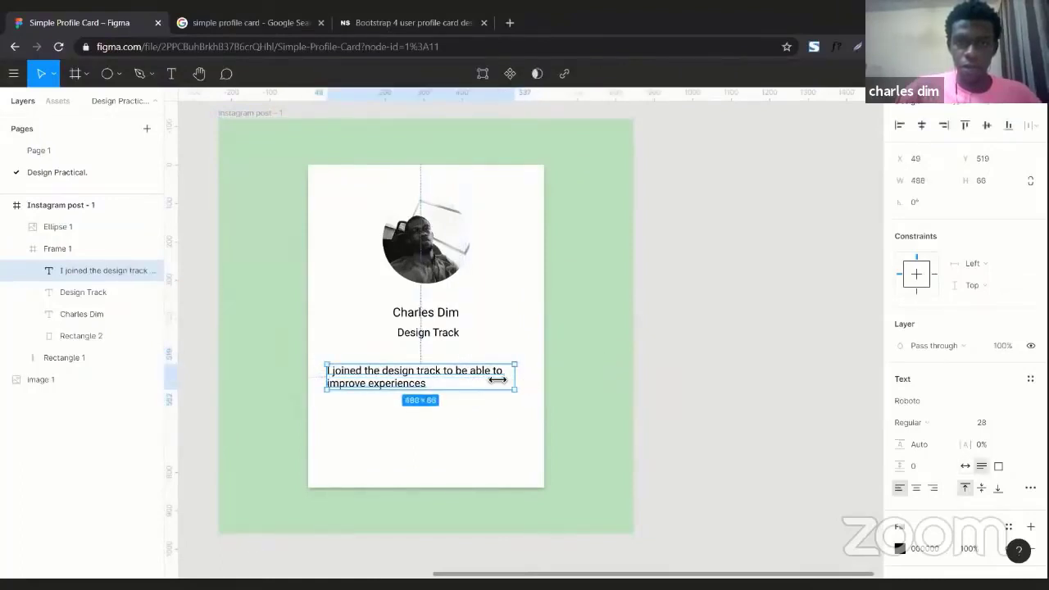
drag(440, 383, 448, 385)
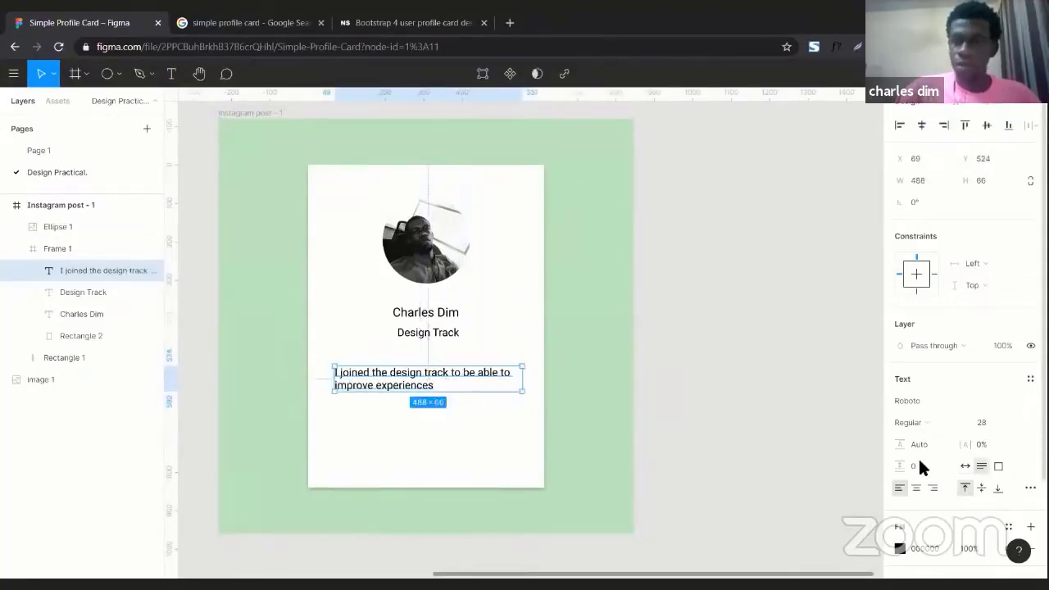
click(916, 489)
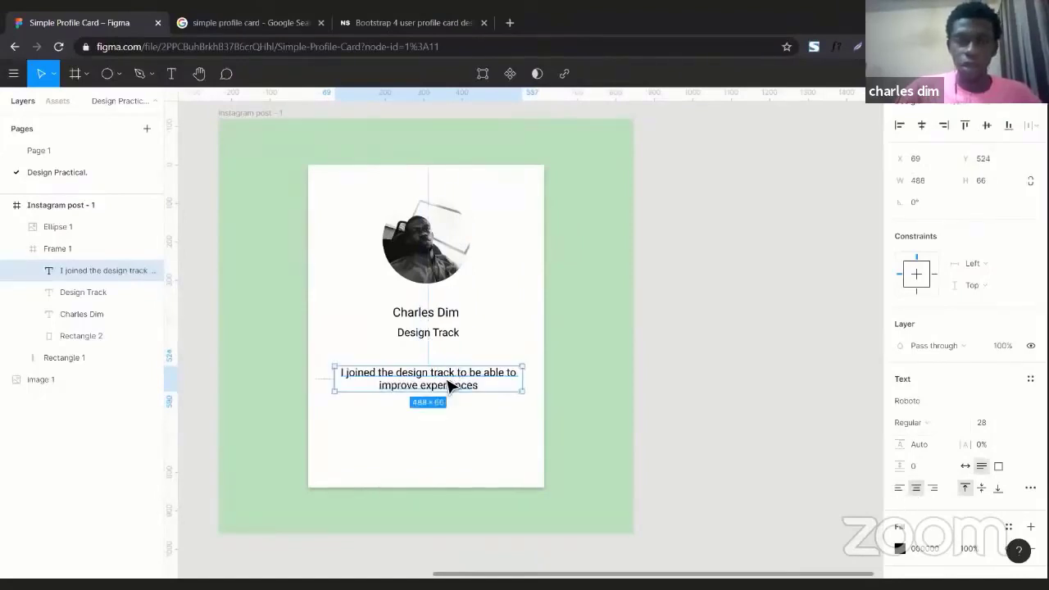
Nudge the sentence slightly lower and set the name text to Bold
key(shift+Down)
key(Down)
key(Down)
key(Down)
key(Down)
key(Down)
key(Down)
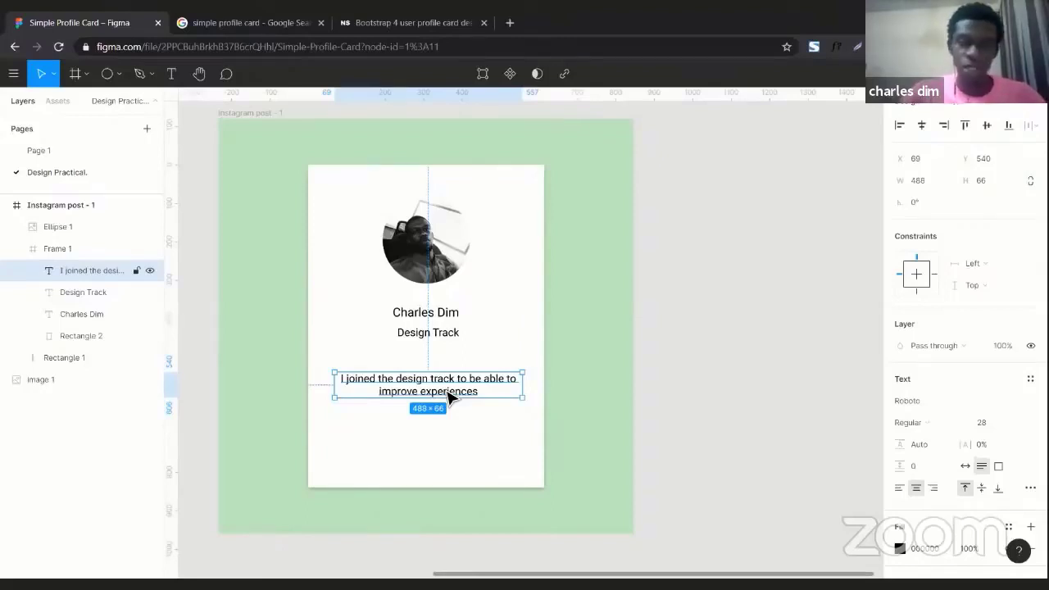
click(439, 313)
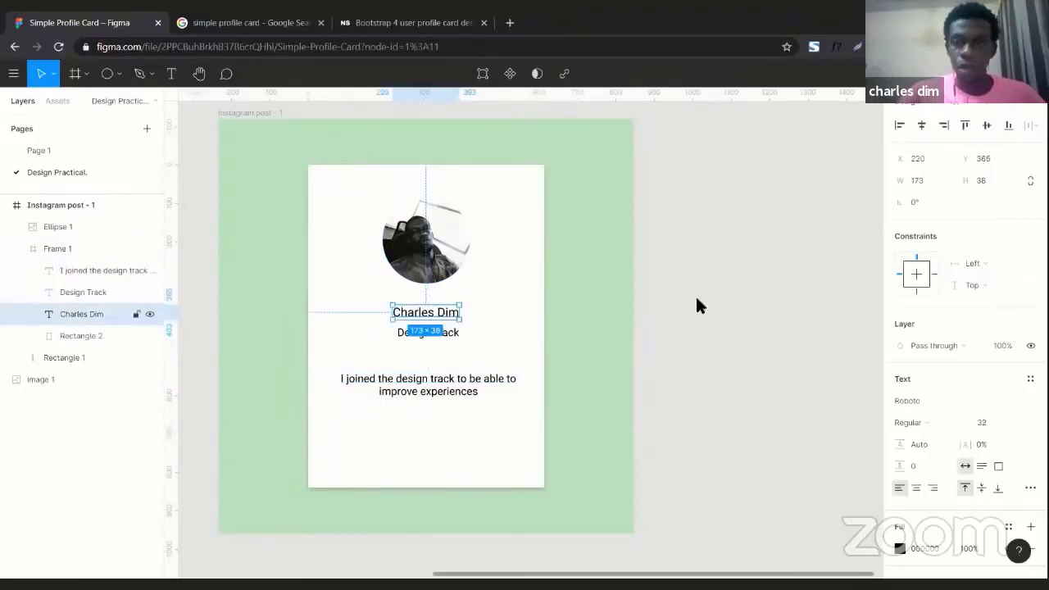
click(941, 422)
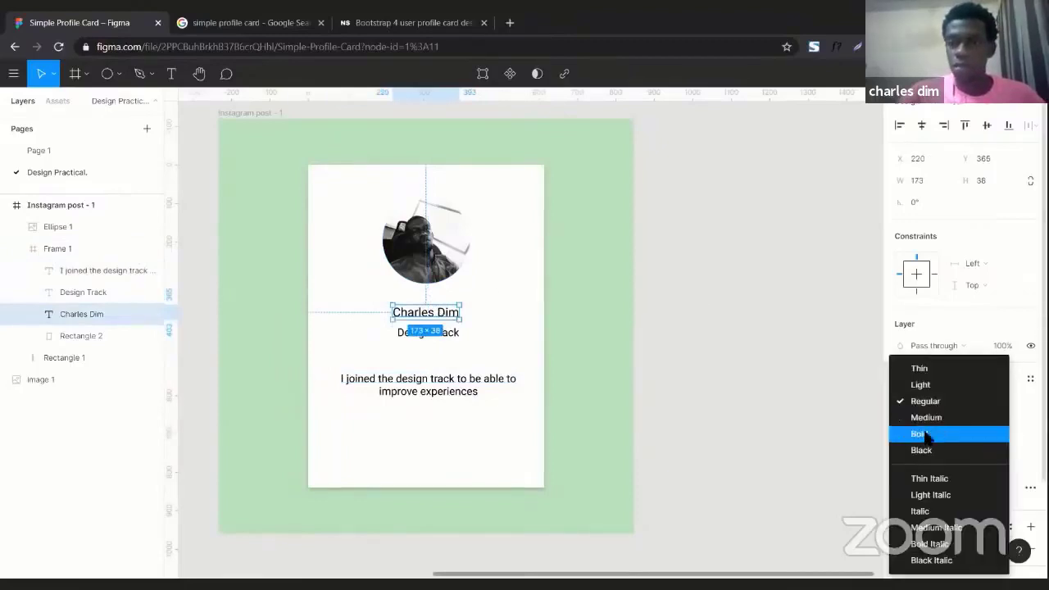
click(926, 435)
click(687, 319)
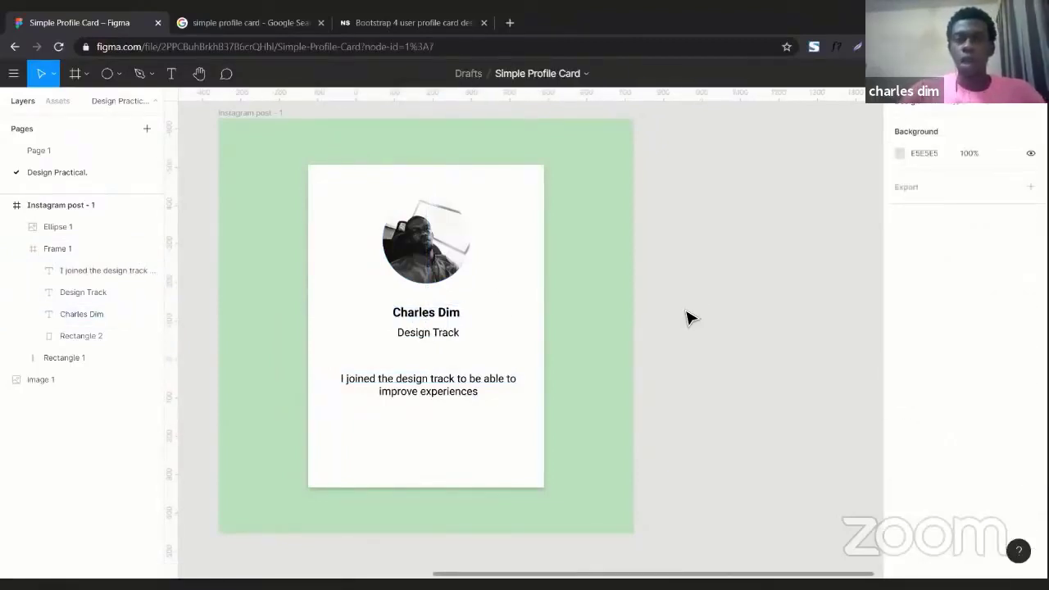